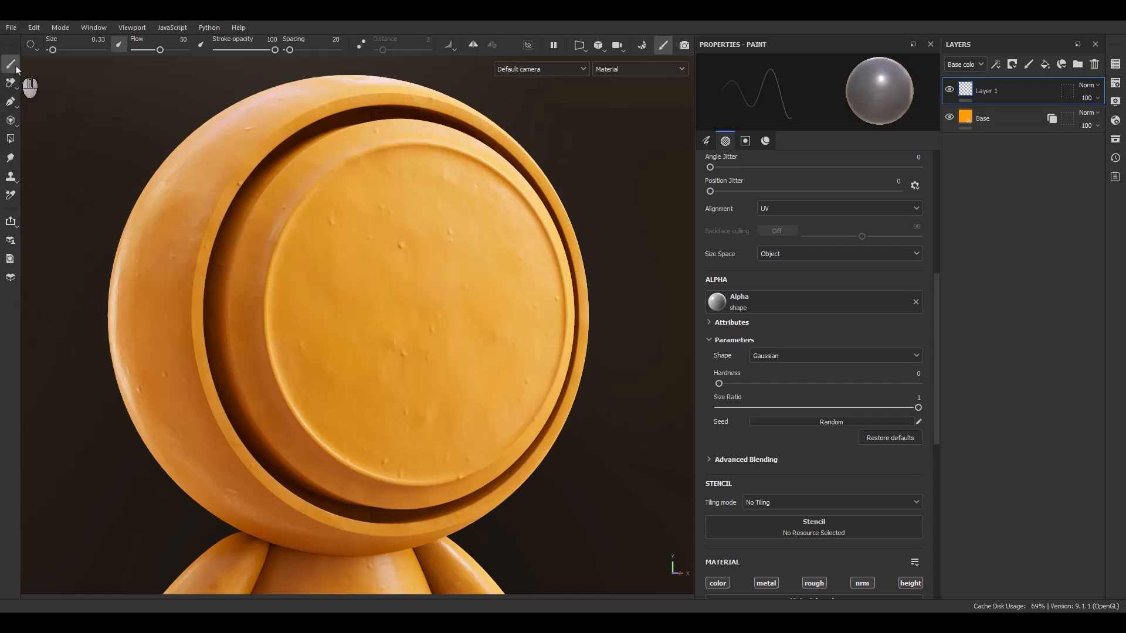
# Switch to the Physical paint tool, expand Advanced Blending and review the brush and physics parameters
pyautogui.moveTo(17, 69)
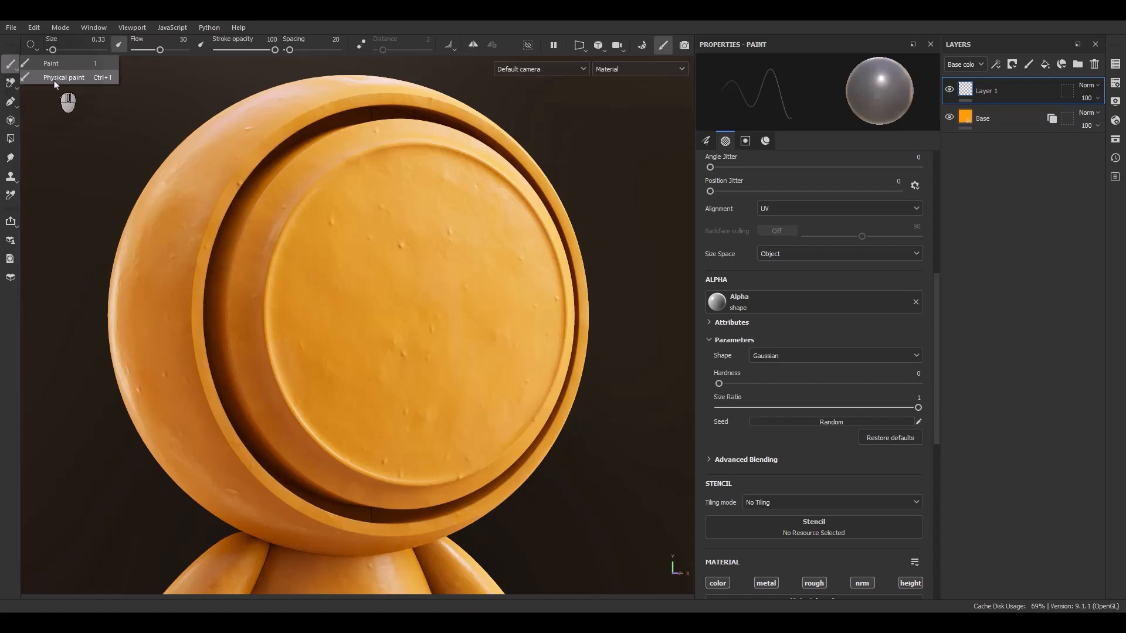
pyautogui.hotkey('ctrl', '1')
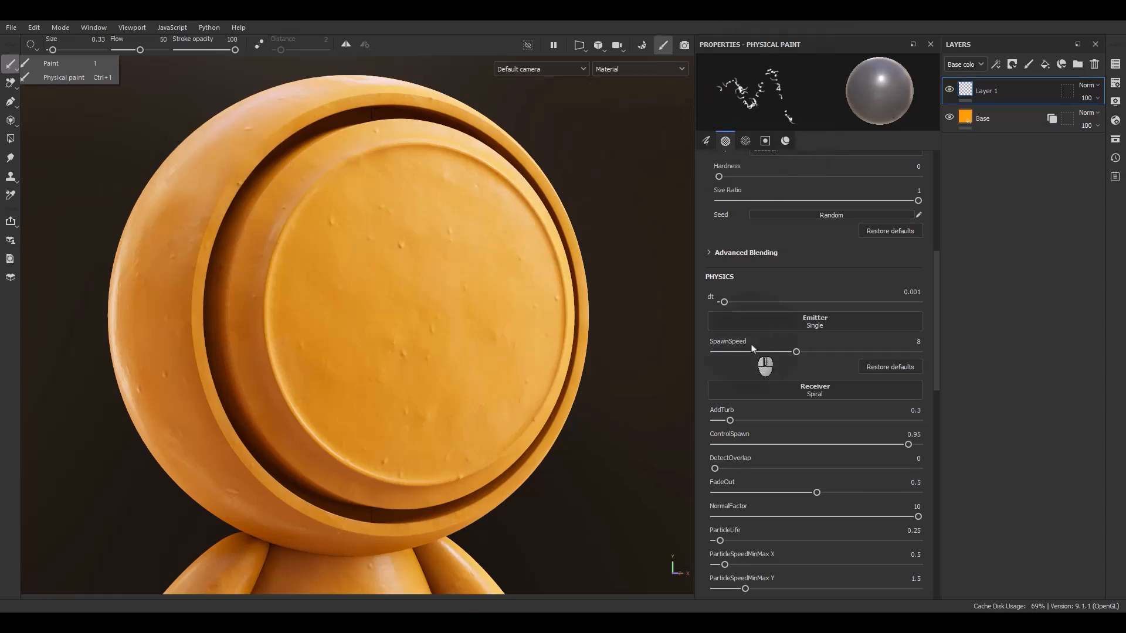
pyautogui.click(833, 252)
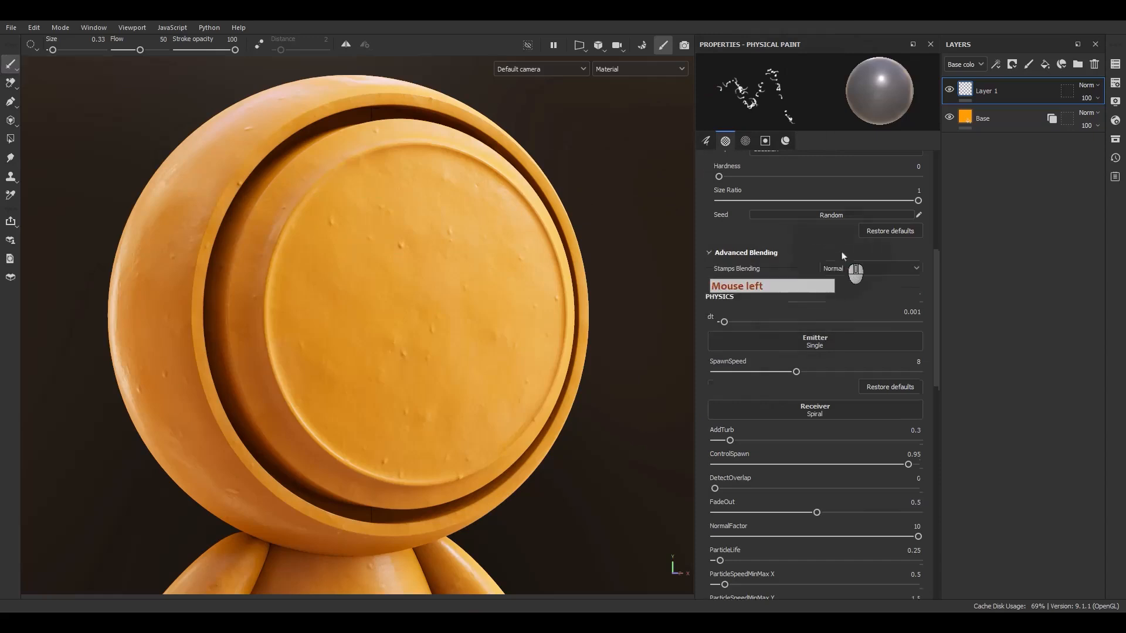
pyautogui.scroll(5, 838, 275)
pyautogui.scroll(3, 751, 366)
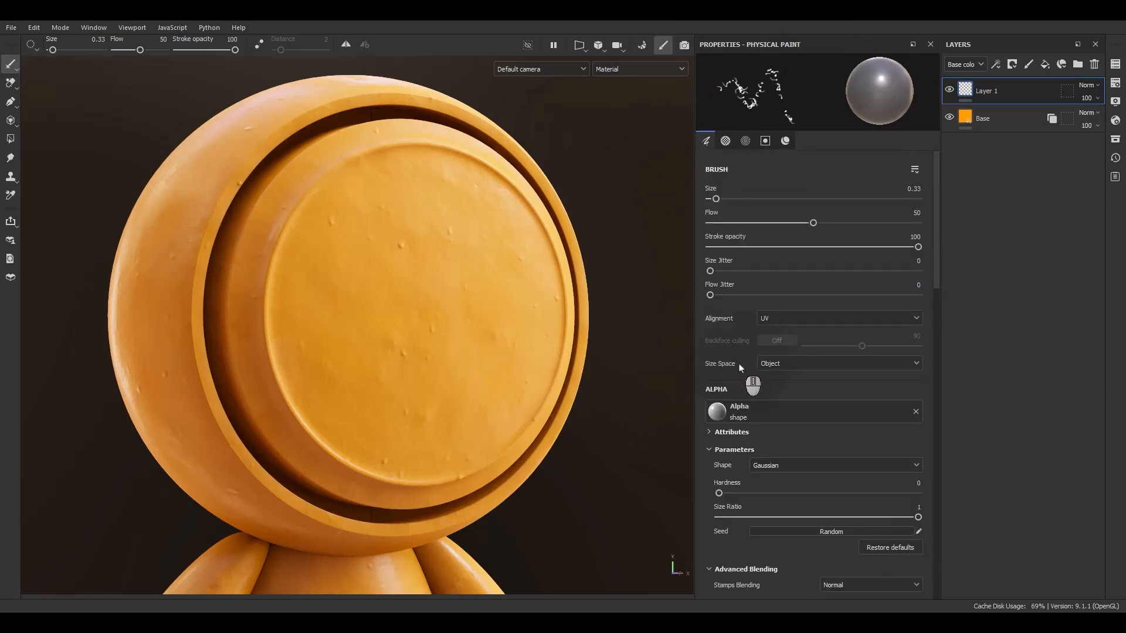
pyautogui.scroll(-8, 739, 368)
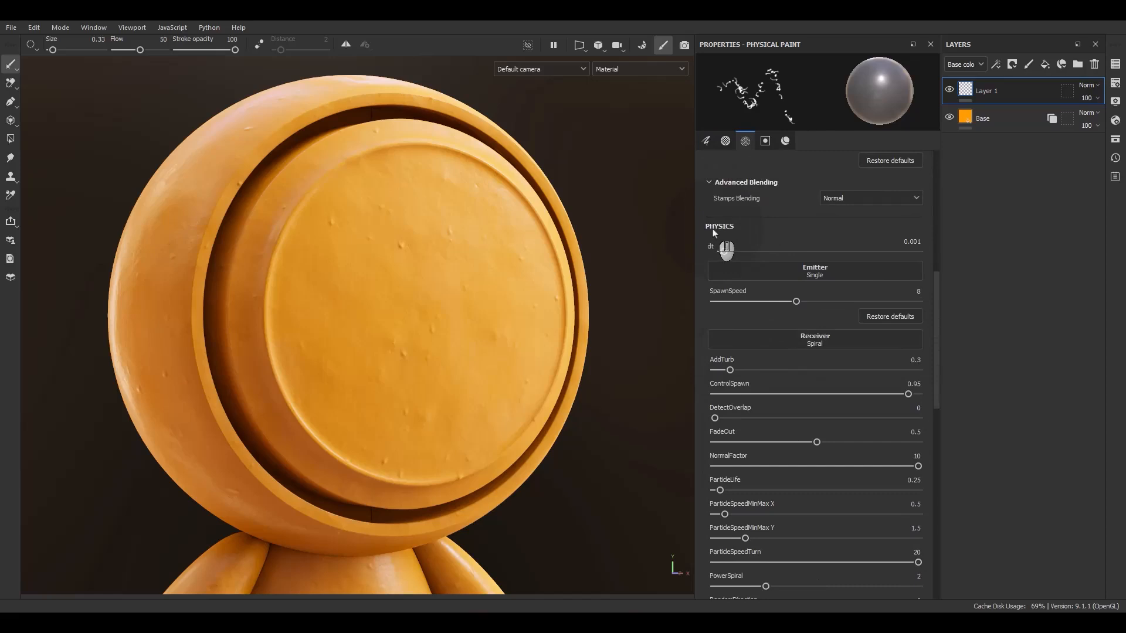
pyautogui.scroll(-1, 733, 239)
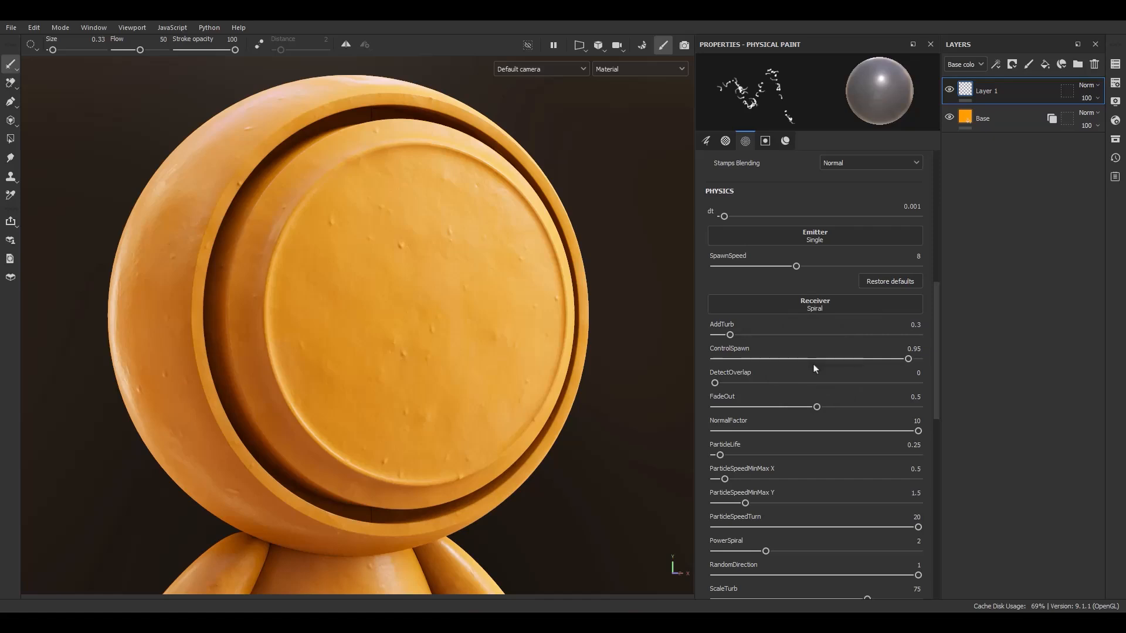
# Open the Assets library as a taller floating window over the viewport and search the brushes for "particle"
pyautogui.click(1115, 143)
pyautogui.moveTo(1012, 138); pyautogui.dragTo(608, 102)
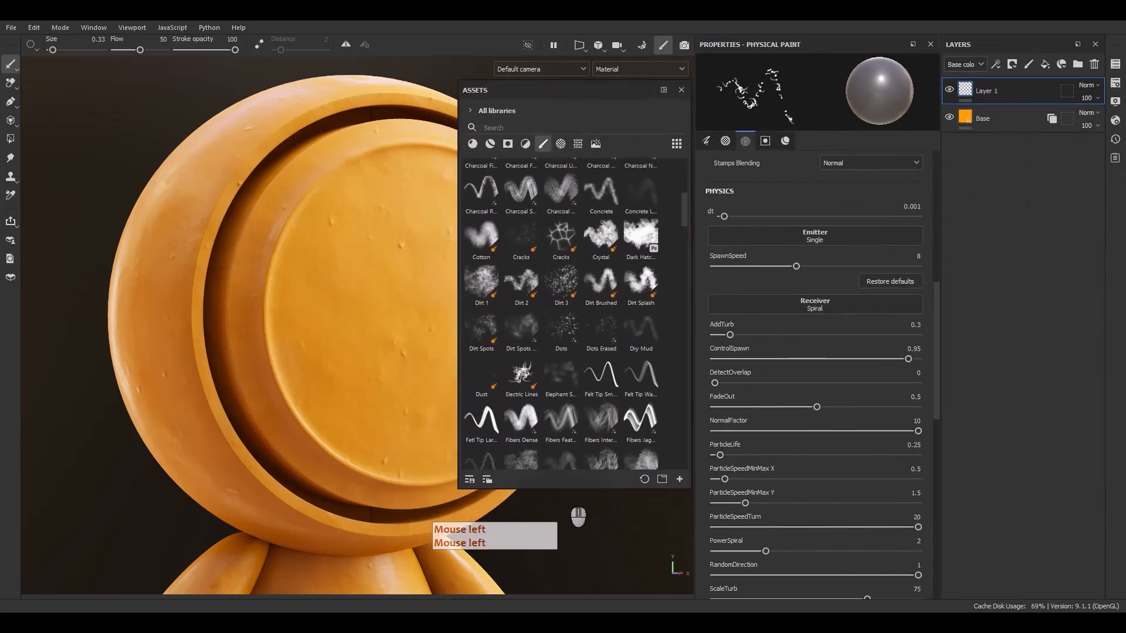
pyautogui.moveTo(567, 489); pyautogui.dragTo(567, 558)
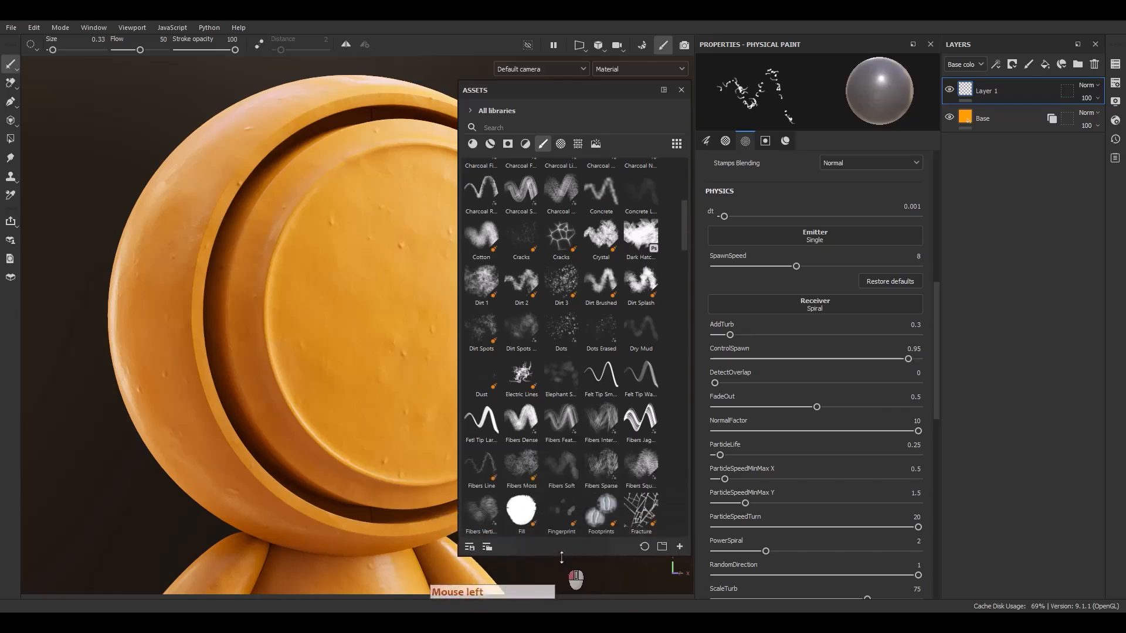
pyautogui.click(497, 132)
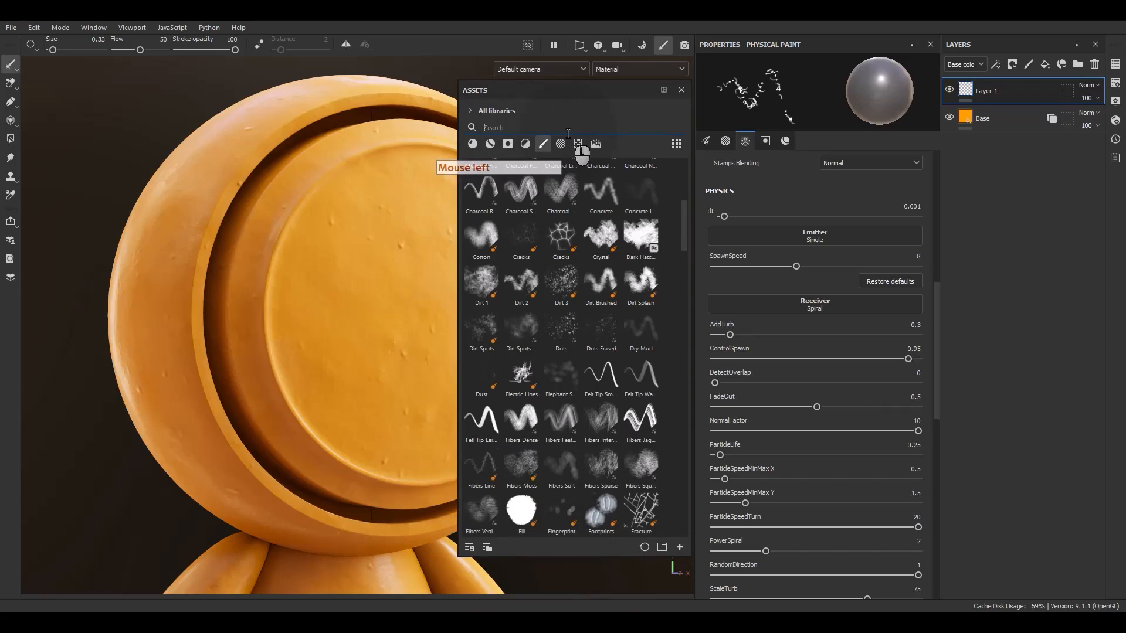
pyautogui.write('particle')
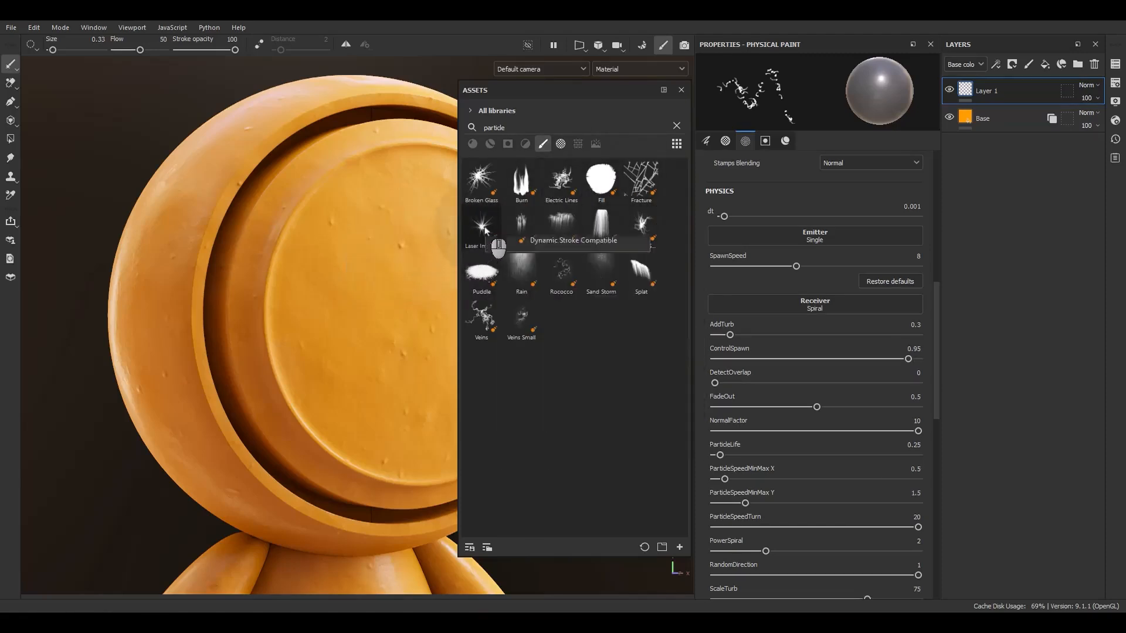
# Stamp five crack bursts around the model's front disc with the Broken Glass particle brush
pyautogui.click(480, 181)
pyautogui.keyDown('alt'); pyautogui.moveTo(397, 322); pyautogui.dragTo(267, 317, button='middle'); pyautogui.keyUp('alt')
pyautogui.keyDown('alt'); pyautogui.moveTo(254, 254); pyautogui.dragTo(268, 279, button='middle'); pyautogui.keyUp('alt')
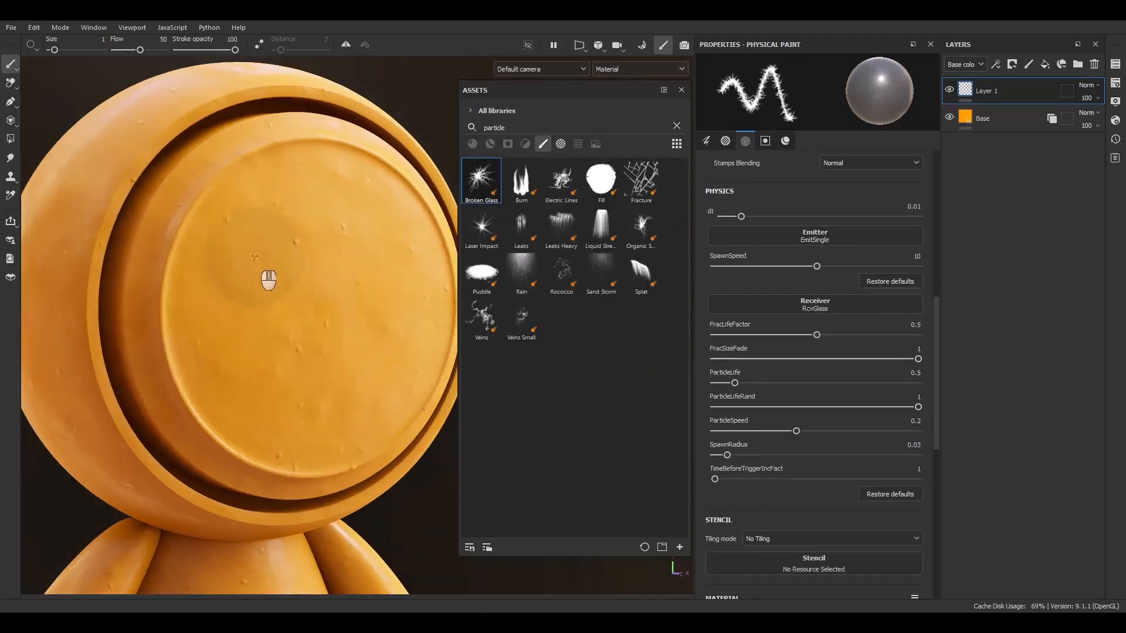
pyautogui.click(254, 230)
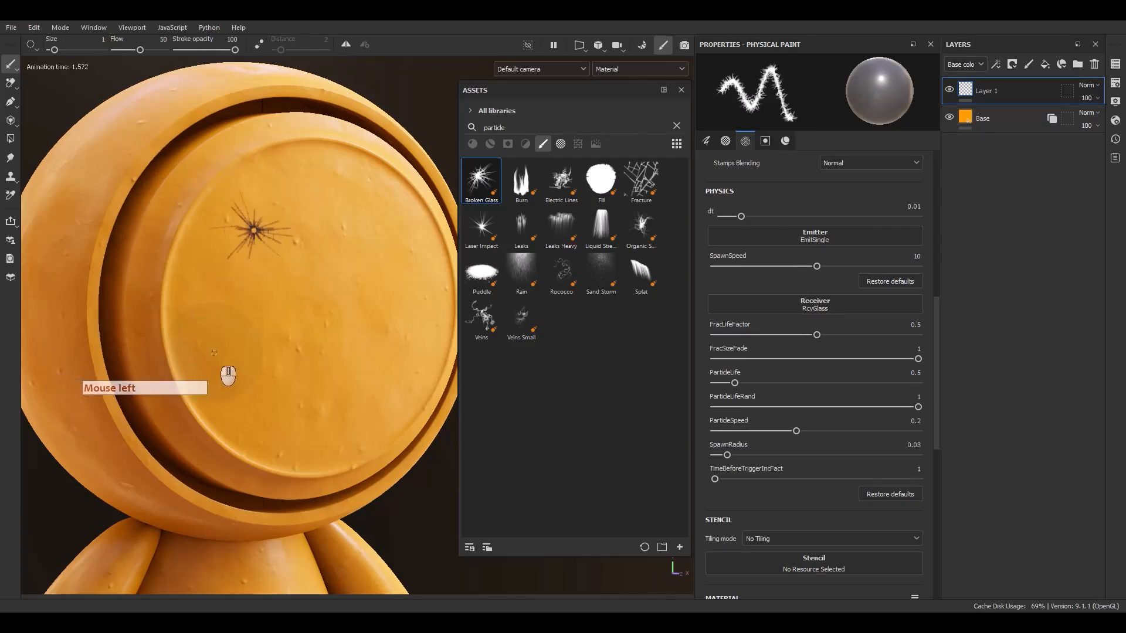
pyautogui.click(214, 352)
pyautogui.click(292, 406)
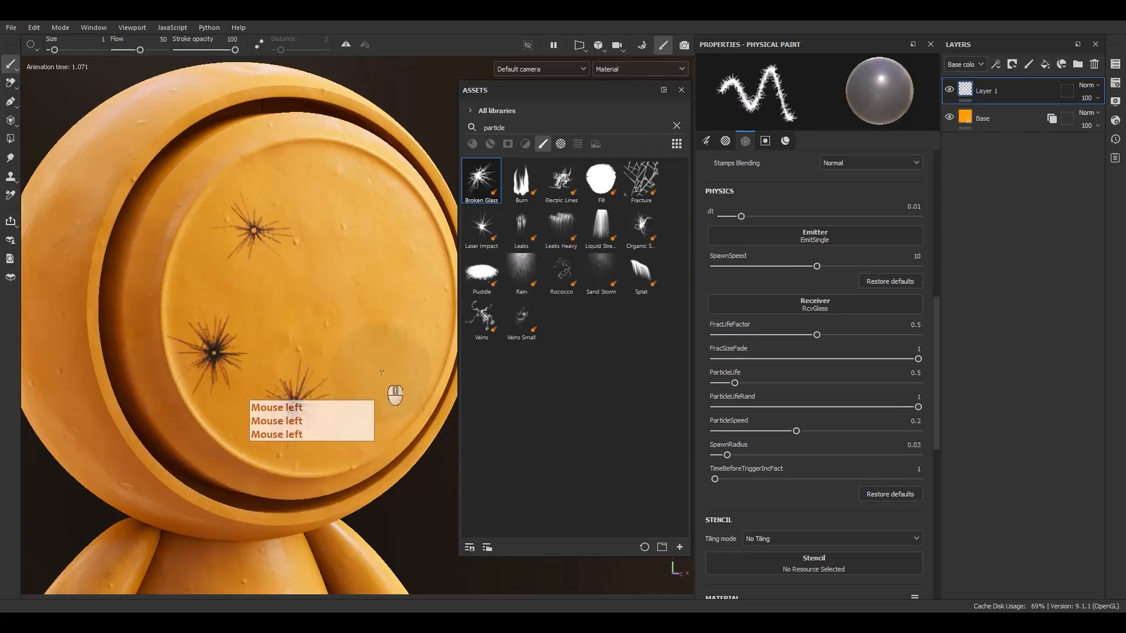
pyautogui.click(383, 367)
pyautogui.click(379, 230)
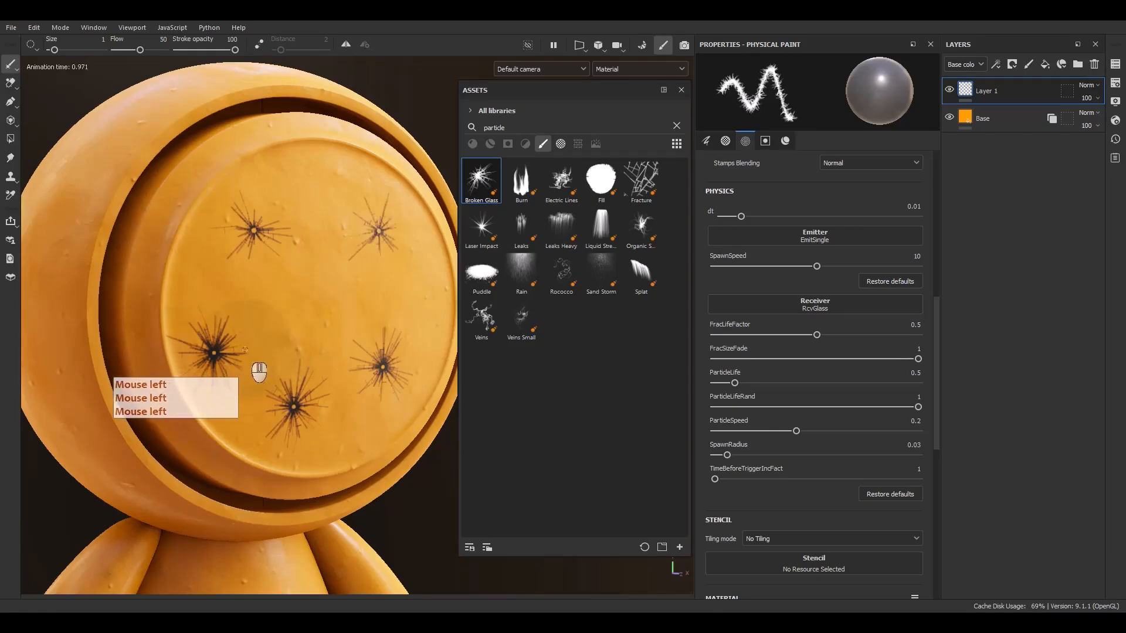
# Stamp two more Broken Glass bursts, one on the disc's raised edge and one on its sloped side
pyautogui.keyDown('alt'); pyautogui.moveTo(245, 349); pyautogui.dragTo(199, 294); pyautogui.keyUp('alt')
pyautogui.scroll(3, 189, 246)
pyautogui.click(202, 229)
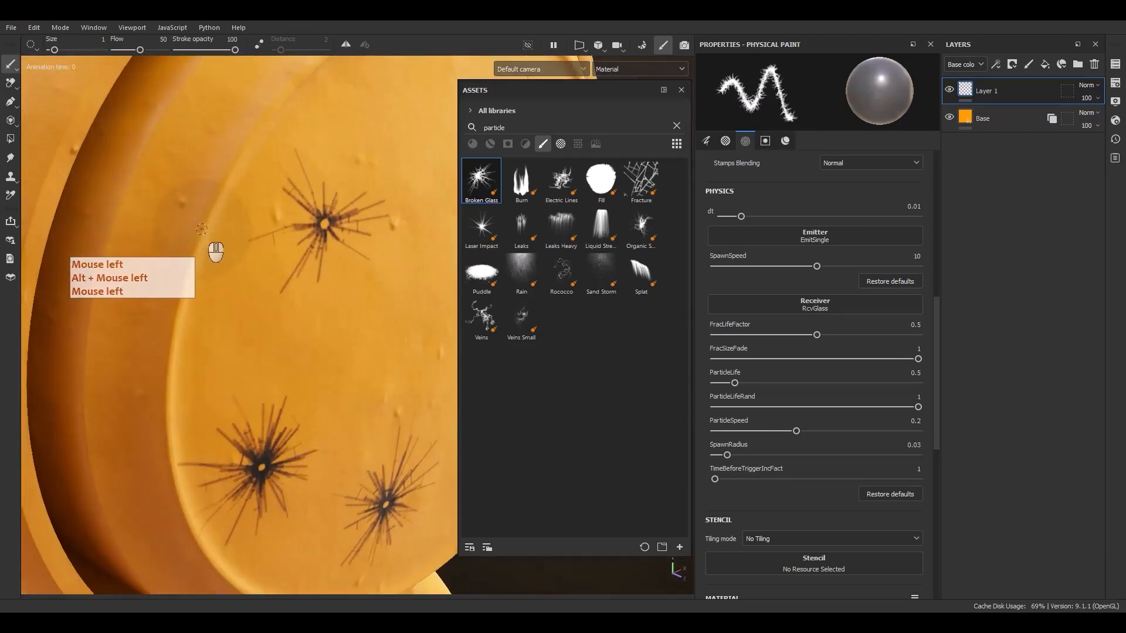
pyautogui.moveTo(211, 313)
pyautogui.keyDown('alt'); pyautogui.mouseDown()
pyautogui.moveTo(170, 264)
pyautogui.moveTo(145, 164)
pyautogui.moveTo(216, 298)
pyautogui.mouseUp(); pyautogui.keyUp('alt')
pyautogui.click(122, 168)
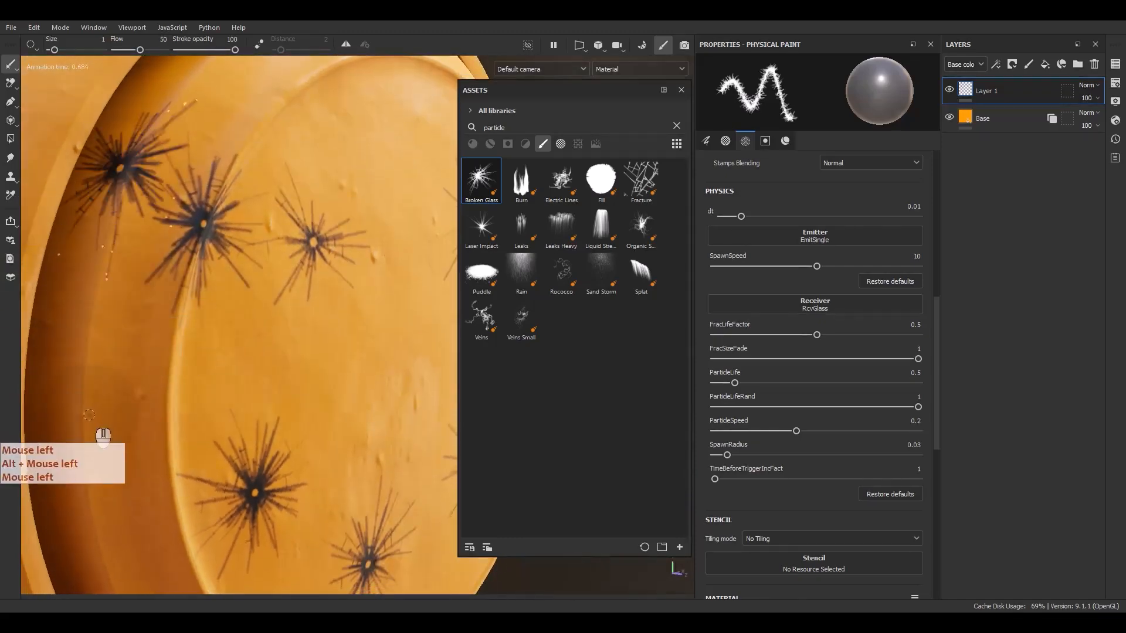
pyautogui.keyDown('alt'); pyautogui.moveTo(132, 393); pyautogui.dragTo(100, 364); pyautogui.keyUp('alt')
pyautogui.keyDown('alt'); pyautogui.moveTo(99, 363); pyautogui.dragTo(45, 28, button='right'); pyautogui.keyUp('alt')
pyautogui.keyDown('alt'); pyautogui.moveTo(294, 318); pyautogui.dragTo(292, 303, button='middle'); pyautogui.keyUp('alt')
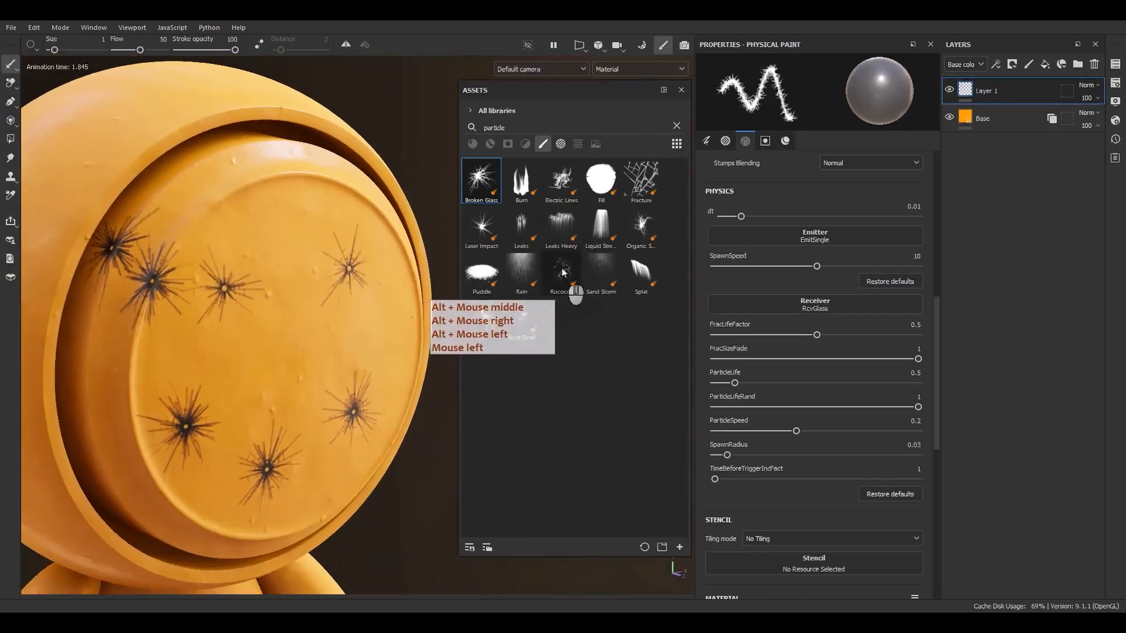
# Paint dripping streaks down the sloped ring beside the front disc with the Leaks particle brush
pyautogui.moveTo(522, 234)
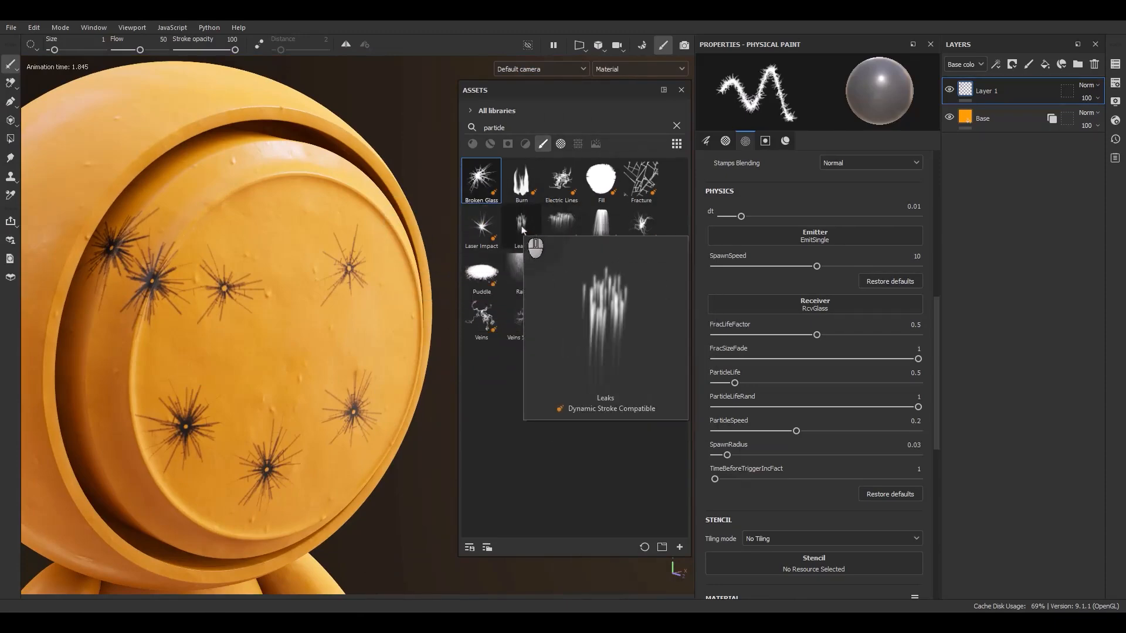
pyautogui.click(522, 230)
pyautogui.keyDown('alt'); pyautogui.moveTo(242, 195); pyautogui.dragTo(157, 251); pyautogui.keyUp('alt')
pyautogui.keyDown('alt'); pyautogui.moveTo(157, 252); pyautogui.dragTo(231, 268, button='middle'); pyautogui.keyUp('alt')
pyautogui.keyDown('alt'); pyautogui.moveTo(231, 268); pyautogui.dragTo(239, 200); pyautogui.keyUp('alt')
pyautogui.keyDown('alt'); pyautogui.moveTo(239, 199); pyautogui.dragTo(253, 287, button='right'); pyautogui.keyUp('alt')
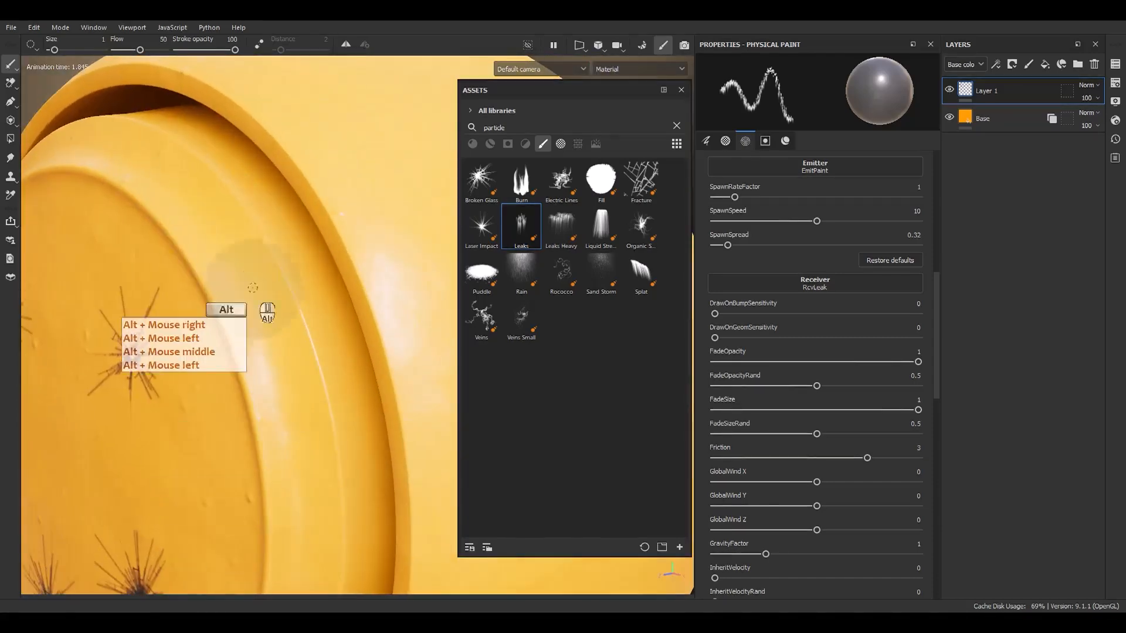
pyautogui.moveTo(253, 287)
pyautogui.mouseDown()
pyautogui.moveTo(247, 211)
pyautogui.moveTo(235, 212)
pyautogui.mouseUp()
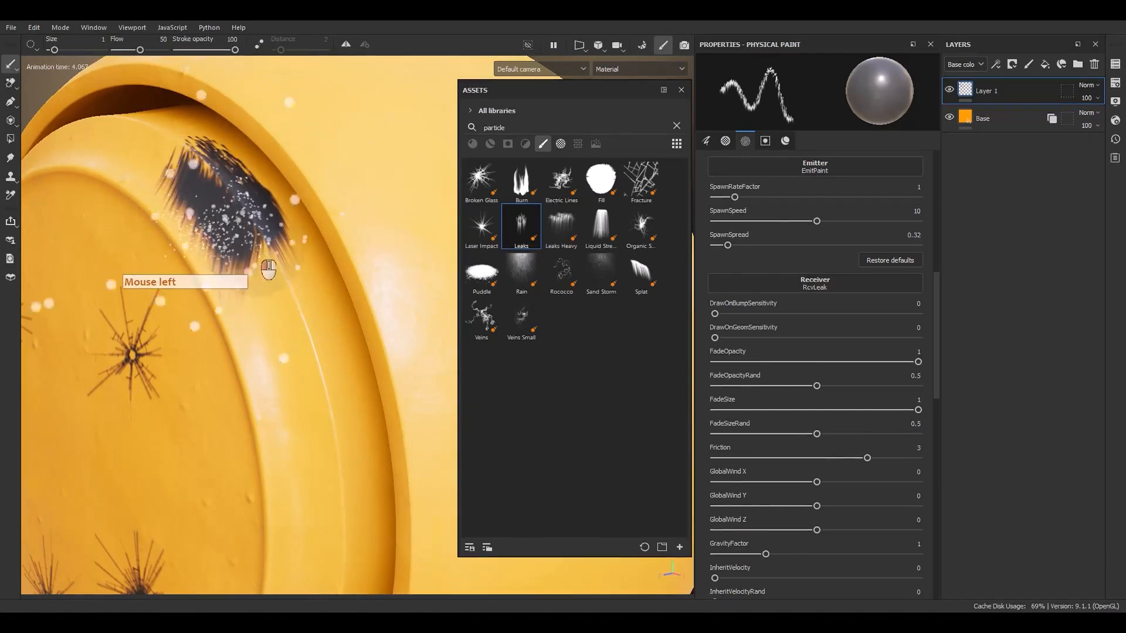
pyautogui.moveTo(313, 339)
pyautogui.mouseDown()
pyautogui.moveTo(329, 455)
pyautogui.moveTo(307, 467)
pyautogui.moveTo(243, 287)
pyautogui.mouseUp()
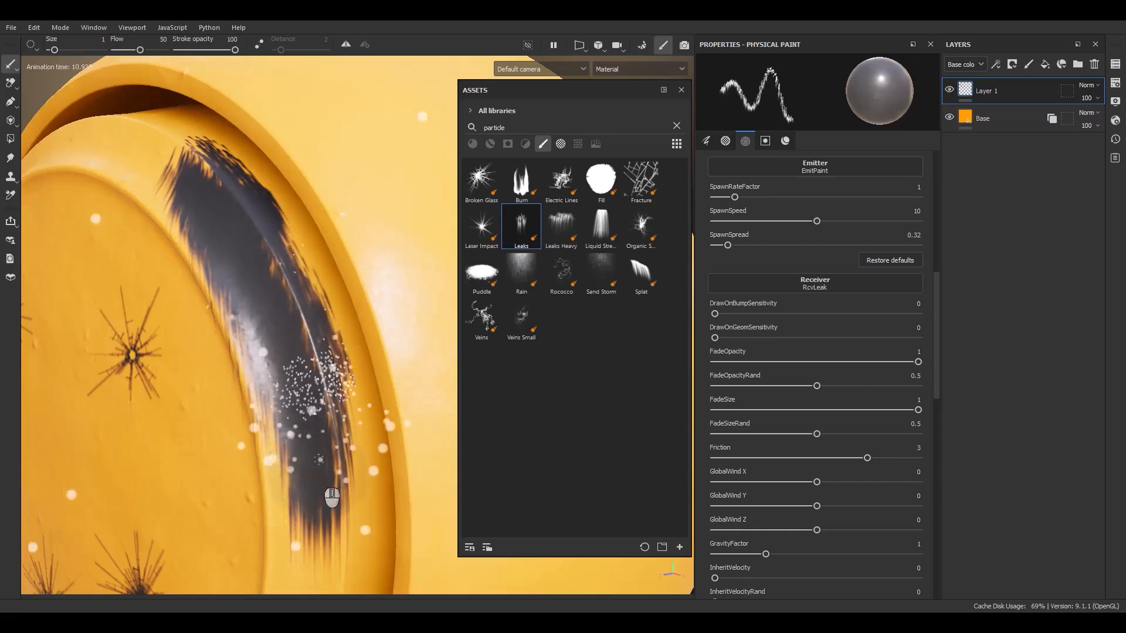
pyautogui.moveTo(327, 367)
pyautogui.keyDown('alt'); pyautogui.mouseDown()
pyautogui.moveTo(252, 150)
pyautogui.moveTo(260, 167)
pyautogui.mouseUp(); pyautogui.keyUp('alt')
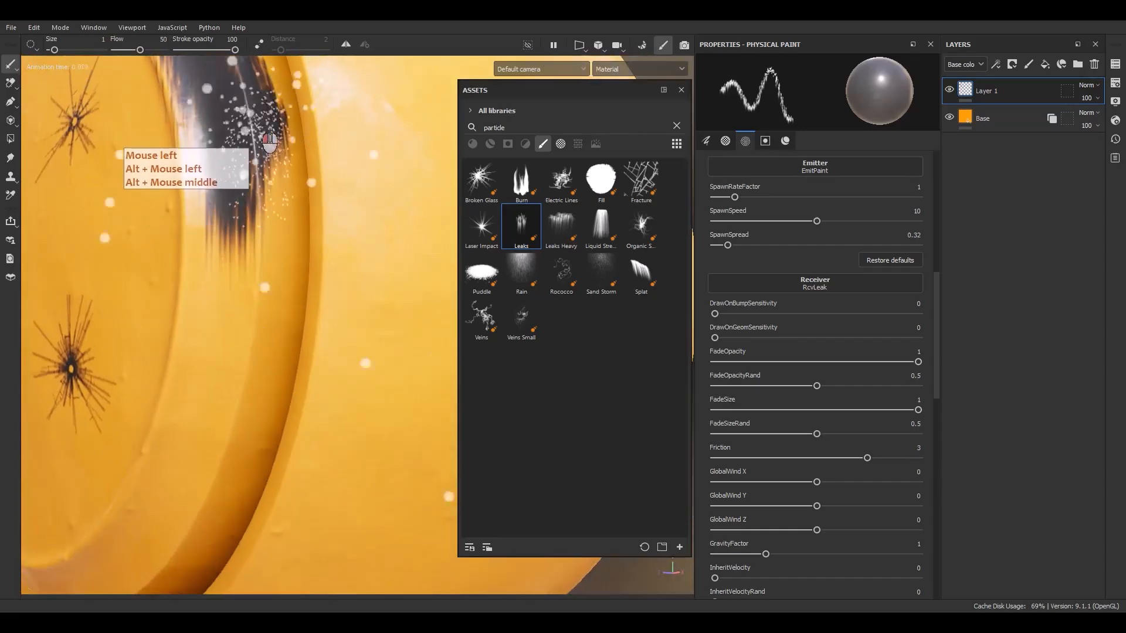
pyautogui.moveTo(266, 302); pyautogui.dragTo(251, 363)
pyautogui.moveTo(251, 432)
pyautogui.keyDown('alt'); pyautogui.mouseDown()
pyautogui.moveTo(404, 424)
pyautogui.moveTo(252, 441)
pyautogui.mouseUp(); pyautogui.keyUp('alt')
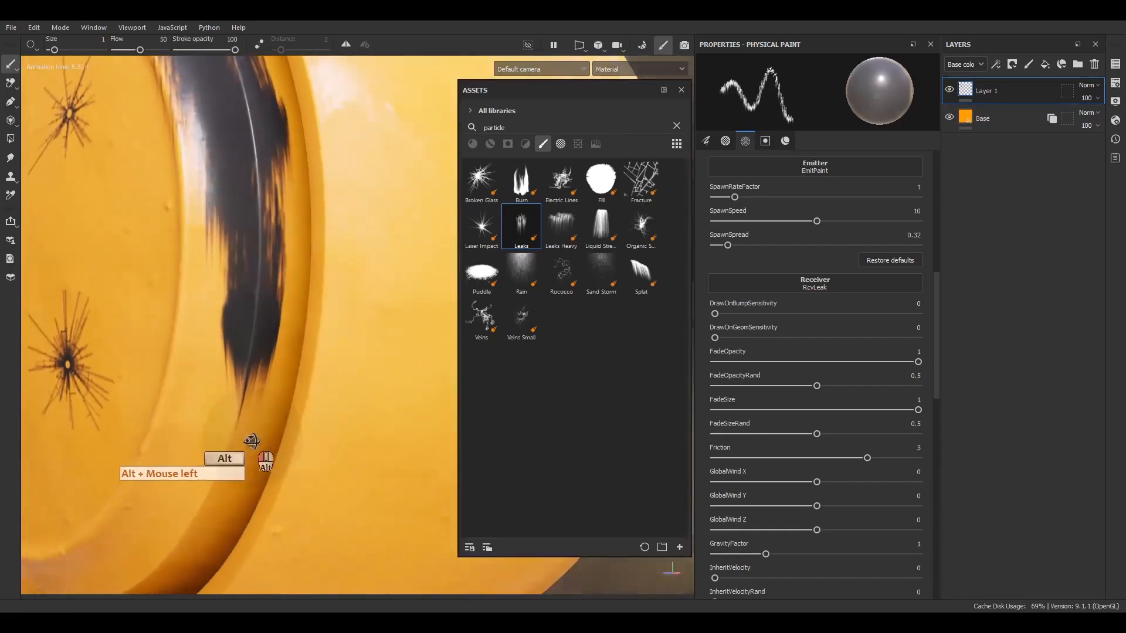
# Paint a Leaks stroke along the upper edge of the front disc so the drips run down its face
pyautogui.keyDown('alt'); pyautogui.moveTo(252, 441); pyautogui.dragTo(244, 198, button='right'); pyautogui.keyUp('alt')
pyautogui.keyDown('alt'); pyautogui.moveTo(242, 195); pyautogui.dragTo(261, 426, button='middle'); pyautogui.keyUp('alt')
pyautogui.keyDown('alt'); pyautogui.moveTo(261, 426); pyautogui.dragTo(175, 401); pyautogui.keyUp('alt')
pyautogui.keyDown('alt'); pyautogui.moveTo(175, 401); pyautogui.dragTo(298, 253, button='middle'); pyautogui.keyUp('alt')
pyautogui.keyDown('alt'); pyautogui.moveTo(299, 254); pyautogui.dragTo(260, 324); pyautogui.keyUp('alt')
pyautogui.keyDown('alt'); pyautogui.moveTo(194, 302); pyautogui.dragTo(306, 275); pyautogui.keyUp('alt')
pyautogui.keyDown('alt'); pyautogui.moveTo(99, 220); pyautogui.dragTo(285, 249, button='middle'); pyautogui.keyUp('alt')
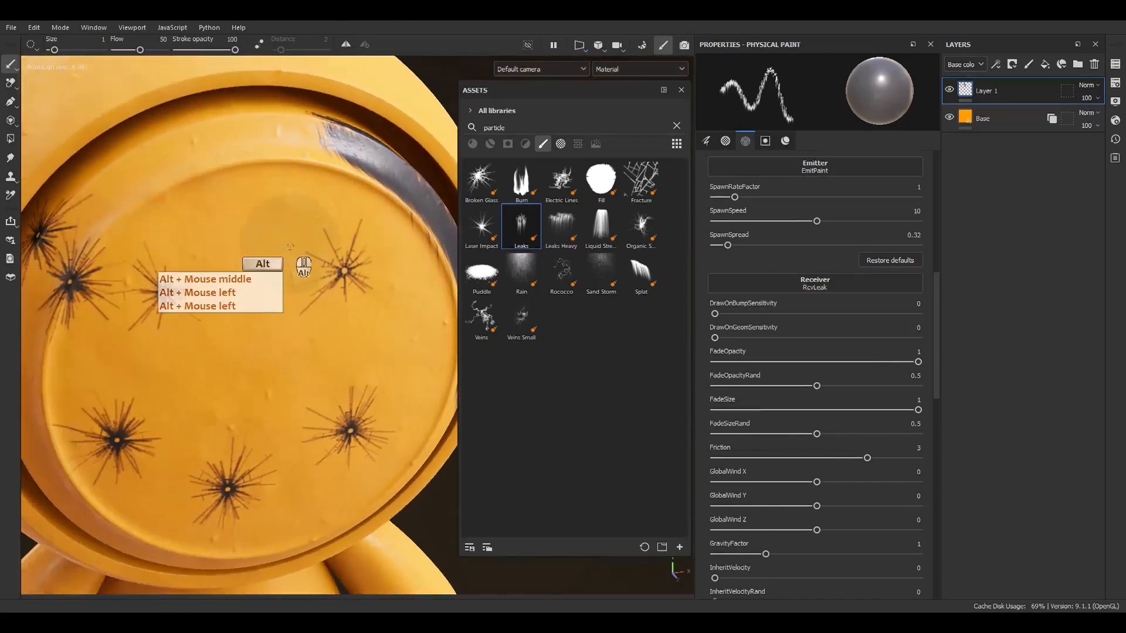
pyautogui.keyDown('alt'); pyautogui.moveTo(285, 249); pyautogui.dragTo(280, 251); pyautogui.keyUp('alt')
pyautogui.moveTo(163, 235)
pyautogui.mouseDown()
pyautogui.moveTo(191, 205)
pyautogui.moveTo(221, 196)
pyautogui.moveTo(401, 171)
pyautogui.moveTo(406, 181)
pyautogui.mouseUp()
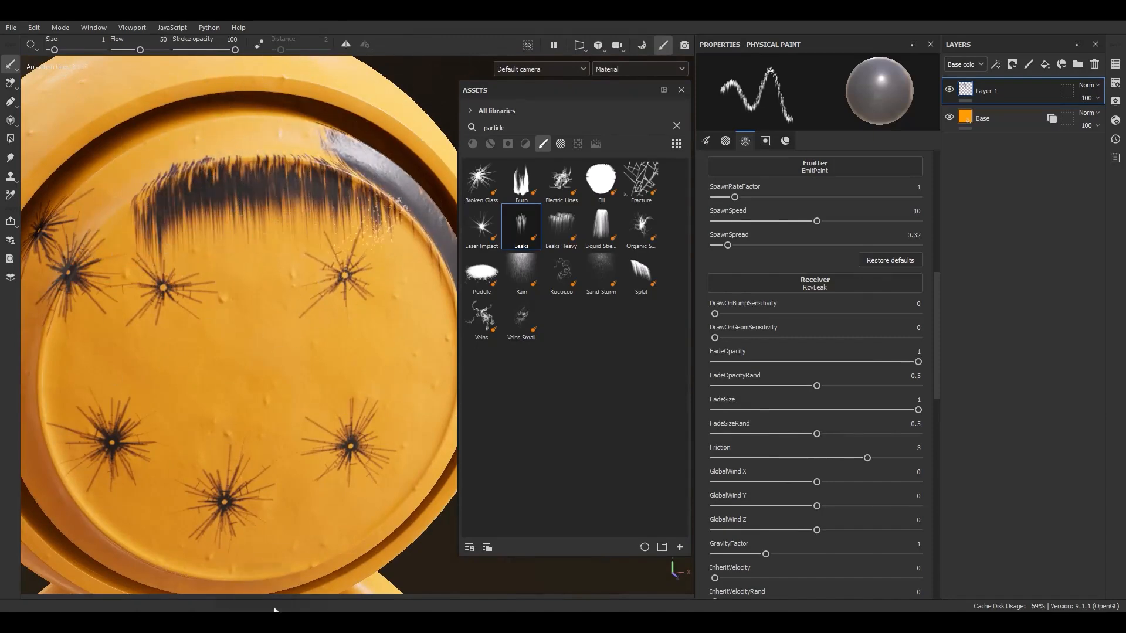
# Delete the painted Layer 1 and add a new empty paint layer above Base
pyautogui.click(1094, 64)
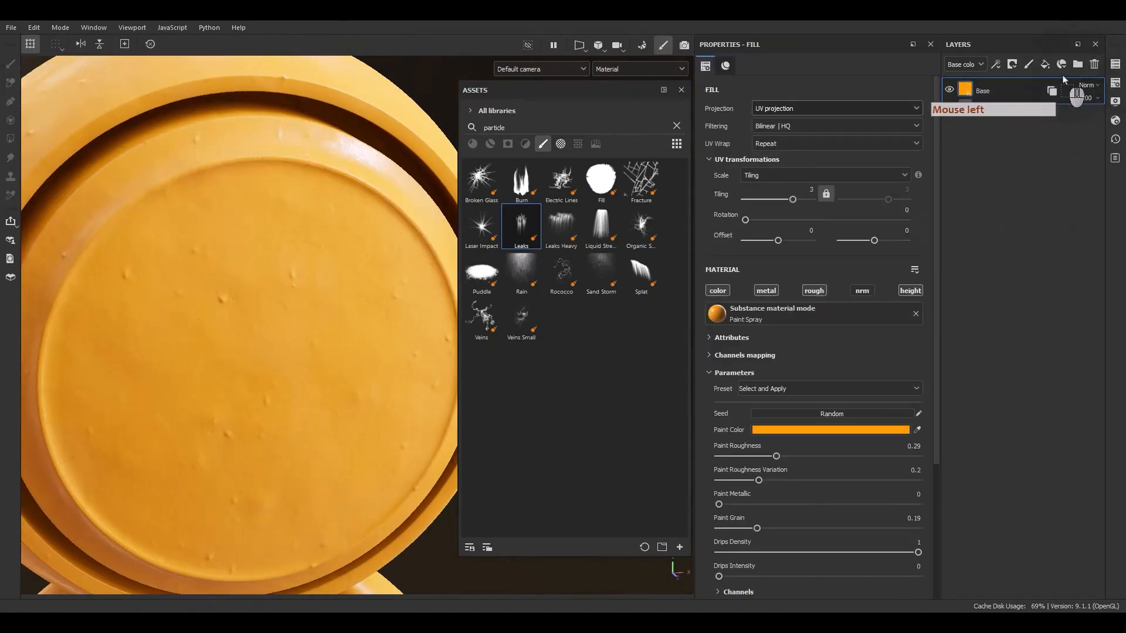
pyautogui.click(1028, 64)
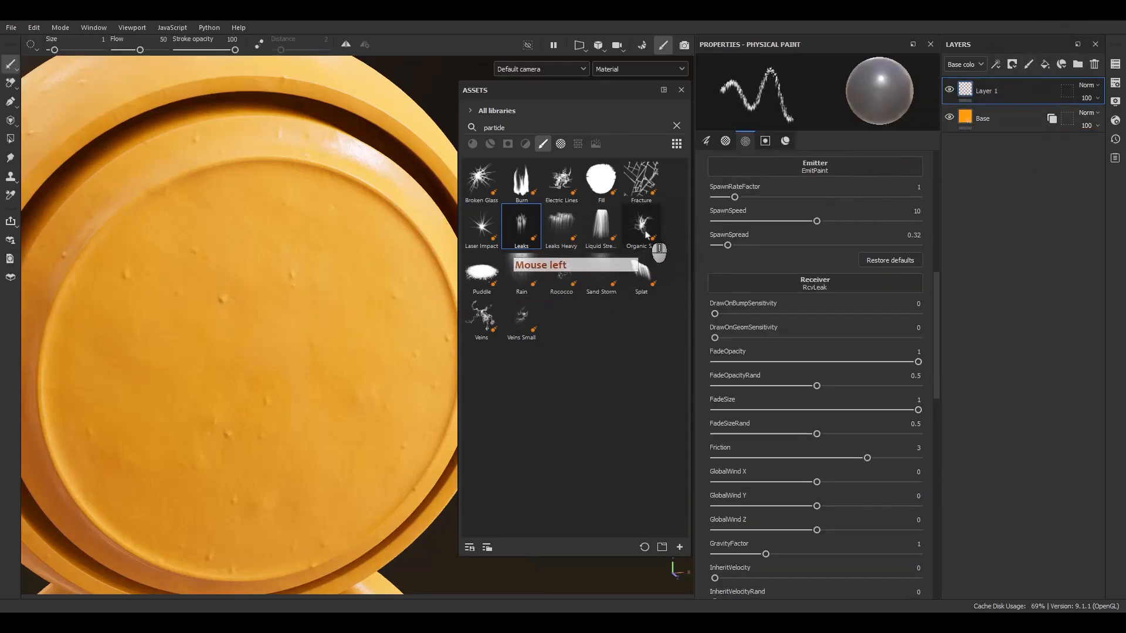
# Paint over the front disc with the Veins particle brush and undo the stroke
pyautogui.click(482, 315)
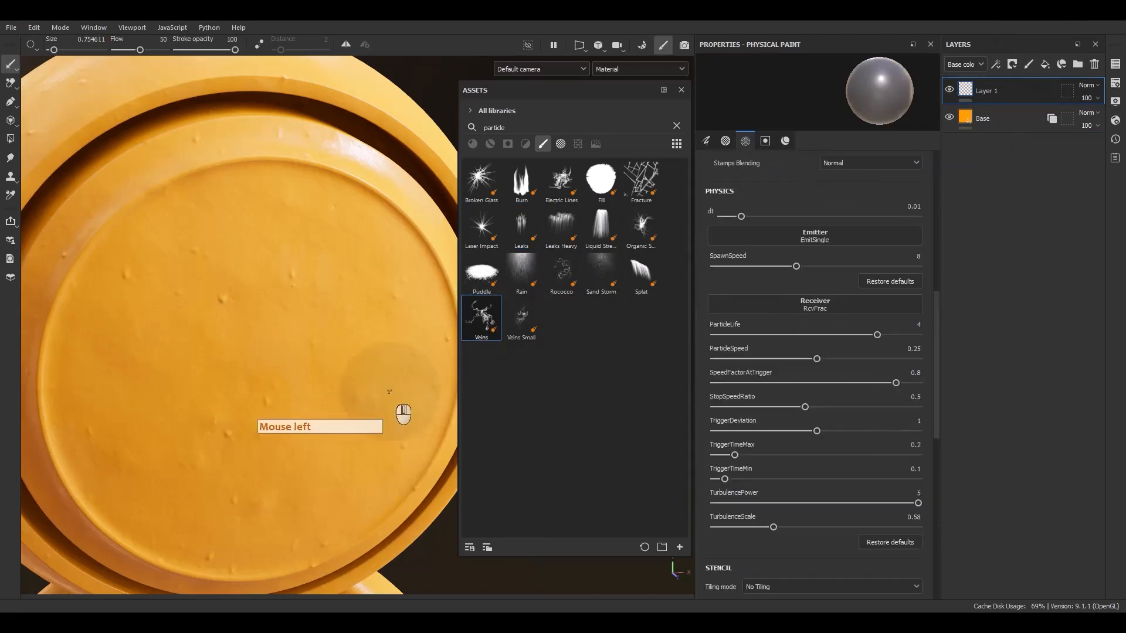
pyautogui.moveTo(267, 319)
pyautogui.mouseDown()
pyautogui.moveTo(223, 261)
pyautogui.moveTo(372, 443)
pyautogui.moveTo(166, 377)
pyautogui.moveTo(377, 226)
pyautogui.moveTo(453, 422)
pyautogui.moveTo(346, 516)
pyautogui.moveTo(163, 452)
pyautogui.moveTo(63, 364)
pyautogui.moveTo(111, 297)
pyautogui.moveTo(102, 423)
pyautogui.moveTo(150, 484)
pyautogui.moveTo(245, 543)
pyautogui.moveTo(356, 522)
pyautogui.moveTo(447, 364)
pyautogui.moveTo(433, 246)
pyautogui.moveTo(367, 194)
pyautogui.moveTo(184, 137)
pyautogui.moveTo(88, 226)
pyautogui.moveTo(88, 260)
pyautogui.moveTo(210, 208)
pyautogui.moveTo(319, 247)
pyautogui.moveTo(305, 311)
pyautogui.moveTo(352, 505)
pyautogui.moveTo(432, 317)
pyautogui.mouseUp()
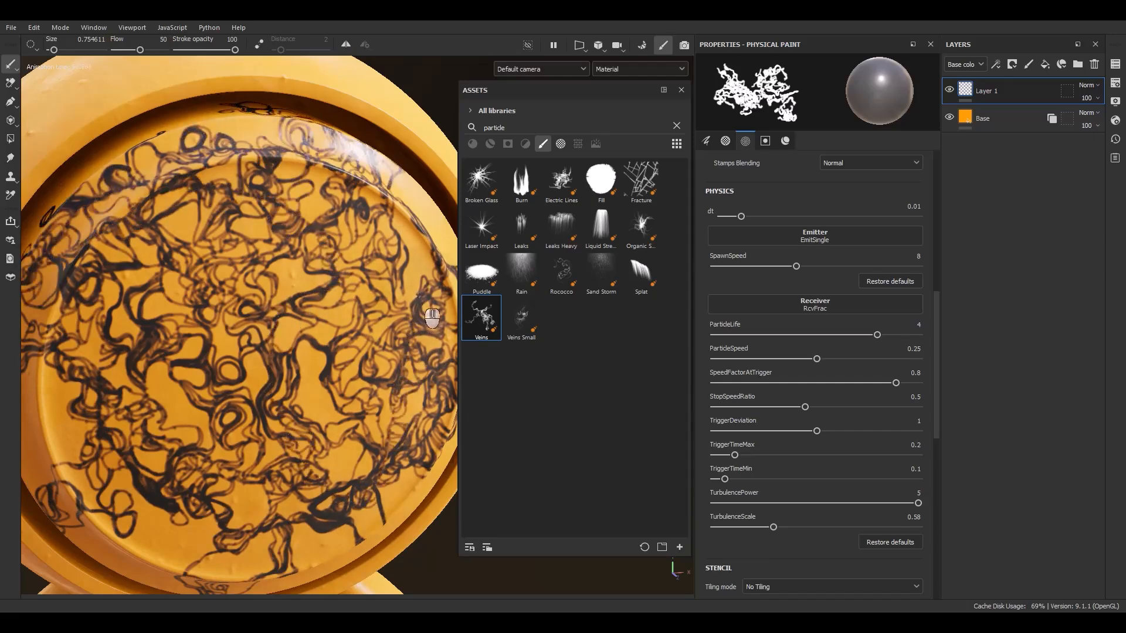
pyautogui.keyDown('alt'); pyautogui.moveTo(216, 290); pyautogui.dragTo(247, 235); pyautogui.keyUp('alt')
pyautogui.keyDown('alt'); pyautogui.moveTo(247, 234); pyautogui.dragTo(234, 105, button='right'); pyautogui.keyUp('alt')
pyautogui.keyDown('alt'); pyautogui.moveTo(358, 419); pyautogui.dragTo(402, 335, button='middle'); pyautogui.keyUp('alt')
pyautogui.hotkey('ctrl', 'z')
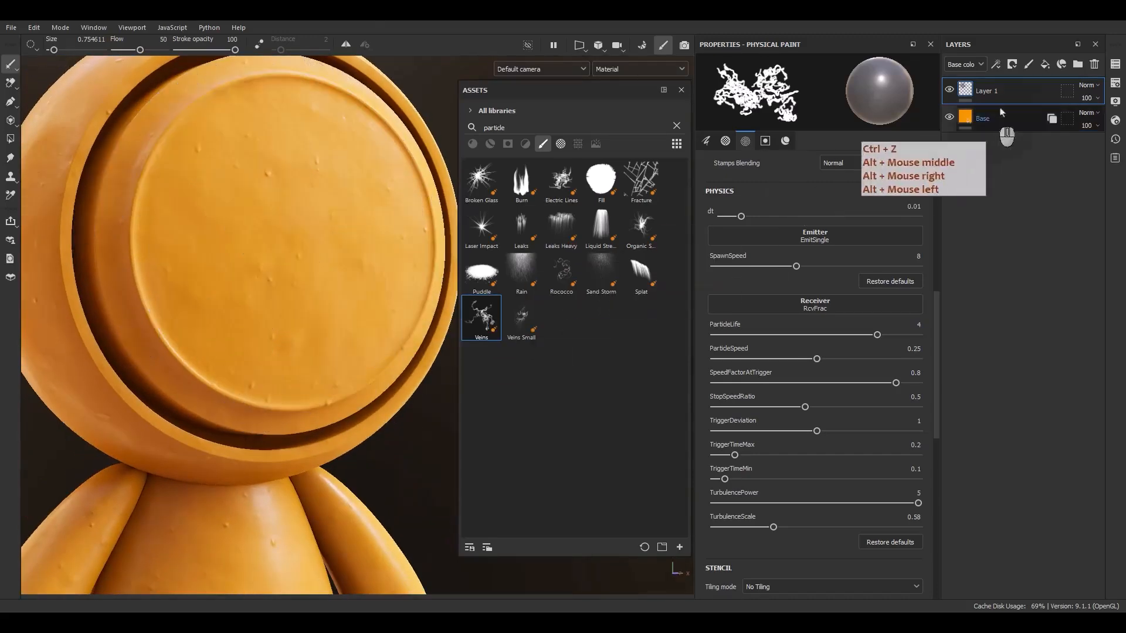
# Replace the empty paint layer with a fill layer and give it a black mask containing a Paint effect
pyautogui.click(1094, 64)
pyautogui.click(1045, 64)
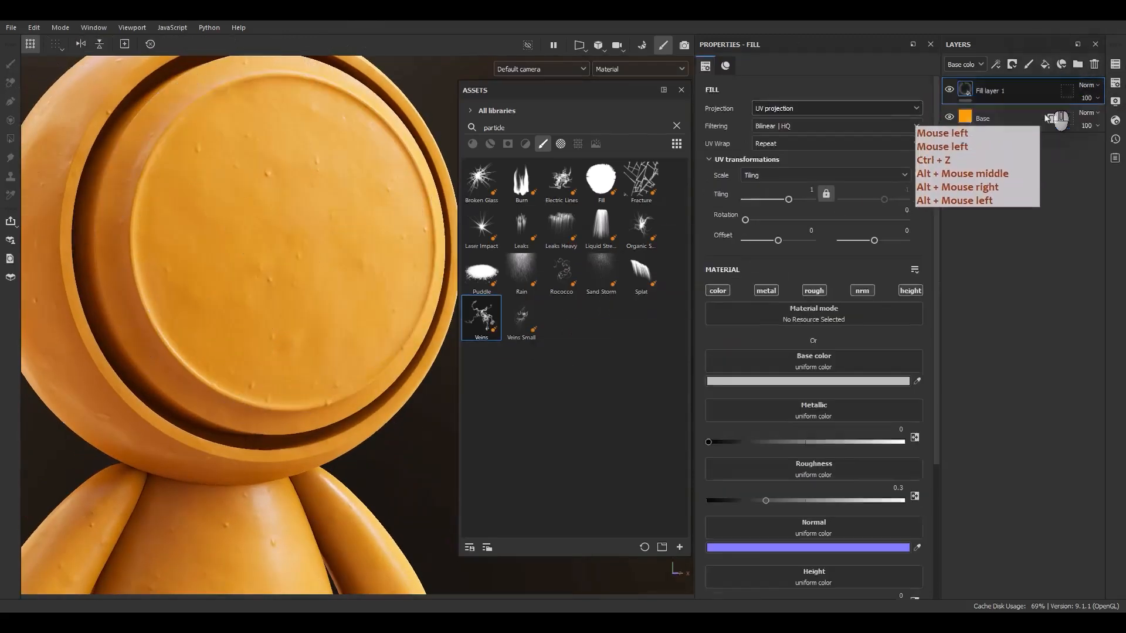
pyautogui.rightClick(997, 94)
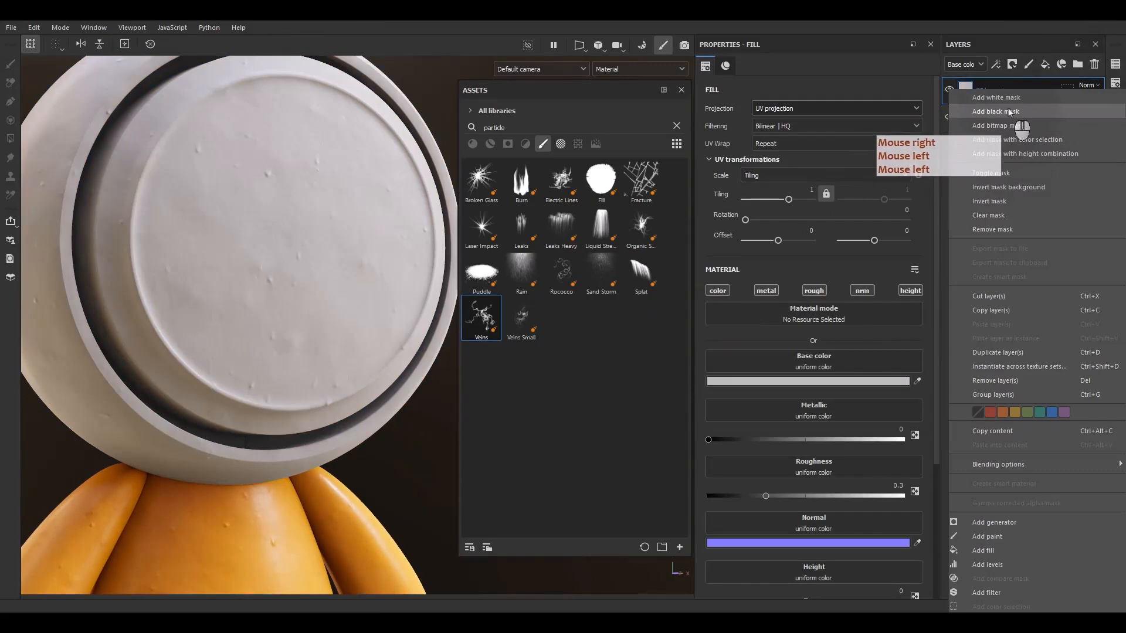
pyautogui.click(1009, 111)
pyautogui.rightClick(985, 88)
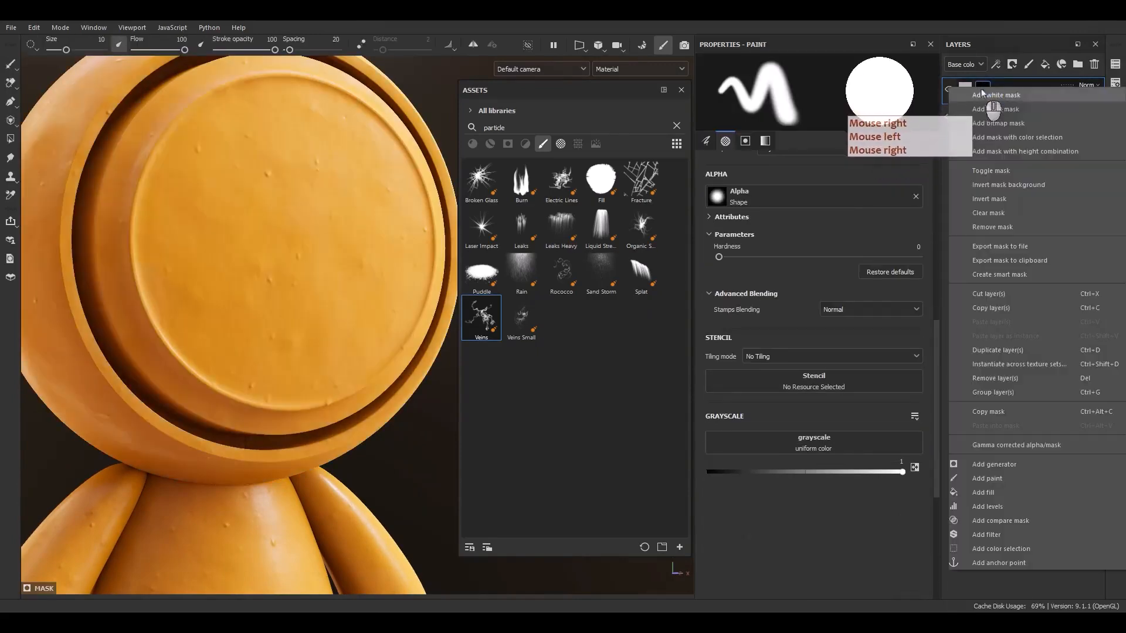
pyautogui.click(981, 479)
pyautogui.click(296, 211)
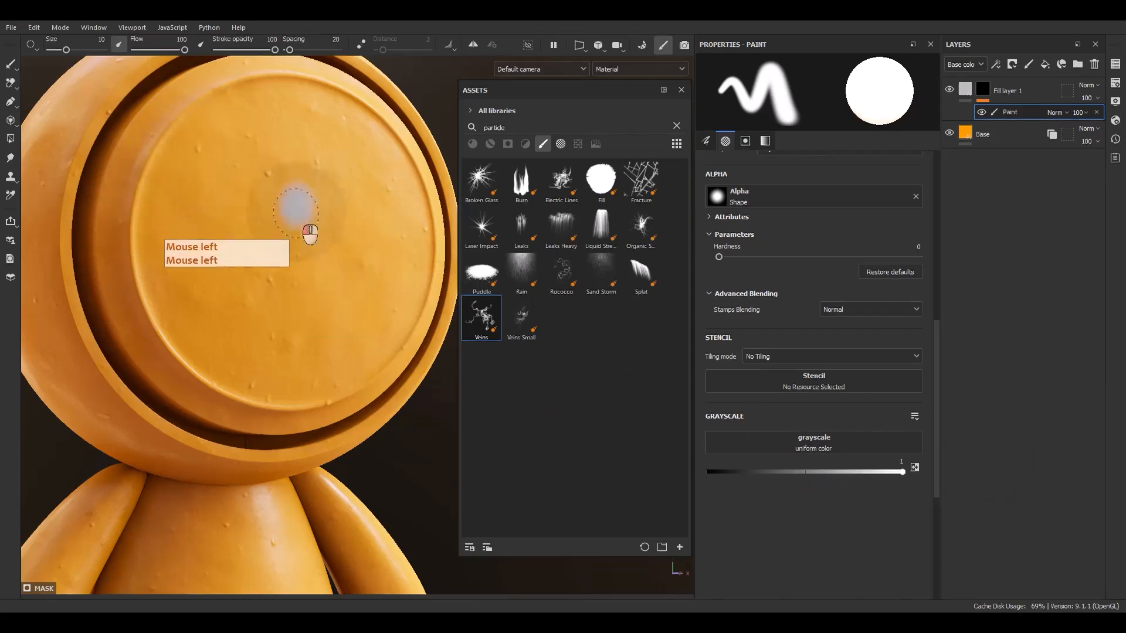
pyautogui.moveTo(296, 213)
pyautogui.mouseDown()
pyautogui.moveTo(300, 298)
pyautogui.moveTo(325, 295)
pyautogui.mouseUp()
pyautogui.hotkey('ctrl', 'z')
# Paint a Veins particle stroke over the front disc into the fill layer's black mask and display the mask on its own
pyautogui.click(483, 321)
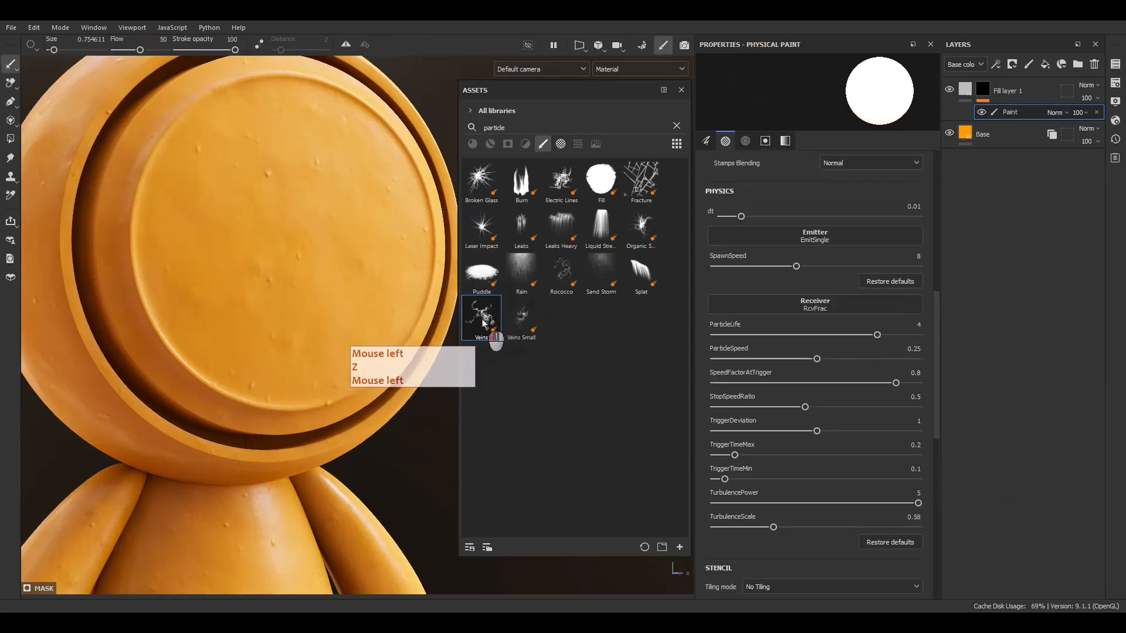
pyautogui.moveTo(330, 214)
pyautogui.mouseDown()
pyautogui.moveTo(291, 262)
pyautogui.moveTo(240, 159)
pyautogui.moveTo(330, 114)
pyautogui.moveTo(358, 234)
pyautogui.moveTo(225, 272)
pyautogui.moveTo(305, 170)
pyautogui.moveTo(389, 181)
pyautogui.moveTo(439, 244)
pyautogui.moveTo(359, 382)
pyautogui.moveTo(163, 260)
pyautogui.moveTo(171, 156)
pyautogui.moveTo(184, 244)
pyautogui.moveTo(221, 183)
pyautogui.moveTo(190, 299)
pyautogui.moveTo(309, 371)
pyautogui.moveTo(417, 289)
pyautogui.moveTo(359, 111)
pyautogui.moveTo(297, 254)
pyautogui.moveTo(138, 246)
pyautogui.moveTo(361, 293)
pyautogui.mouseUp()
pyautogui.keyDown('alt'); pyautogui.moveTo(361, 293); pyautogui.dragTo(352, 389, button='right'); pyautogui.keyUp('alt')
pyautogui.keyDown('alt'); pyautogui.moveTo(352, 389); pyautogui.dragTo(355, 402, button='middle'); pyautogui.keyUp('alt')
pyautogui.moveTo(355, 402)
pyautogui.keyDown('alt'); pyautogui.mouseDown(button='right')
pyautogui.moveTo(359, 412)
pyautogui.moveTo(337, 368)
pyautogui.mouseUp(button='right'); pyautogui.keyUp('alt')
pyautogui.keyDown('alt'); pyautogui.moveTo(337, 368); pyautogui.dragTo(320, 319, button='middle'); pyautogui.keyUp('alt')
pyautogui.keyDown('alt'); pyautogui.click(982, 90); pyautogui.keyUp('alt')
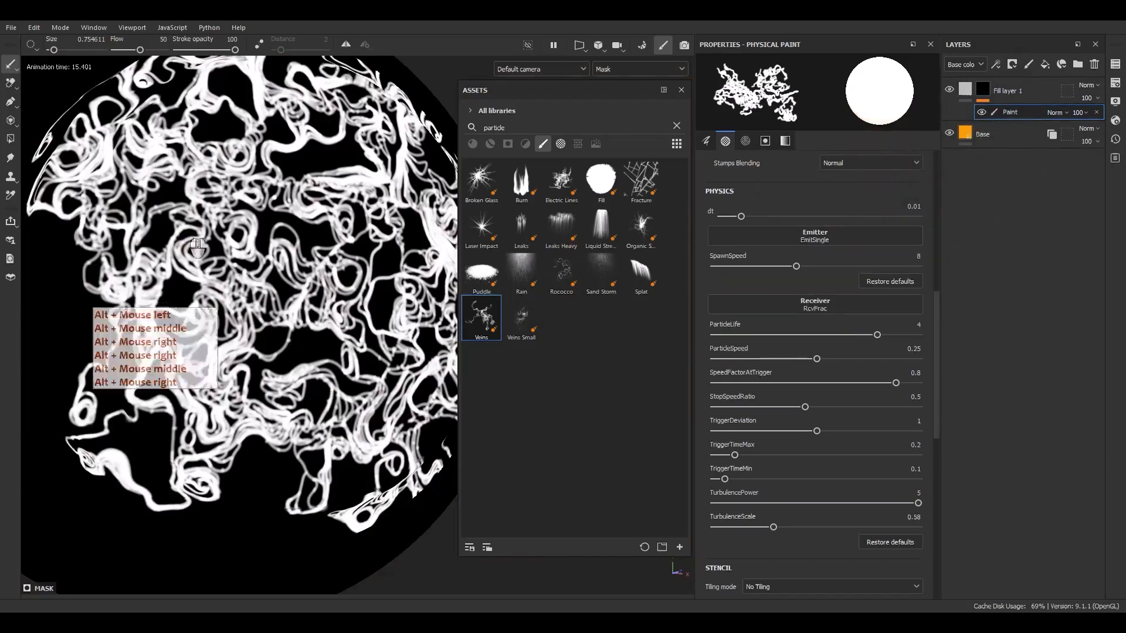
# Return to the fill layer's material and raise its height to 0.0828 so the veins stand out
pyautogui.click(962, 92)
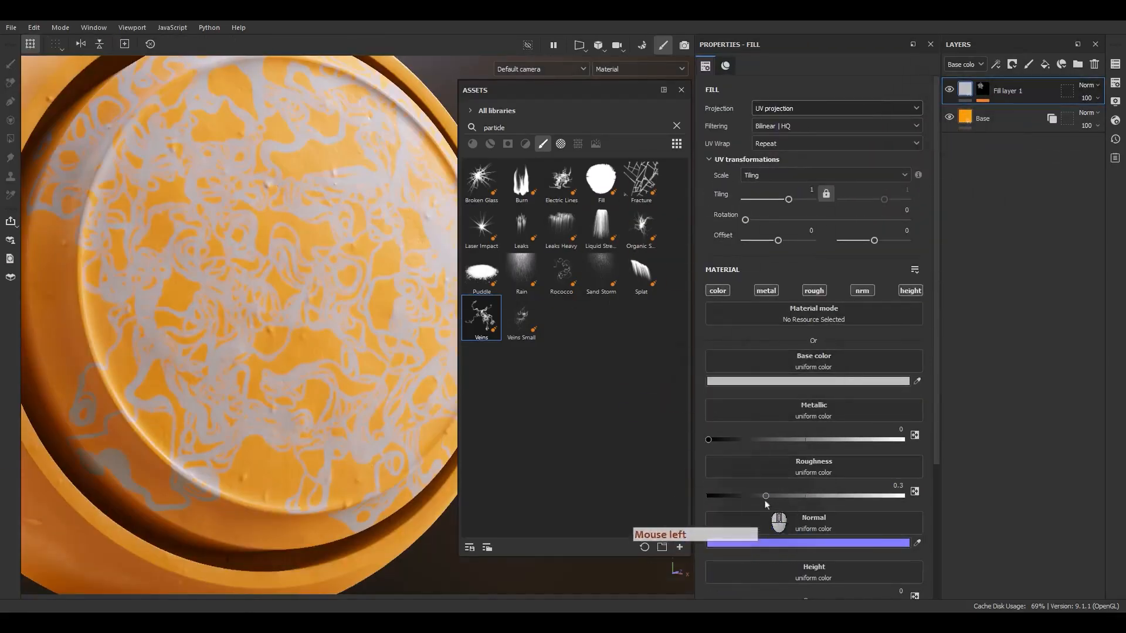
pyautogui.scroll(-3, 766, 505)
pyautogui.moveTo(804, 503)
pyautogui.mouseDown()
pyautogui.moveTo(790, 505)
pyautogui.moveTo(814, 503)
pyautogui.mouseUp()
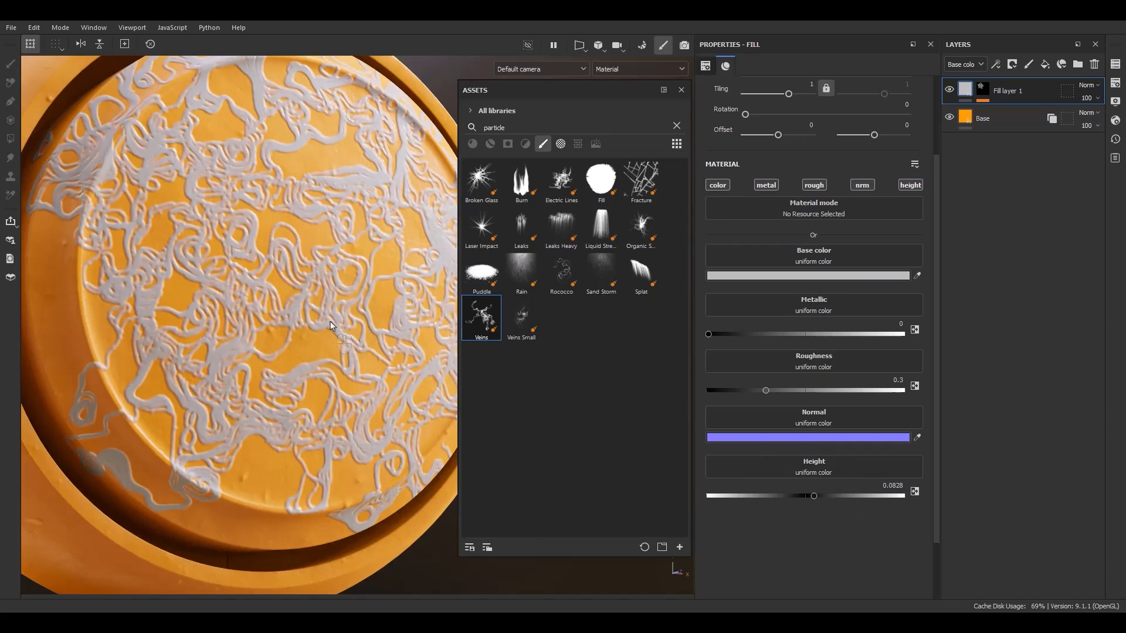
# Replace Fill layer 1 with a new empty paint layer above Base and select the Veins particle brush
pyautogui.click(1093, 66)
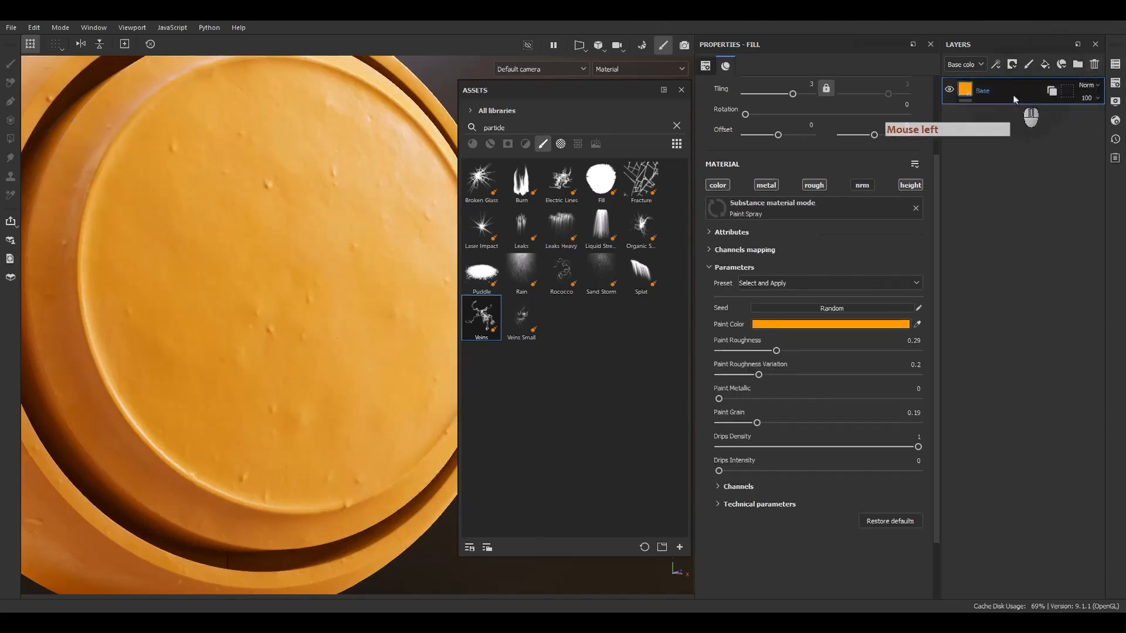
pyautogui.click(1029, 64)
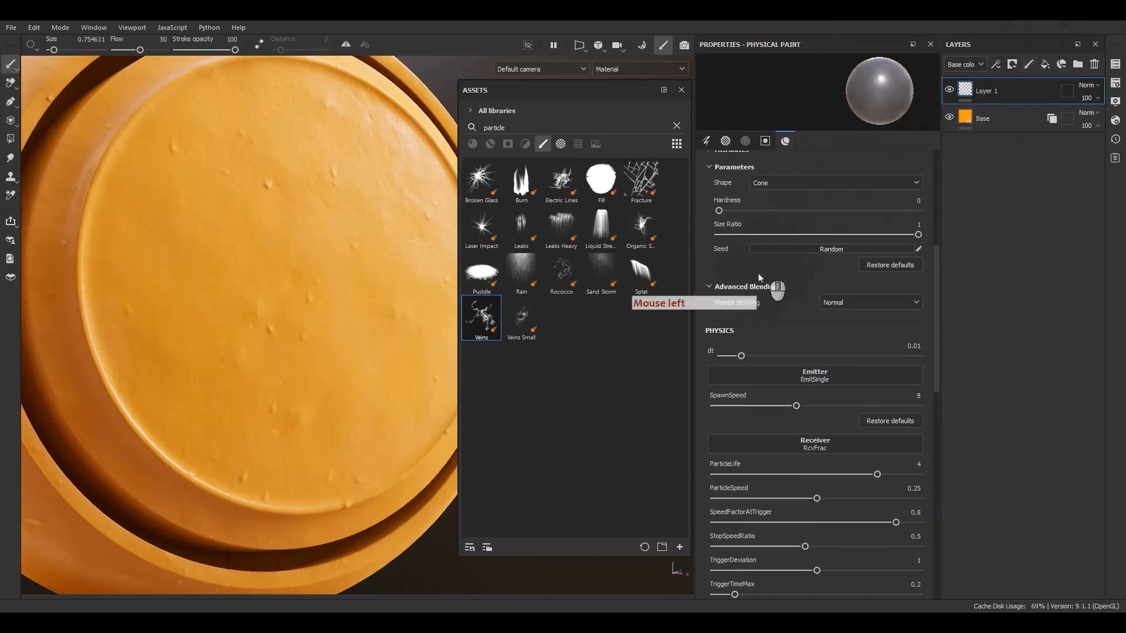
pyautogui.click(473, 307)
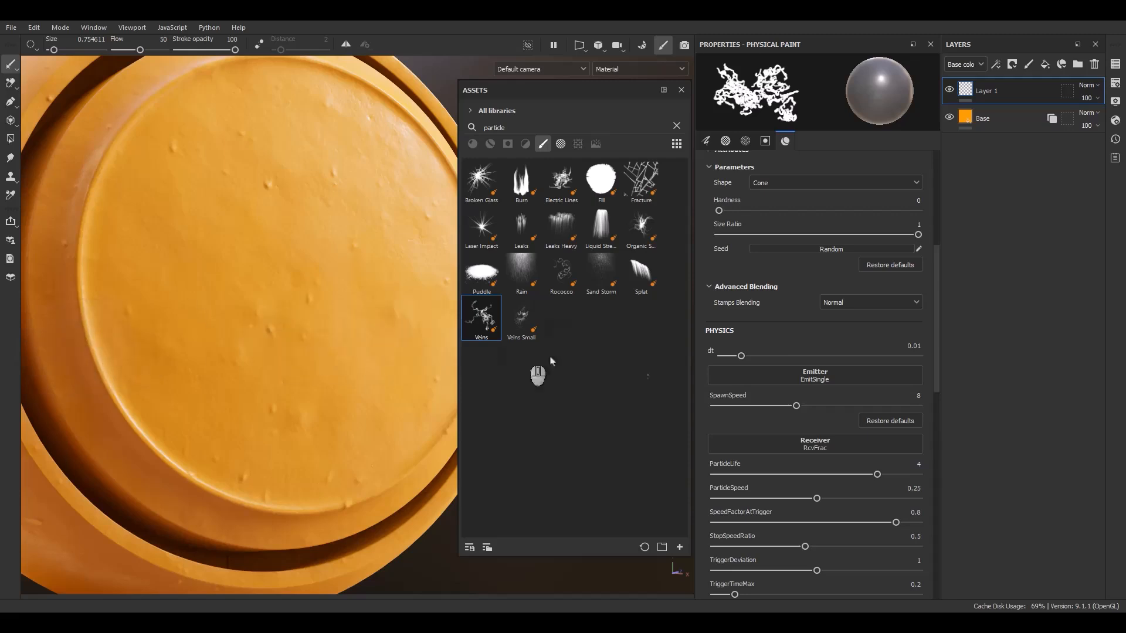
# Paint Veins strokes near the centre of the front disc using the brush's default physics settings
pyautogui.scroll(-2, 768, 496)
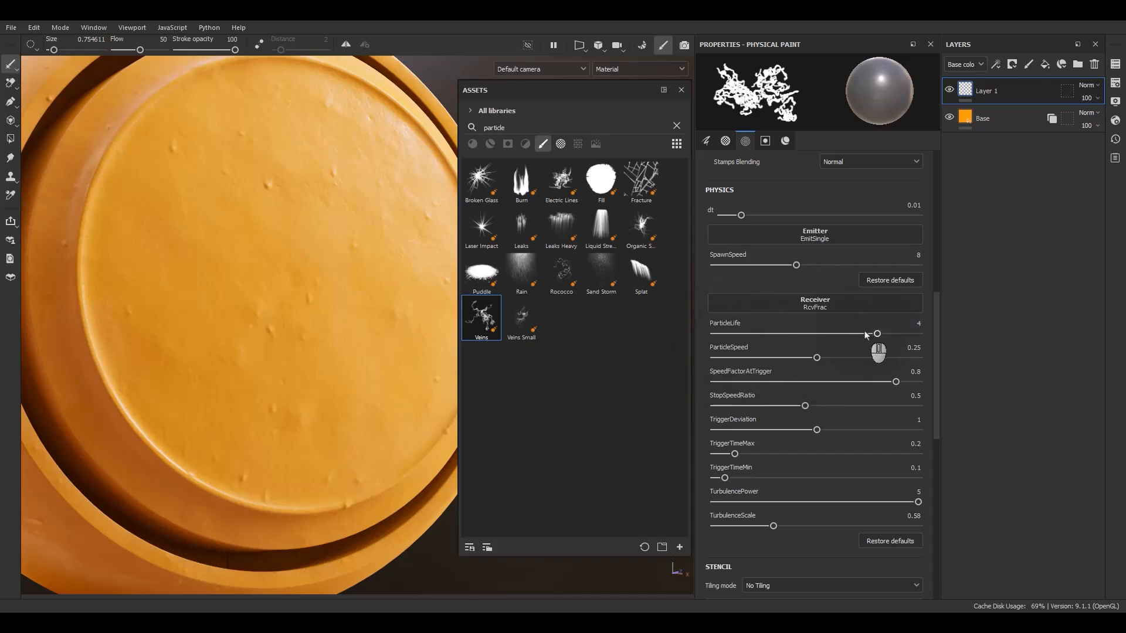
pyautogui.click(312, 275)
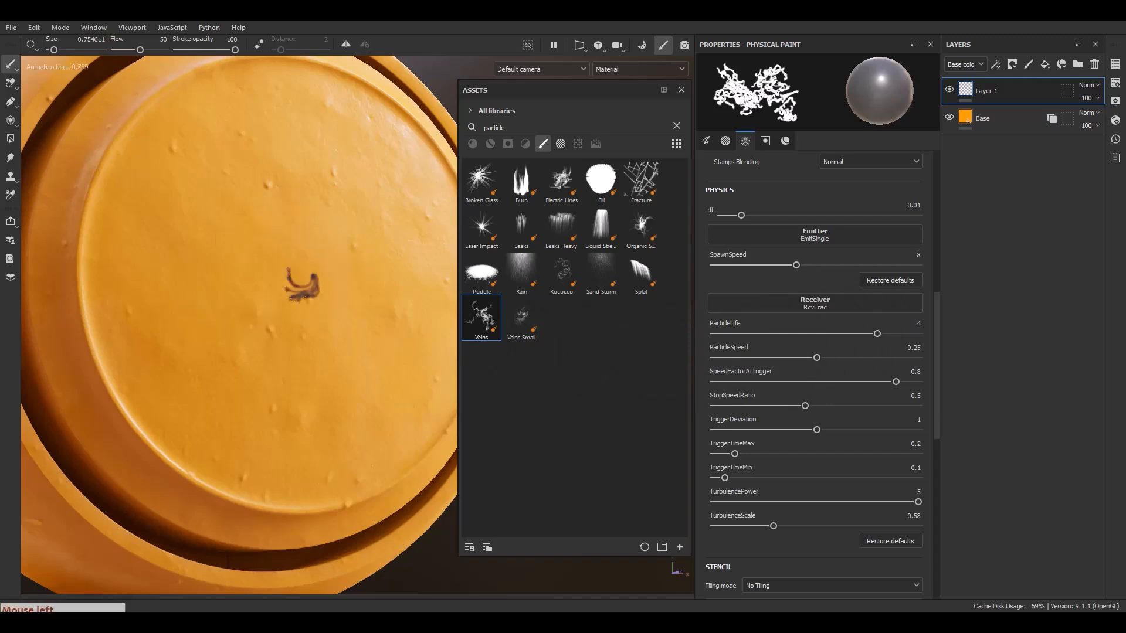
pyautogui.moveTo(295, 279)
pyautogui.mouseDown()
pyautogui.moveTo(242, 189)
pyautogui.moveTo(263, 162)
pyautogui.moveTo(257, 196)
pyautogui.mouseUp()
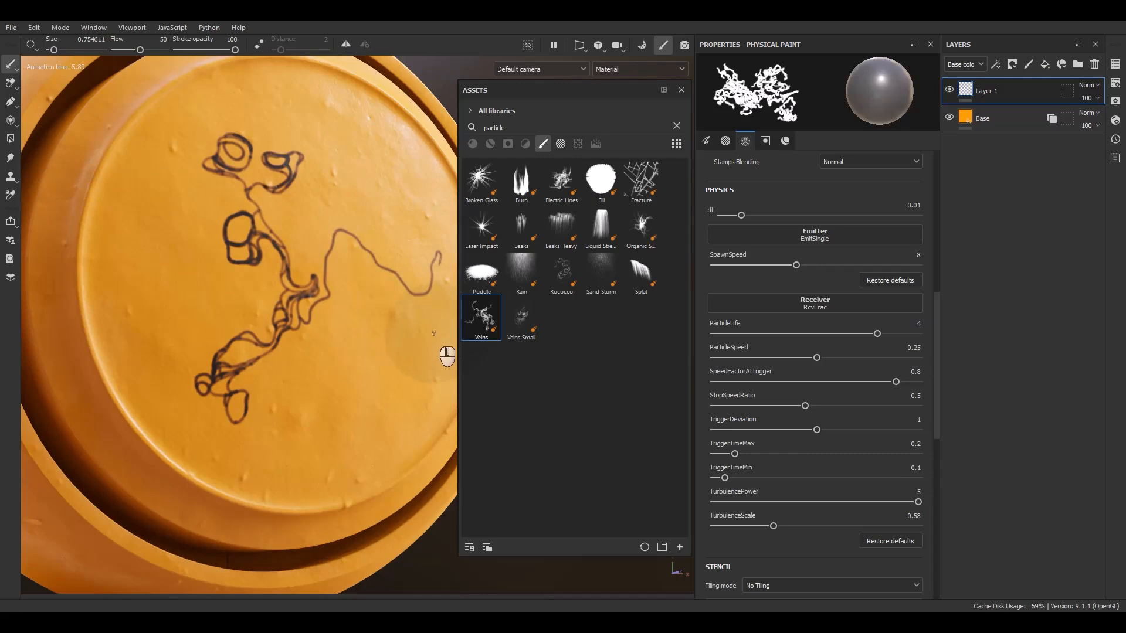
# Set the Veins brush's ParticleLife to 0.81 and paint short-lived strokes on the lower part of the front disc
pyautogui.click(748, 333)
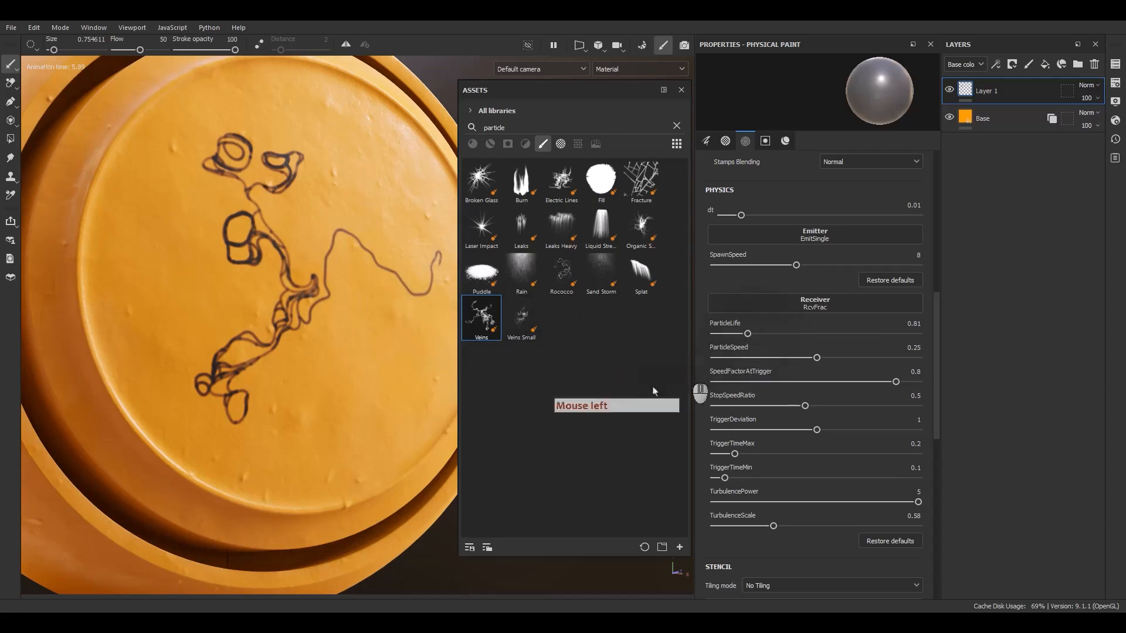
pyautogui.click(300, 520)
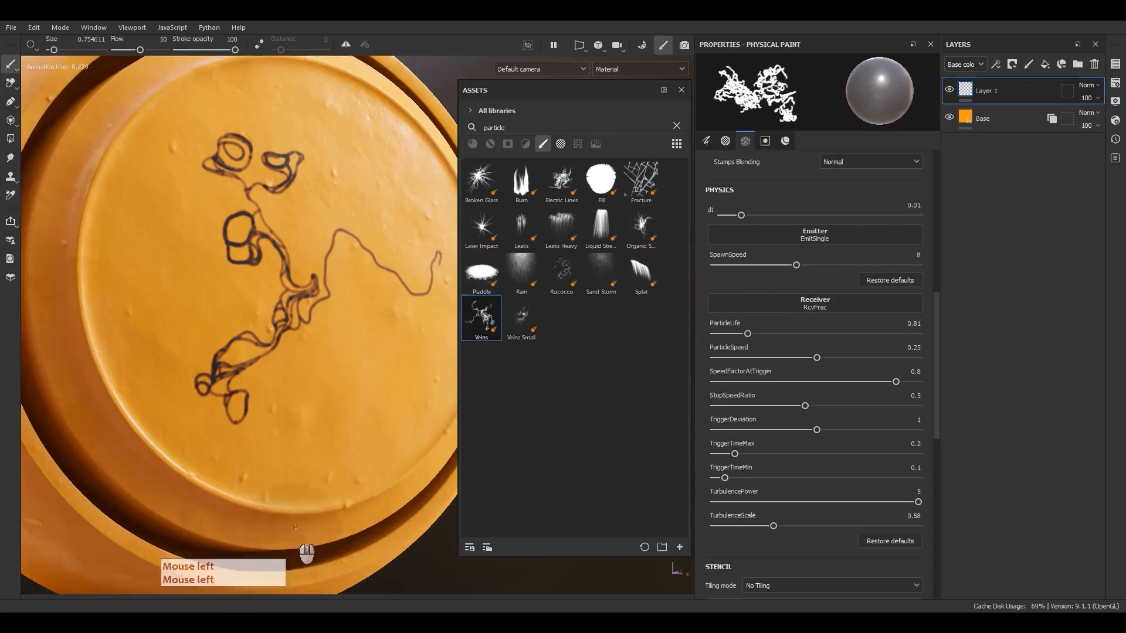
pyautogui.click(350, 401)
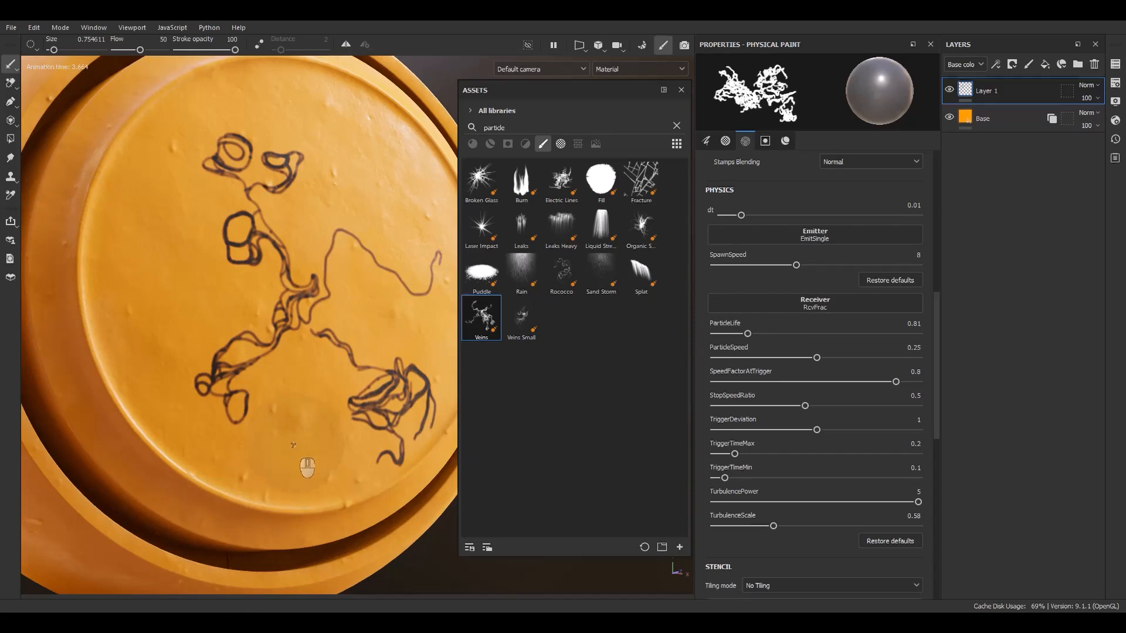
# Raise the Veins brush's ParticleLife to 5 and paint long-running veins across the front disc
pyautogui.click(895, 334)
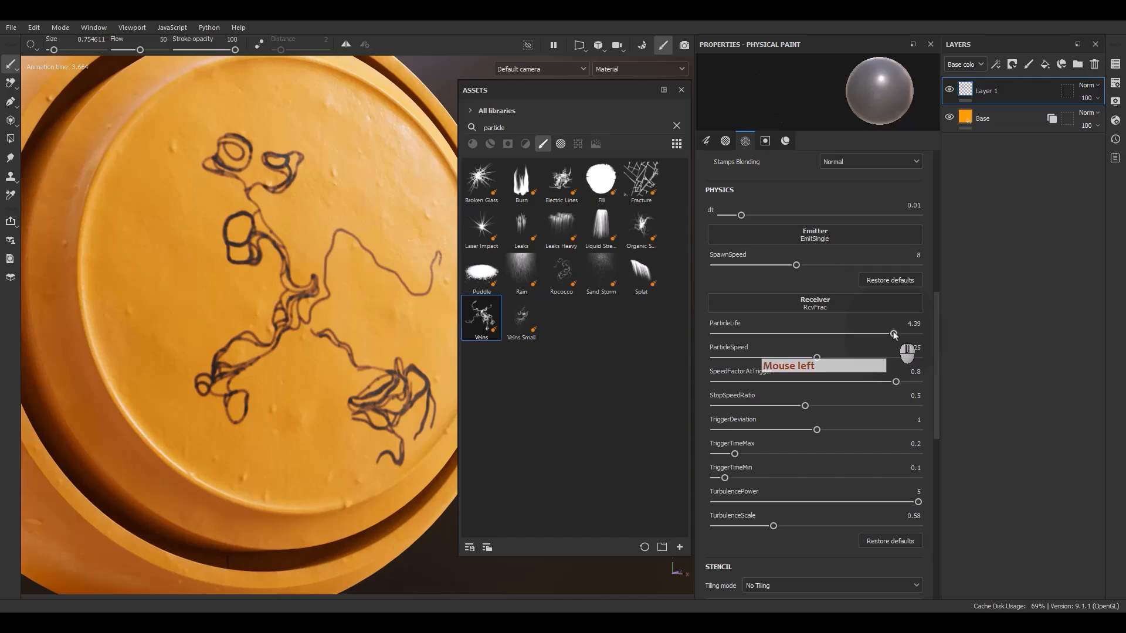
pyautogui.click(903, 336)
pyautogui.click(919, 334)
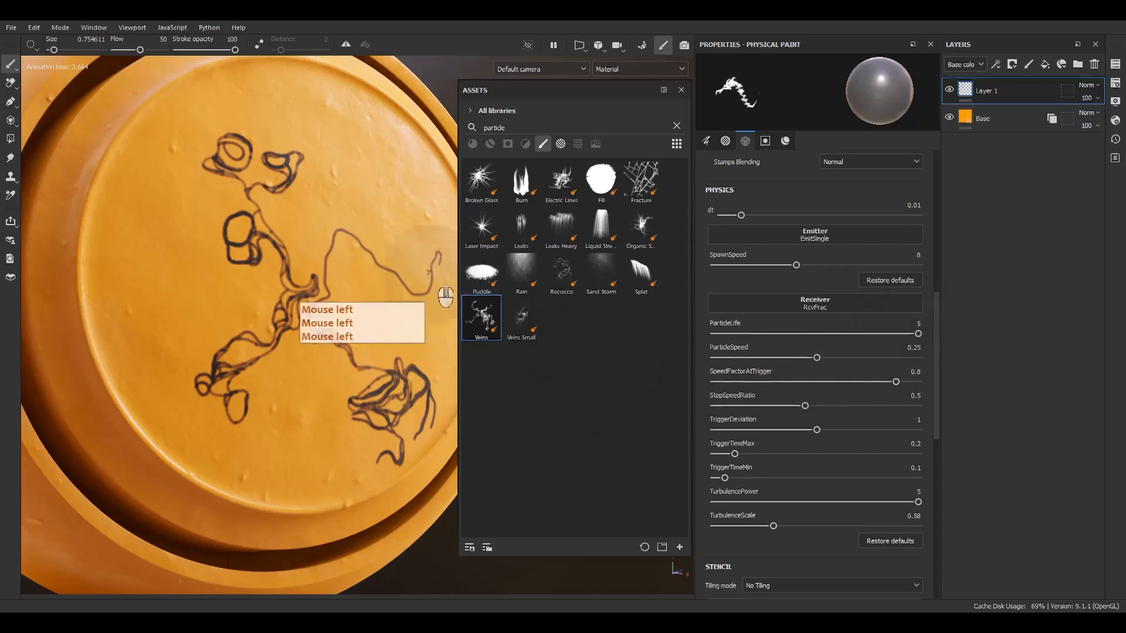
pyautogui.click(367, 193)
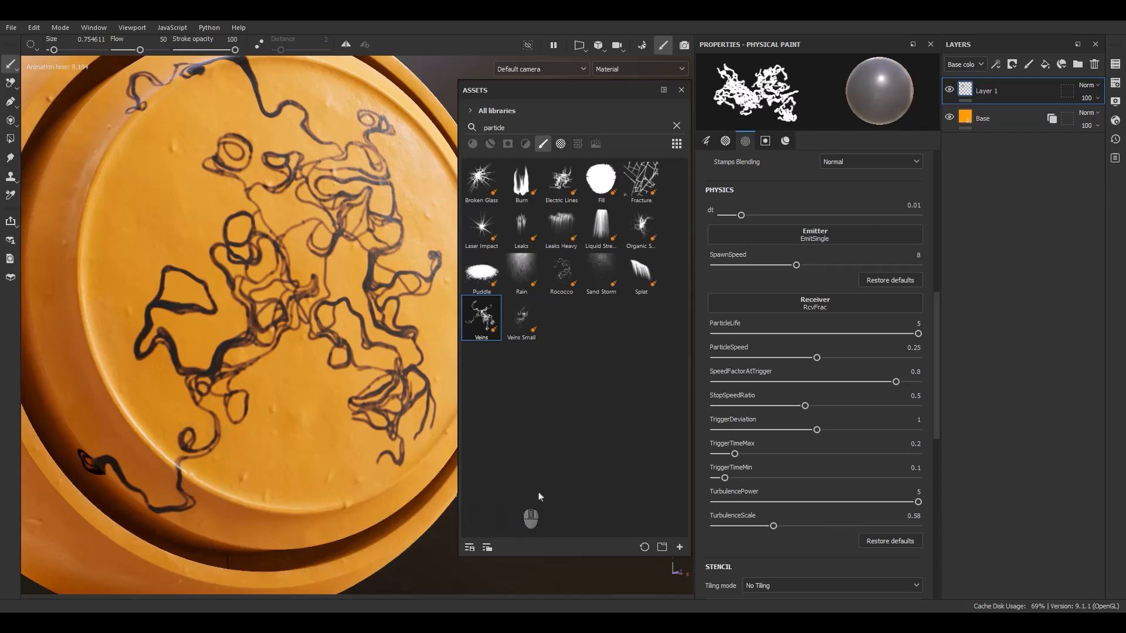
# Paint Veins strokes on the front disc with ParticleSpeed at 0.03 and again at 0.5, and inspect the spread
pyautogui.moveTo(717, 357); pyautogui.dragTo(727, 355)
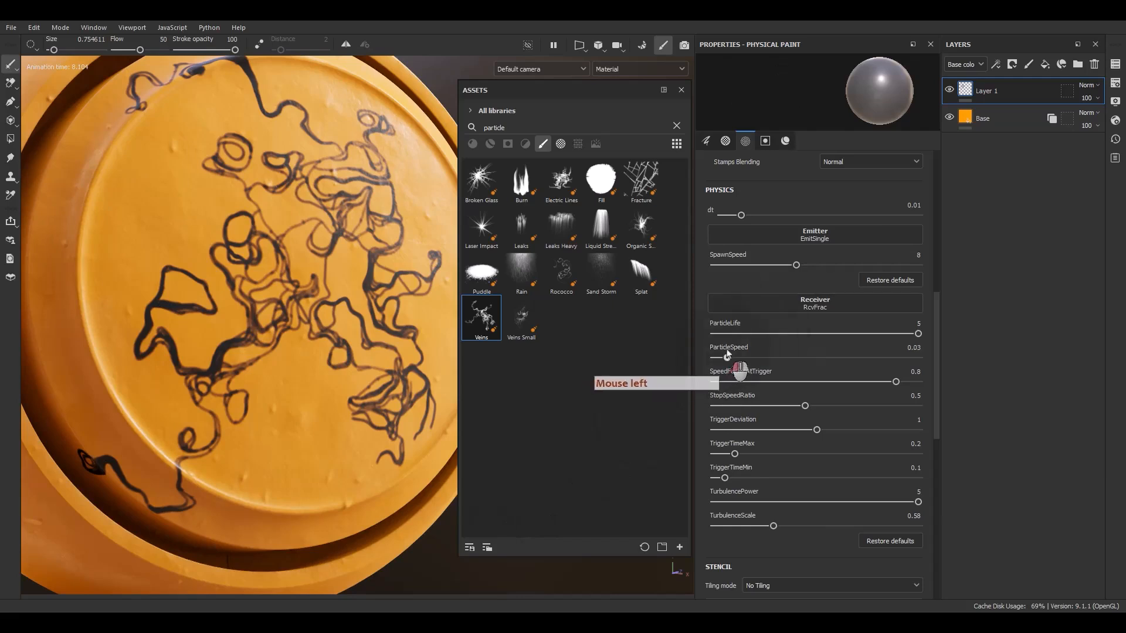
pyautogui.moveTo(189, 164); pyautogui.dragTo(150, 259)
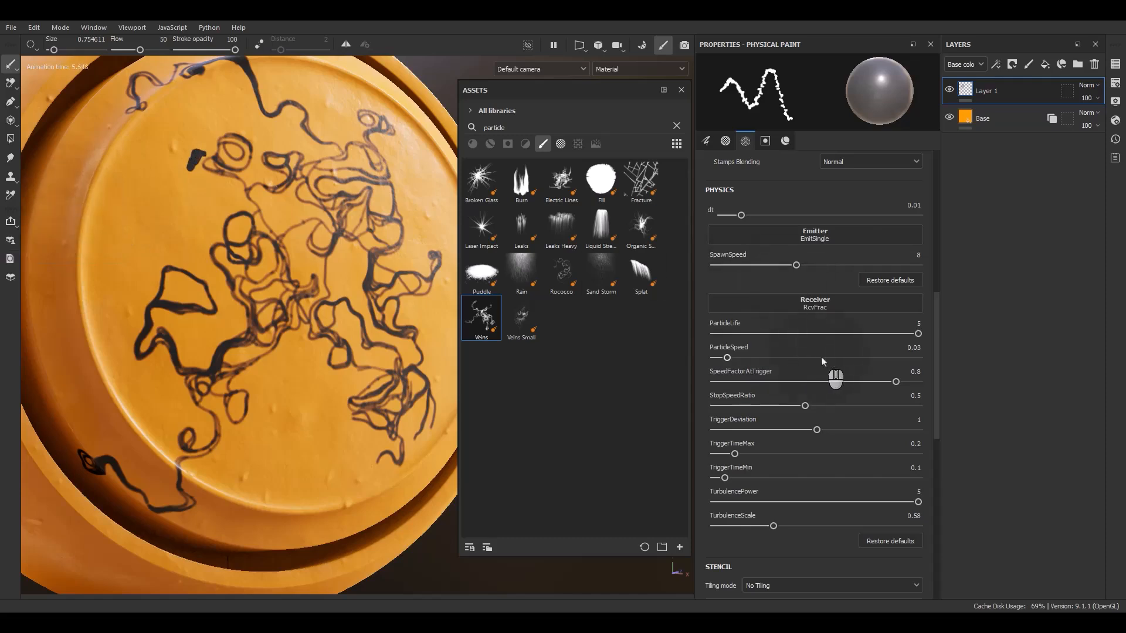
pyautogui.moveTo(850, 357); pyautogui.dragTo(934, 360)
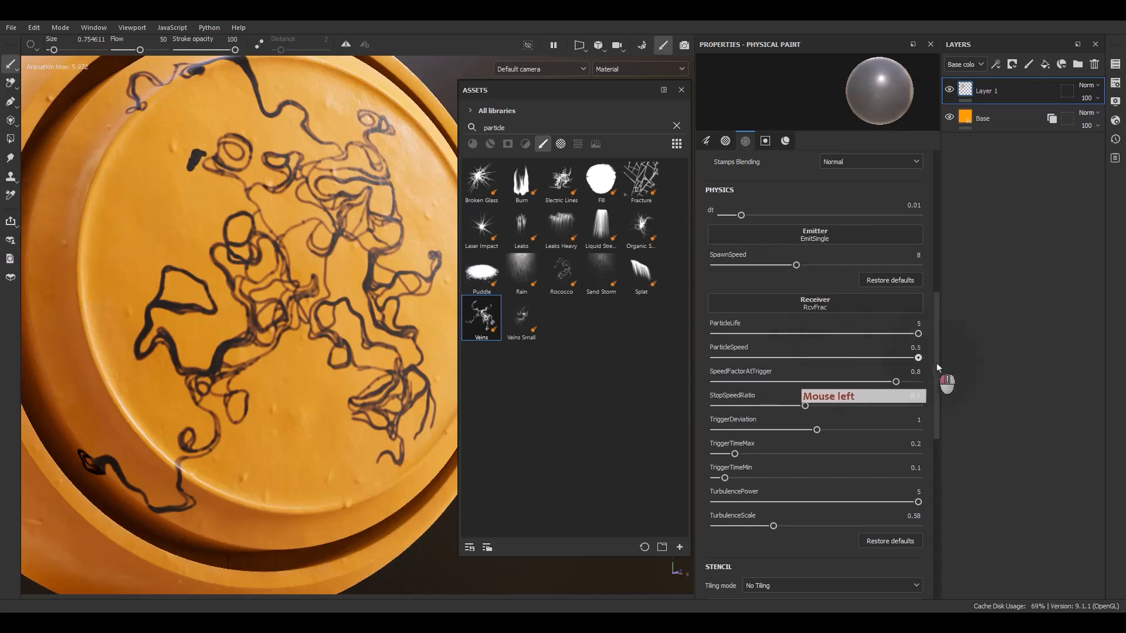
pyautogui.click(171, 187)
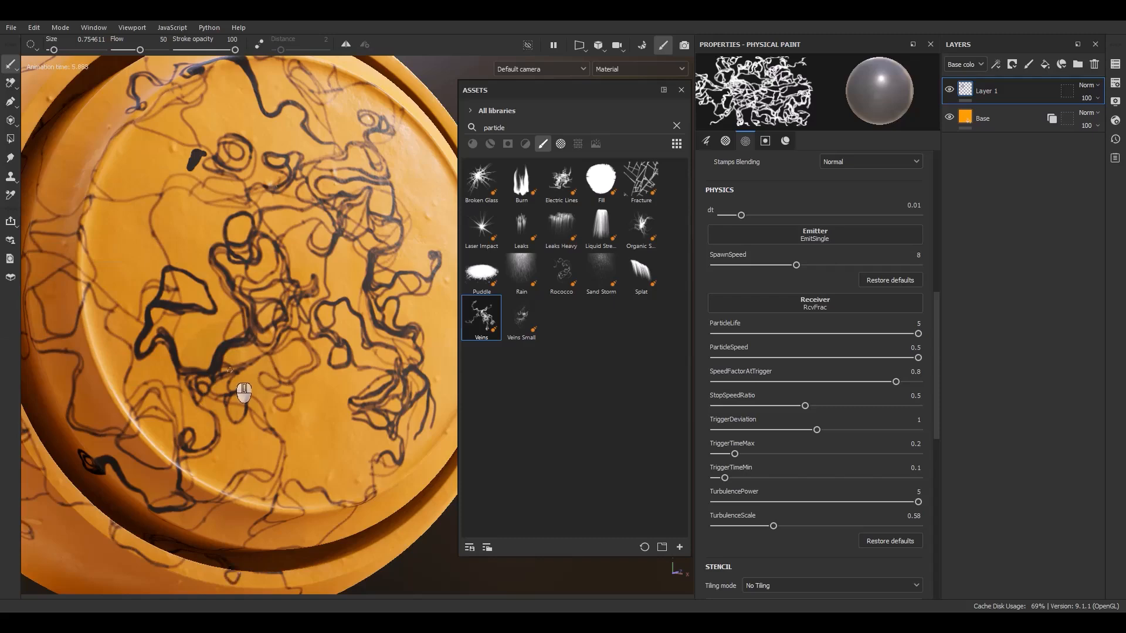
pyautogui.keyDown('alt'); pyautogui.moveTo(230, 370); pyautogui.dragTo(242, 339); pyautogui.keyUp('alt')
pyautogui.keyDown('alt'); pyautogui.moveTo(242, 339); pyautogui.dragTo(171, 346, button='middle'); pyautogui.keyUp('alt')
pyautogui.keyDown('alt'); pyautogui.moveTo(170, 346); pyautogui.dragTo(317, 334); pyautogui.keyUp('alt')
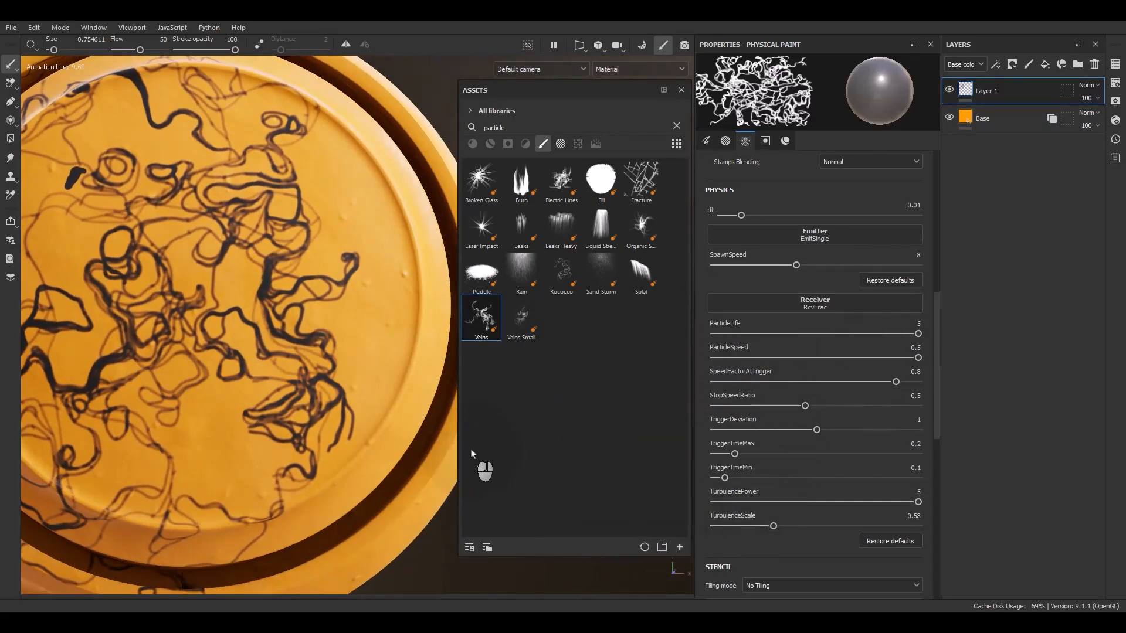
# Erase the painted veins from the front disc with an eraser of size 90.82, hardness 0.075 and flow 100
pyautogui.click(522, 244)
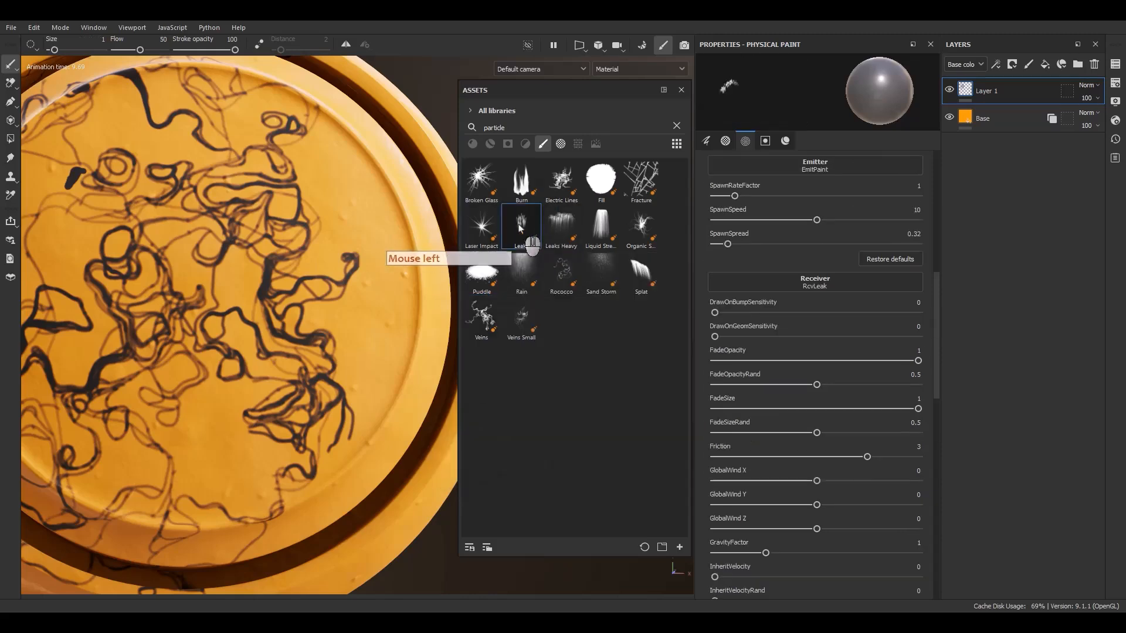
pyautogui.scroll(-3, 113, 321)
pyautogui.keyDown('alt'); pyautogui.moveTo(114, 322); pyautogui.dragTo(211, 270, button='middle'); pyautogui.keyUp('alt')
pyautogui.press('2')
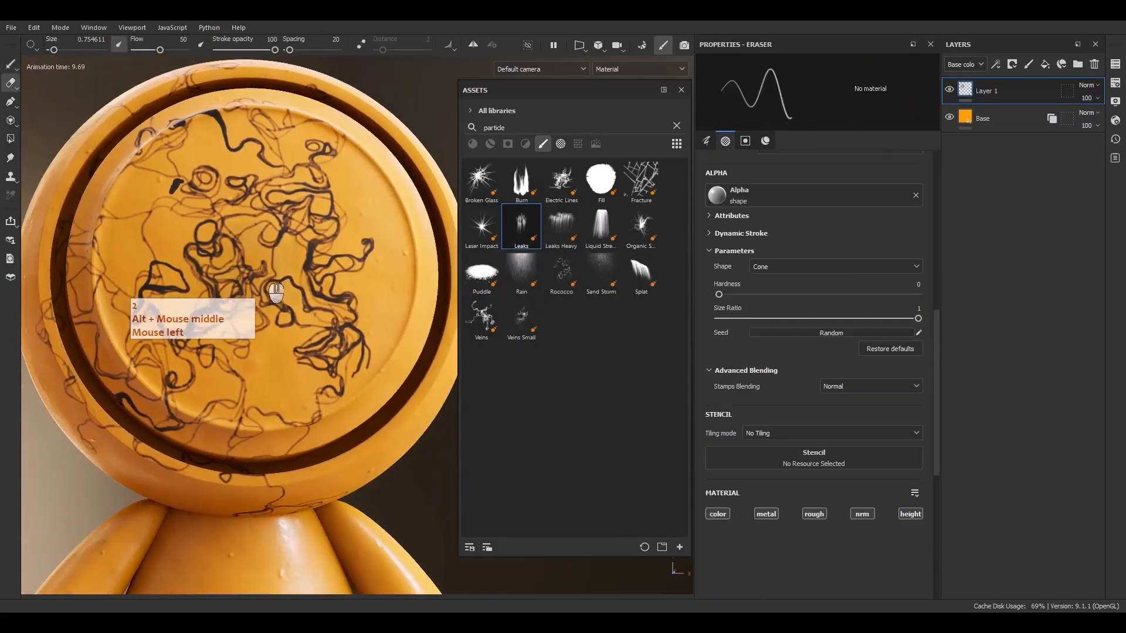
pyautogui.moveTo(236, 269)
pyautogui.keyDown('ctrl'); pyautogui.mouseDown(button='right')
pyautogui.moveTo(254, 259)
pyautogui.moveTo(252, 289)
pyautogui.mouseUp(button='right'); pyautogui.keyUp('ctrl')
pyautogui.moveTo(251, 289)
pyautogui.mouseDown()
pyautogui.moveTo(301, 297)
pyautogui.moveTo(385, 394)
pyautogui.moveTo(213, 389)
pyautogui.moveTo(57, 447)
pyautogui.mouseUp()
pyautogui.moveTo(328, 375)
pyautogui.keyDown('ctrl'); pyautogui.mouseDown(button='right')
pyautogui.moveTo(388, 373)
pyautogui.moveTo(225, 407)
pyautogui.mouseUp(button='right'); pyautogui.keyUp('ctrl')
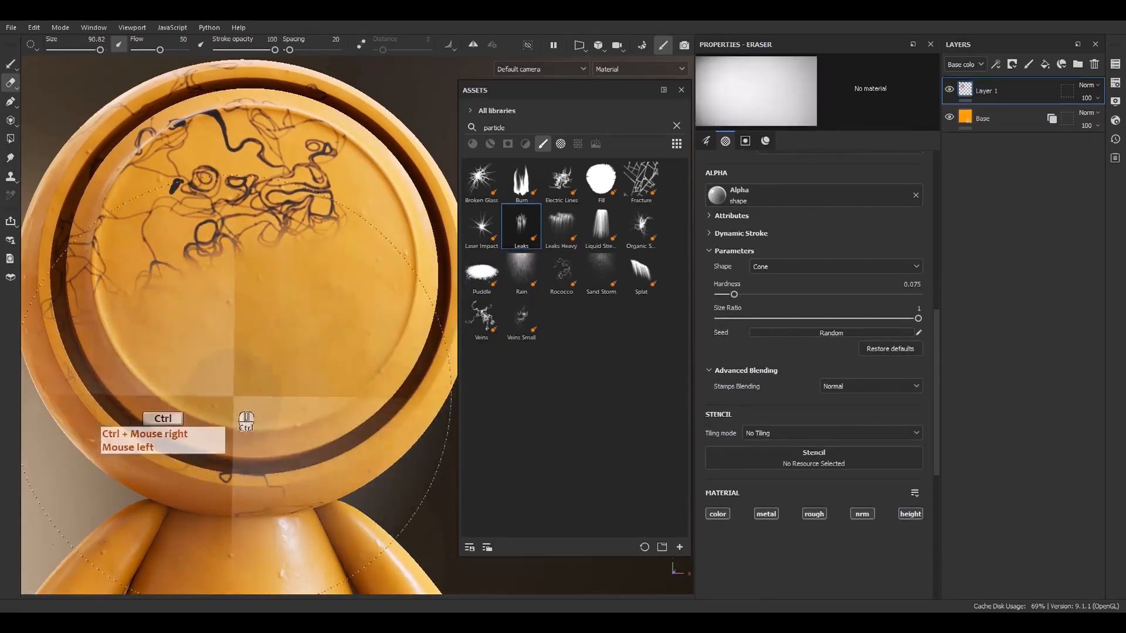
pyautogui.moveTo(161, 50); pyautogui.dragTo(198, 50)
pyautogui.moveTo(293, 315)
pyautogui.mouseDown()
pyautogui.moveTo(311, 416)
pyautogui.moveTo(398, 252)
pyautogui.mouseUp()
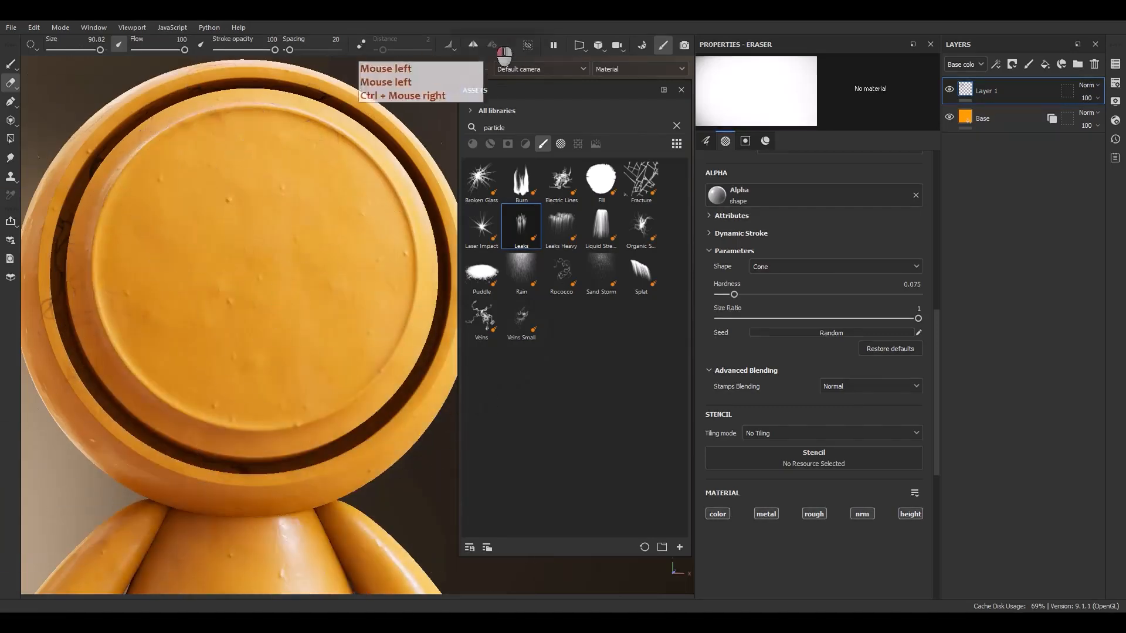
# Erase the leftover vein marks around the outside of the head
pyautogui.moveTo(154, 358)
pyautogui.keyDown('alt'); pyautogui.mouseDown(button='middle')
pyautogui.moveTo(184, 400)
pyautogui.moveTo(134, 434)
pyautogui.mouseUp(button='middle'); pyautogui.keyUp('alt')
pyautogui.moveTo(135, 434)
pyautogui.keyDown('alt'); pyautogui.mouseDown()
pyautogui.moveTo(284, 498)
pyautogui.moveTo(352, 472)
pyautogui.mouseUp(); pyautogui.keyUp('alt')
pyautogui.keyDown('alt'); pyautogui.moveTo(352, 472); pyautogui.dragTo(256, 229, button='right'); pyautogui.keyUp('alt')
pyautogui.moveTo(174, 413)
pyautogui.mouseDown()
pyautogui.moveTo(64, 441)
pyautogui.moveTo(88, 376)
pyautogui.mouseUp()
pyautogui.keyDown('alt'); pyautogui.moveTo(88, 376); pyautogui.dragTo(316, 563, button='right'); pyautogui.keyUp('alt')
# Return to painting on the front disc with the Leaks particle brush
pyautogui.press('1')
pyautogui.keyDown('alt'); pyautogui.moveTo(305, 458); pyautogui.dragTo(294, 371, button='middle'); pyautogui.keyUp('alt')
pyautogui.keyDown('alt'); pyautogui.moveTo(294, 371); pyautogui.dragTo(286, 297); pyautogui.keyUp('alt')
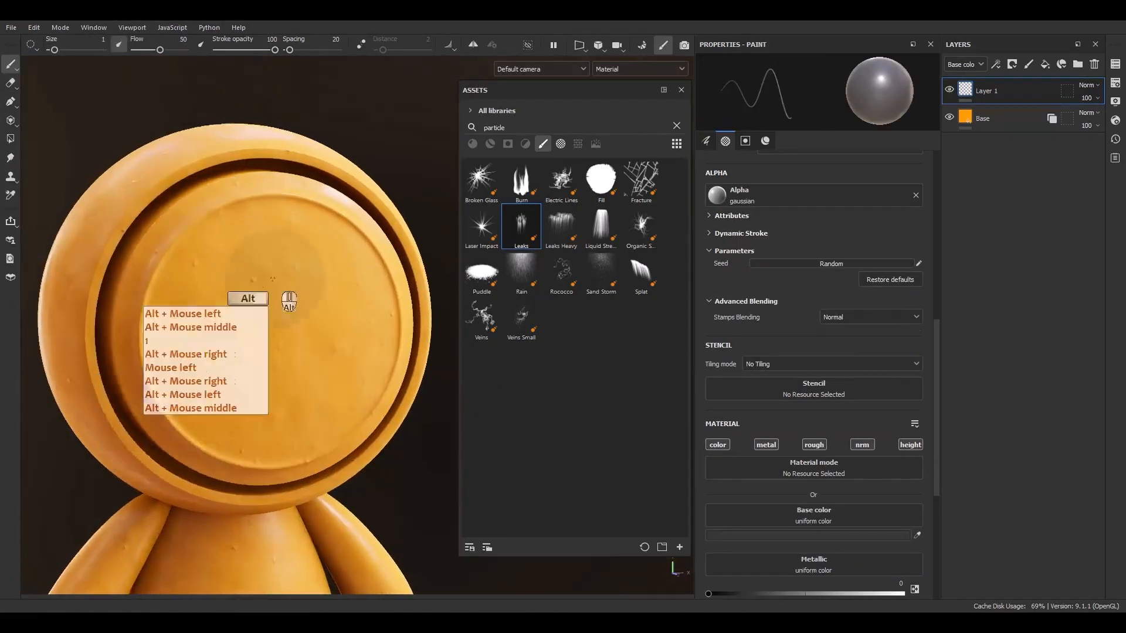
pyautogui.keyDown('alt'); pyautogui.moveTo(287, 297); pyautogui.dragTo(399, 475, button='right'); pyautogui.keyUp('alt')
pyautogui.keyDown('alt'); pyautogui.moveTo(359, 432); pyautogui.dragTo(352, 425, button='middle'); pyautogui.keyUp('alt')
pyautogui.keyDown('alt'); pyautogui.moveTo(352, 425); pyautogui.dragTo(355, 397); pyautogui.keyUp('alt')
pyautogui.doubleClick(510, 233)
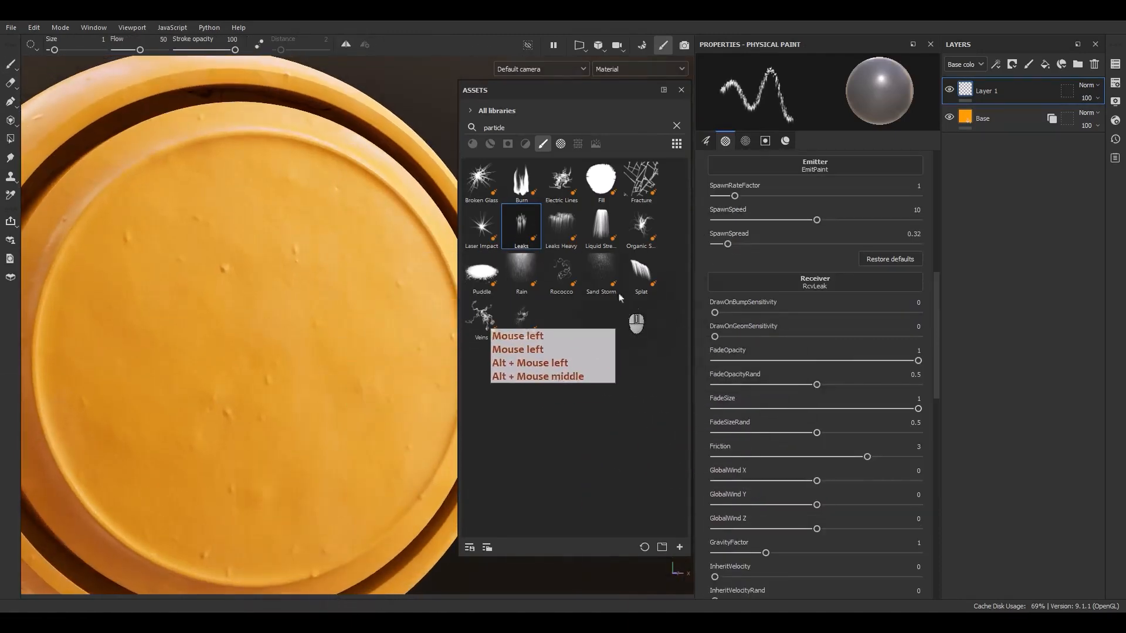
# Set the Leaks brush's ParticleLife to 0.04 and paint a stroke across the upper part of the front disc
pyautogui.scroll(-5, 750, 510)
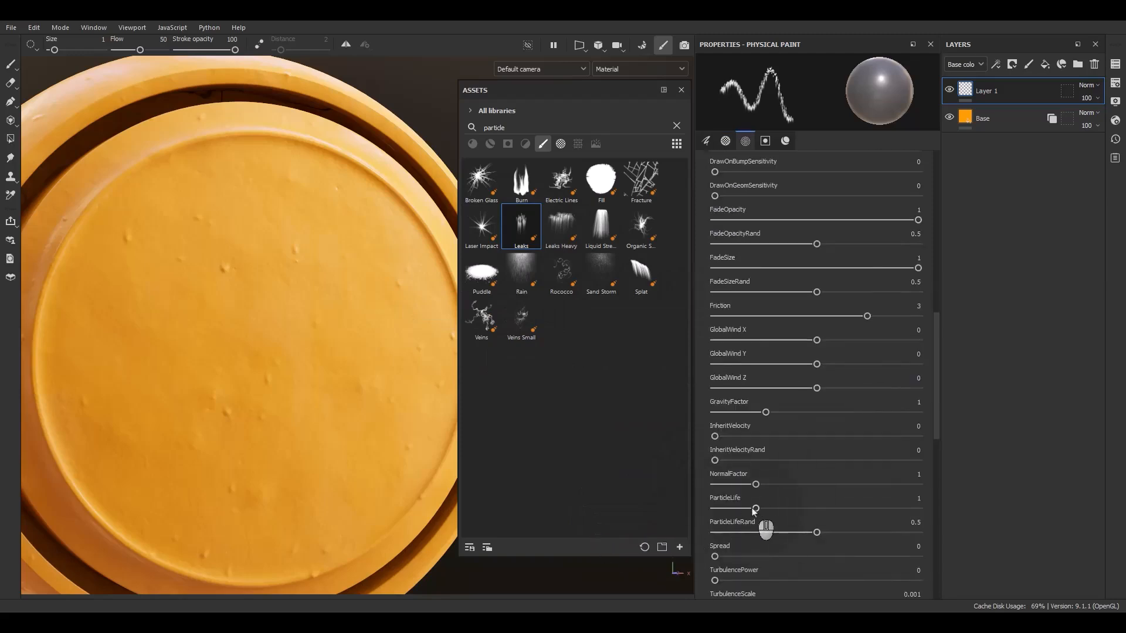
pyautogui.moveTo(755, 511); pyautogui.dragTo(717, 508)
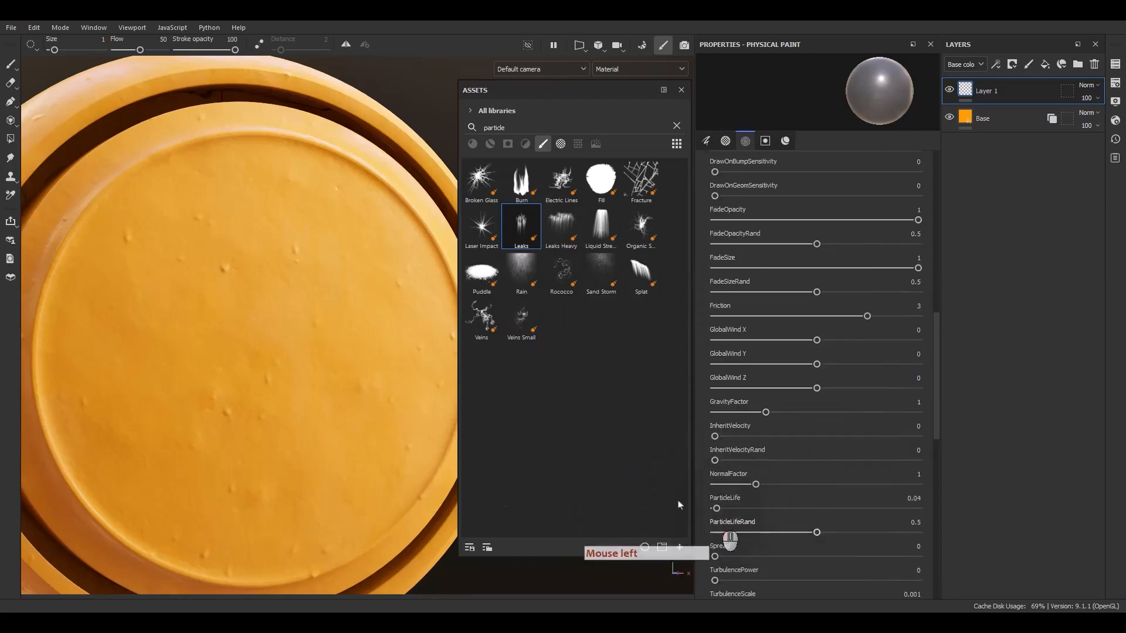
pyautogui.moveTo(264, 156)
pyautogui.mouseDown()
pyautogui.moveTo(308, 170)
pyautogui.moveTo(222, 189)
pyautogui.moveTo(252, 210)
pyautogui.moveTo(332, 222)
pyautogui.moveTo(317, 224)
pyautogui.mouseUp()
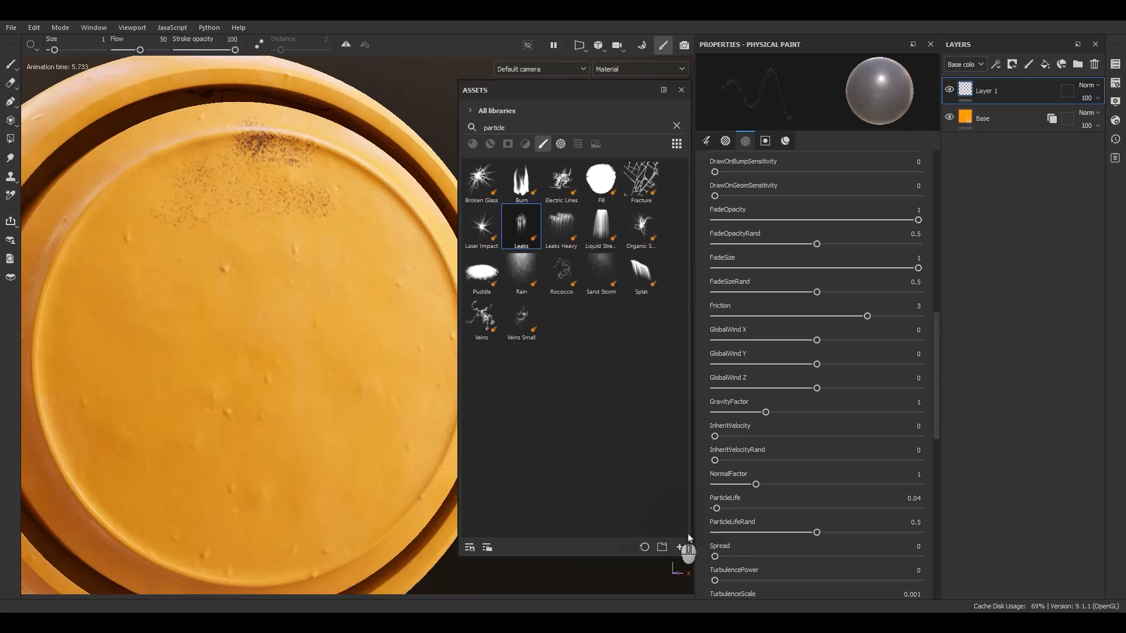
# Set the Leaks brush's ParticleLife to 5, paint long drips from the upper part of the front disc, and inspect them
pyautogui.moveTo(734, 510); pyautogui.dragTo(944, 508)
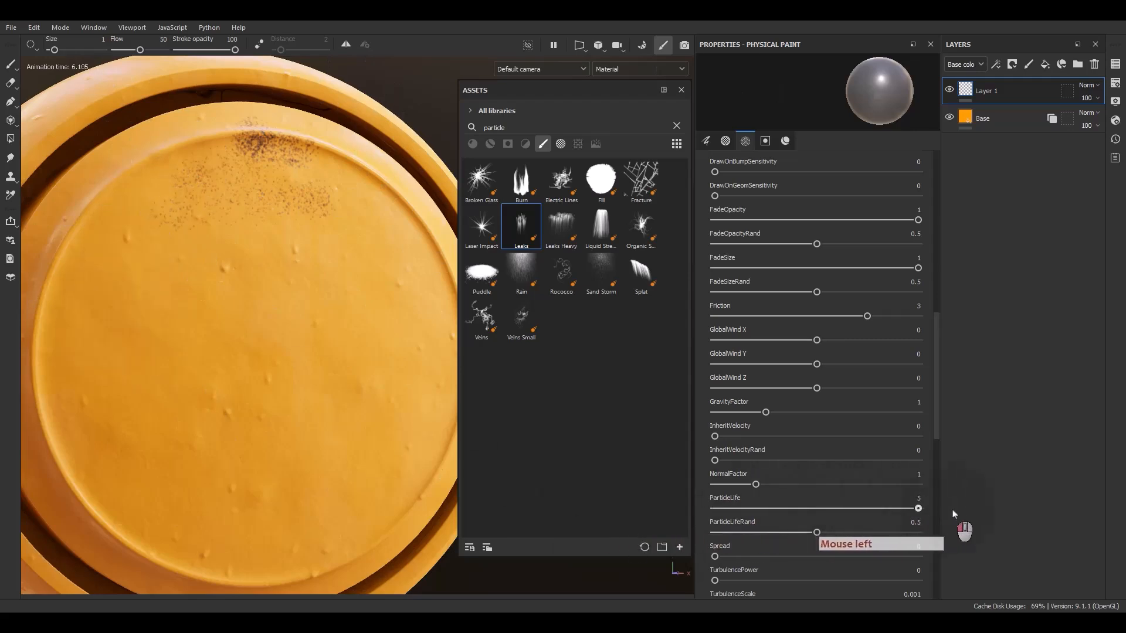
pyautogui.click(113, 272)
pyautogui.moveTo(127, 293)
pyautogui.mouseDown()
pyautogui.moveTo(211, 216)
pyautogui.moveTo(263, 209)
pyautogui.mouseUp()
pyautogui.moveTo(252, 168)
pyautogui.mouseDown()
pyautogui.moveTo(382, 159)
pyautogui.moveTo(402, 174)
pyautogui.moveTo(321, 160)
pyautogui.moveTo(123, 193)
pyautogui.mouseUp()
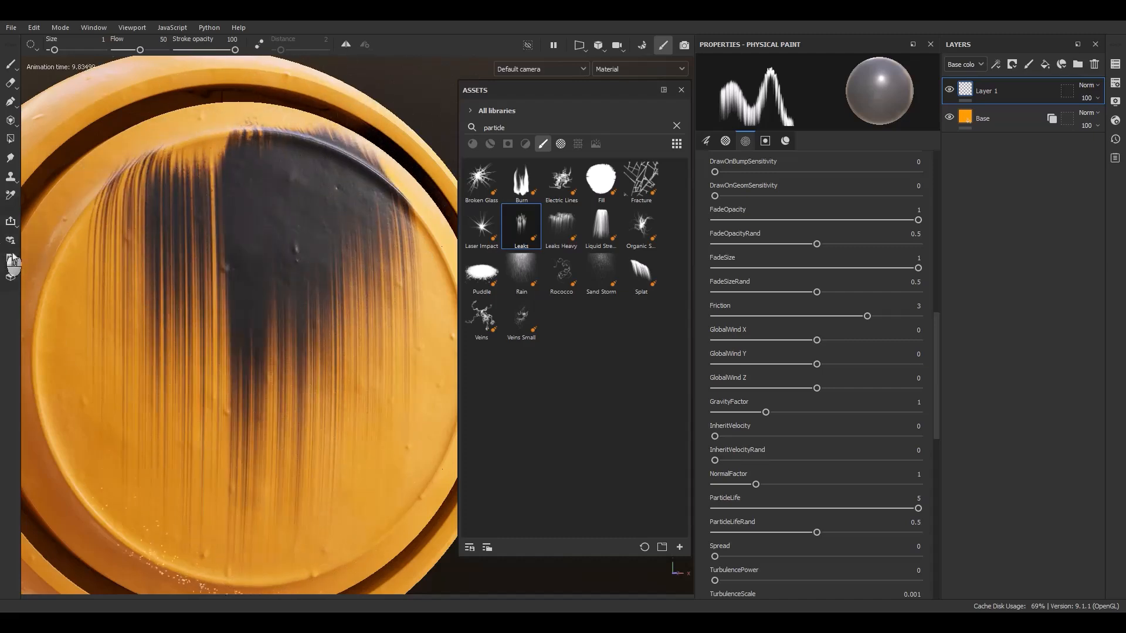
pyautogui.scroll(-3, 191, 339)
pyautogui.keyDown('alt'); pyautogui.moveTo(195, 340); pyautogui.dragTo(256, 344); pyautogui.keyUp('alt')
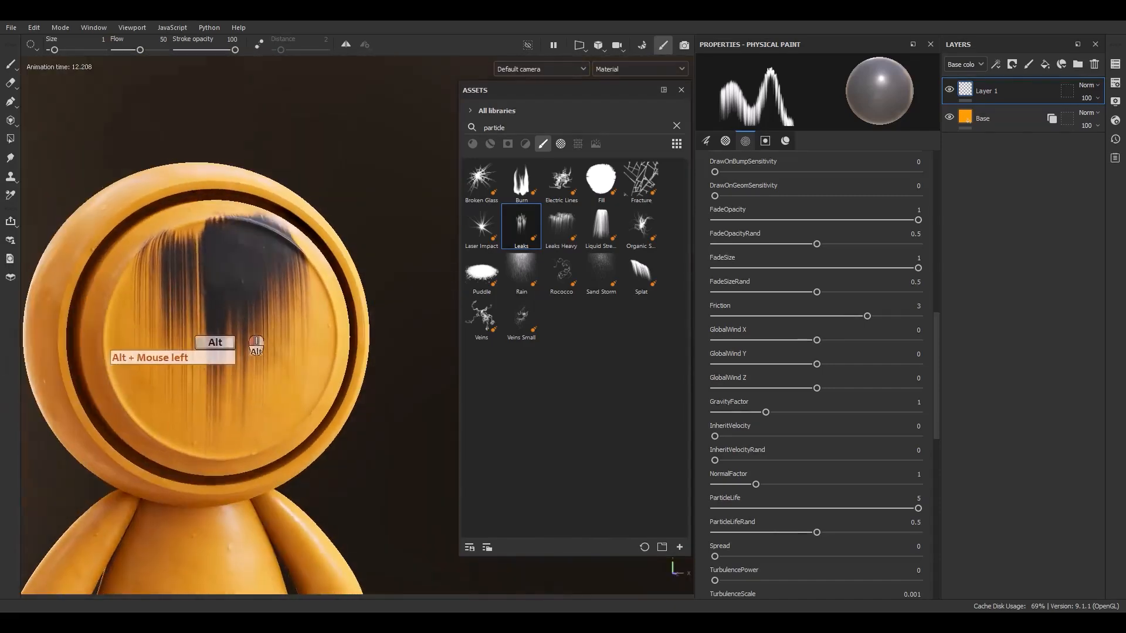
pyautogui.keyDown('alt'); pyautogui.moveTo(256, 344); pyautogui.dragTo(516, 460, button='right'); pyautogui.keyUp('alt')
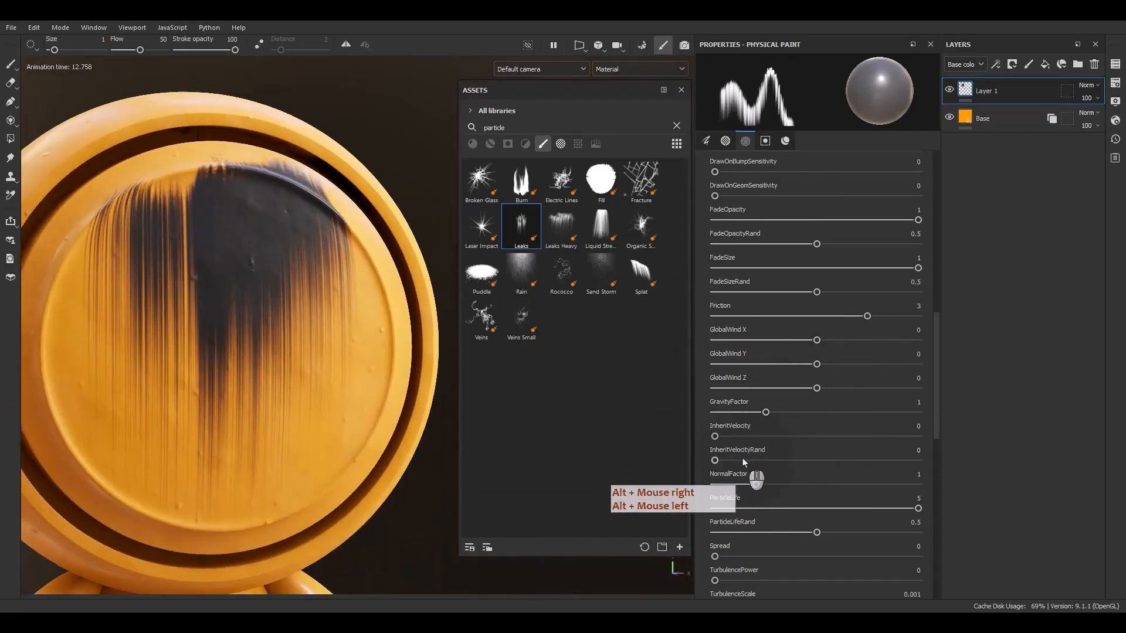
pyautogui.scroll(3, 782, 466)
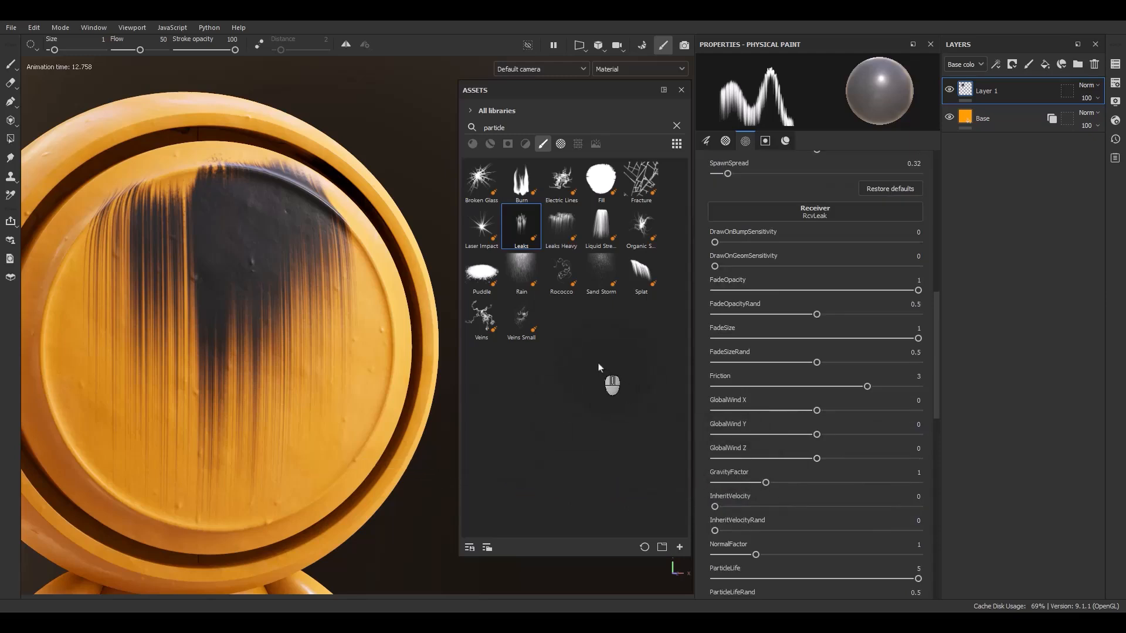
# Erase across the Leaks paint on the front disc using the physical eraser with the Burn particle brush
pyautogui.moveTo(602, 267)
pyautogui.scroll(-1, 730, 538)
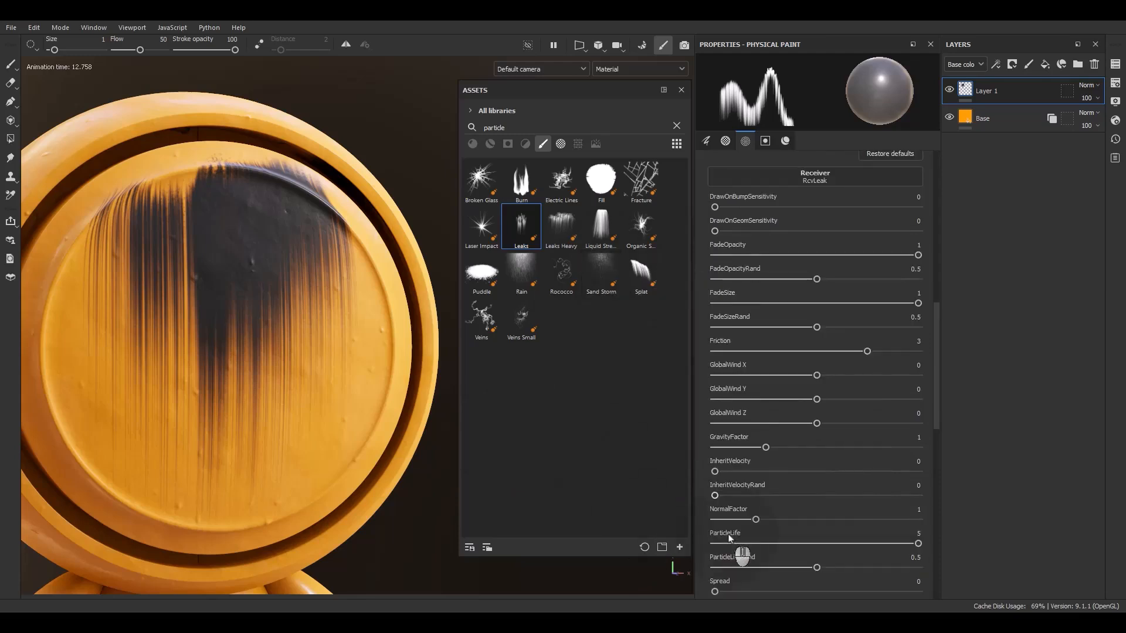
pyautogui.scroll(-2, 730, 539)
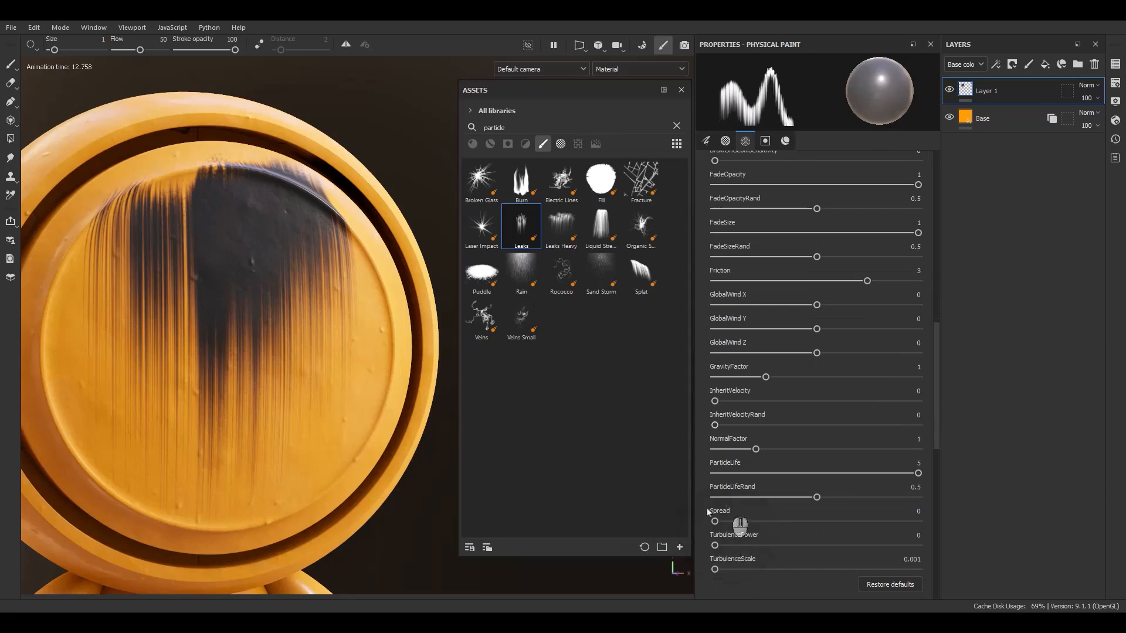
pyautogui.click(7, 68)
pyautogui.moveTo(8, 79); pyautogui.dragTo(61, 98)
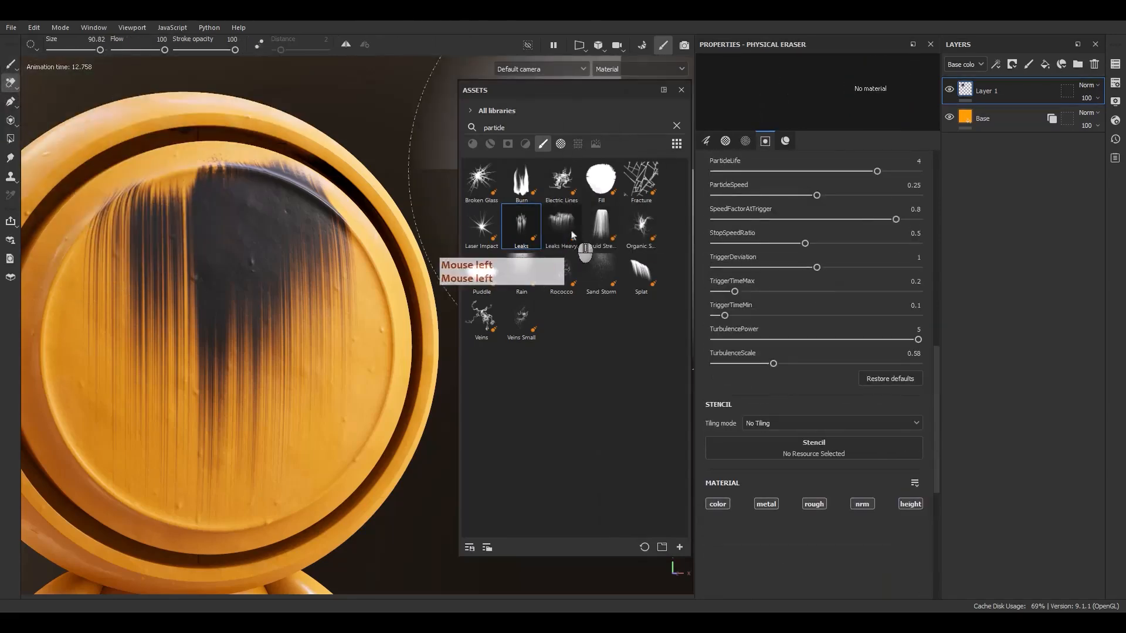
pyautogui.click(531, 212)
pyautogui.click(530, 202)
pyautogui.moveTo(224, 426)
pyautogui.mouseDown()
pyautogui.moveTo(200, 413)
pyautogui.moveTo(207, 452)
pyautogui.moveTo(279, 471)
pyautogui.moveTo(240, 422)
pyautogui.moveTo(161, 374)
pyautogui.moveTo(174, 321)
pyautogui.moveTo(268, 298)
pyautogui.moveTo(245, 219)
pyautogui.moveTo(77, 372)
pyautogui.mouseUp()
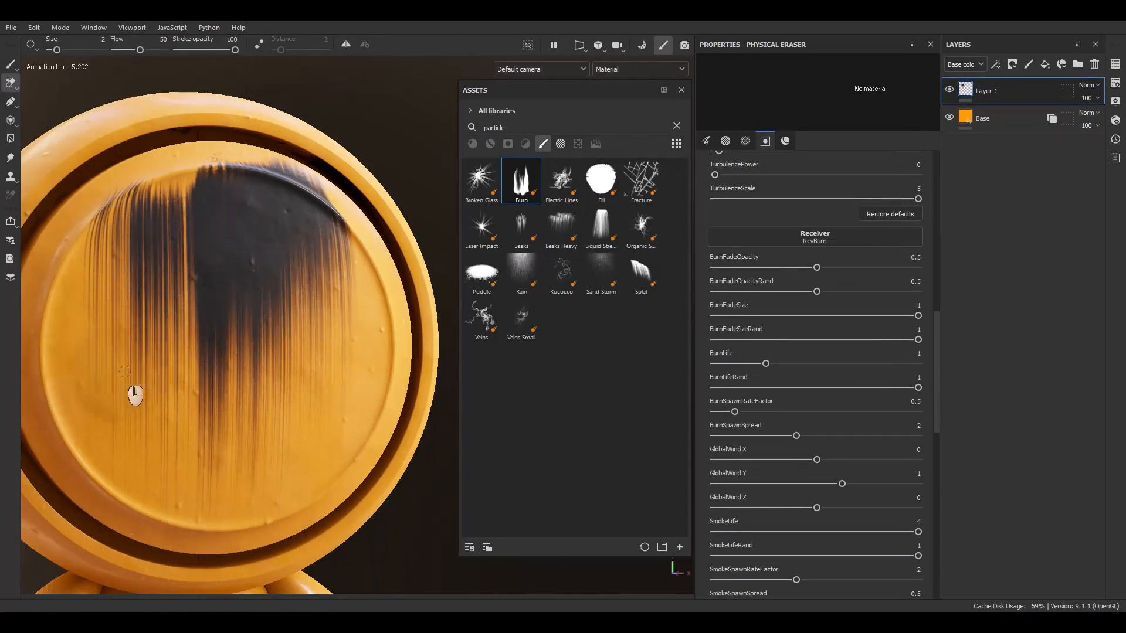
# Erase the Leaks paint from the front disc with the Laser Impact particle eraser, enlarging its size to 21.15
pyautogui.click(481, 228)
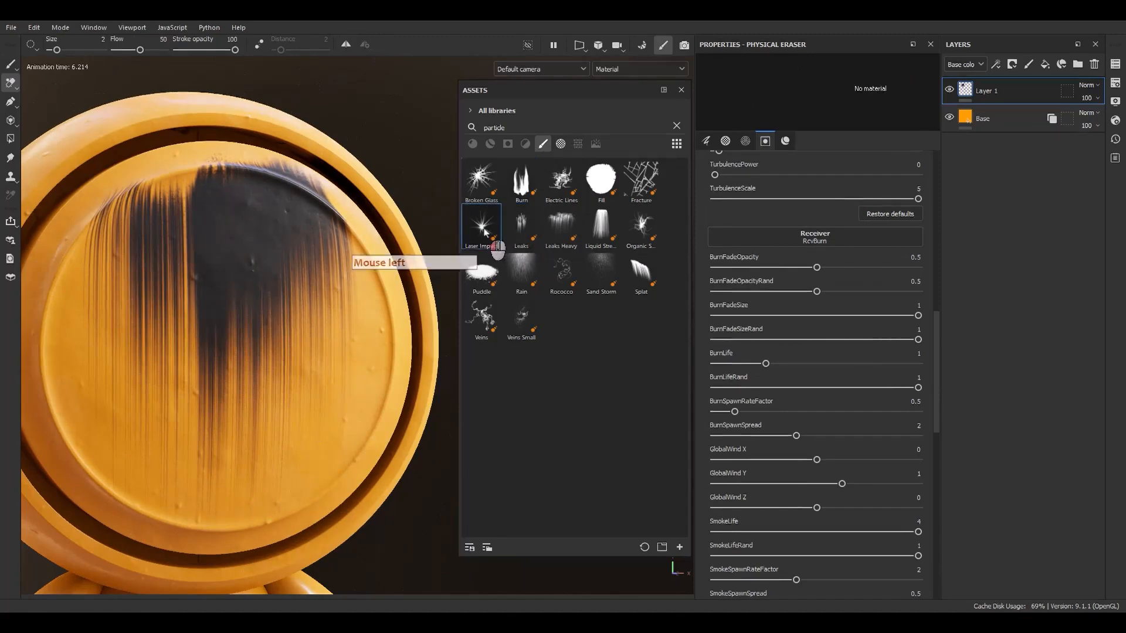
pyautogui.moveTo(176, 359)
pyautogui.mouseDown()
pyautogui.moveTo(232, 284)
pyautogui.moveTo(303, 247)
pyautogui.moveTo(322, 280)
pyautogui.moveTo(264, 319)
pyautogui.moveTo(221, 304)
pyautogui.moveTo(201, 345)
pyautogui.moveTo(131, 402)
pyautogui.moveTo(117, 399)
pyautogui.mouseUp()
pyautogui.moveTo(303, 285)
pyautogui.mouseDown()
pyautogui.moveTo(206, 344)
pyautogui.moveTo(276, 378)
pyautogui.moveTo(305, 325)
pyautogui.mouseUp()
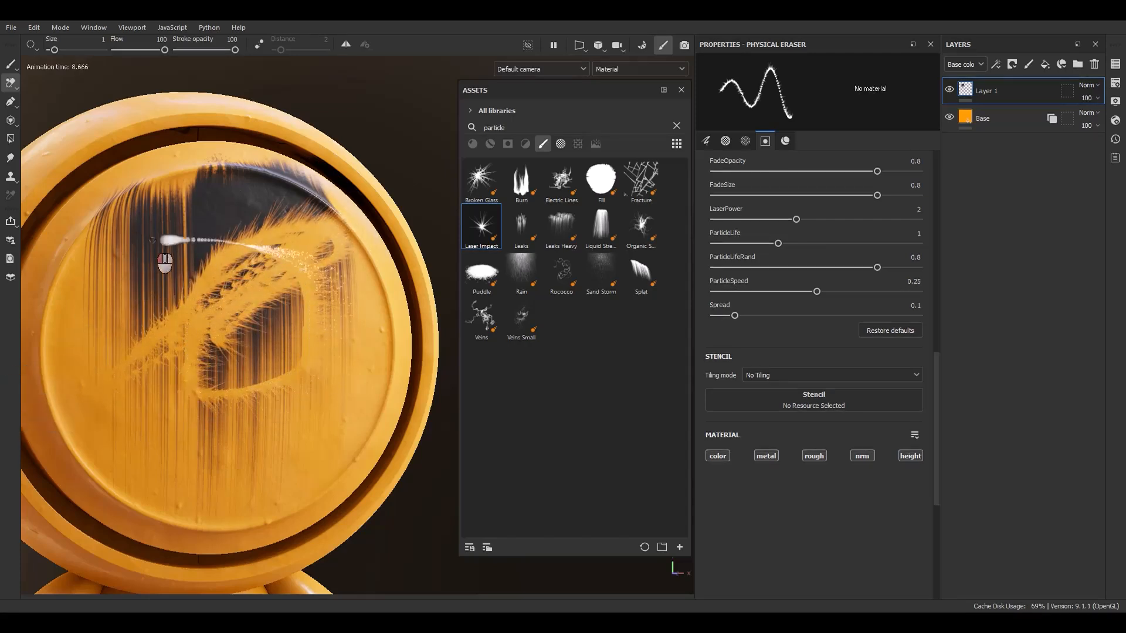
pyautogui.keyDown('ctrl'); pyautogui.moveTo(148, 281); pyautogui.dragTo(311, 245, button='right'); pyautogui.keyUp('ctrl')
pyautogui.moveTo(107, 304)
pyautogui.mouseDown()
pyautogui.moveTo(210, 228)
pyautogui.moveTo(244, 393)
pyautogui.moveTo(361, 383)
pyautogui.moveTo(97, 445)
pyautogui.moveTo(266, 337)
pyautogui.moveTo(109, 377)
pyautogui.moveTo(36, 246)
pyautogui.moveTo(49, 321)
pyautogui.moveTo(312, 182)
pyautogui.moveTo(268, 173)
pyautogui.moveTo(369, 214)
pyautogui.moveTo(170, 117)
pyautogui.moveTo(156, 322)
pyautogui.moveTo(232, 479)
pyautogui.moveTo(266, 452)
pyautogui.moveTo(237, 252)
pyautogui.mouseUp()
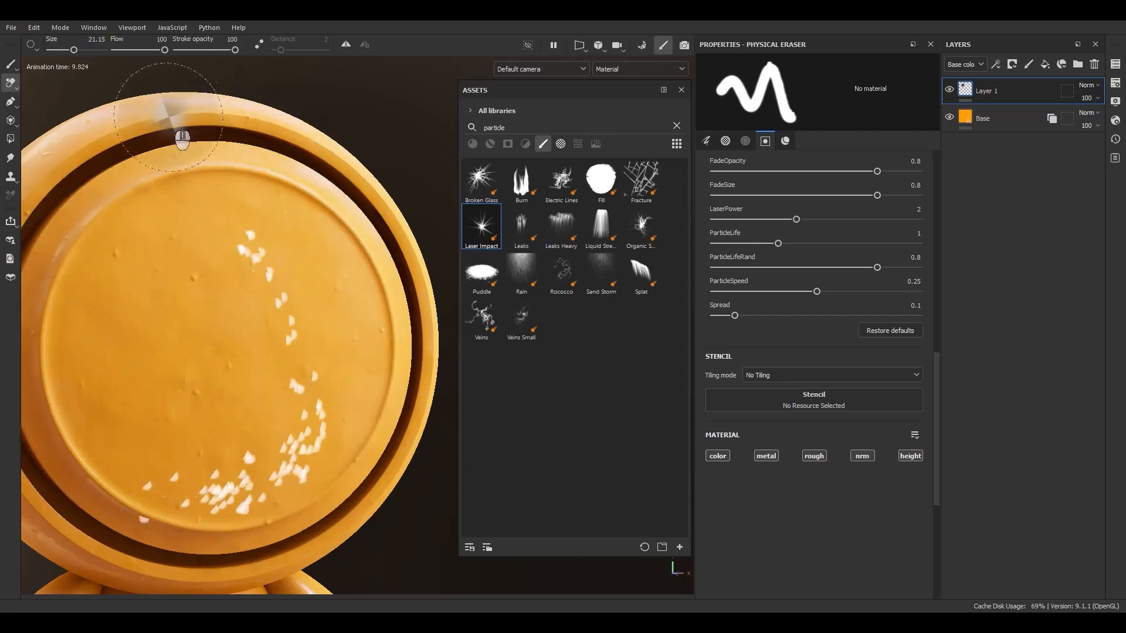
# Return to physical painting and paint rain particles over the head with the Rain brush
pyautogui.hotkey('ctrl', '1')
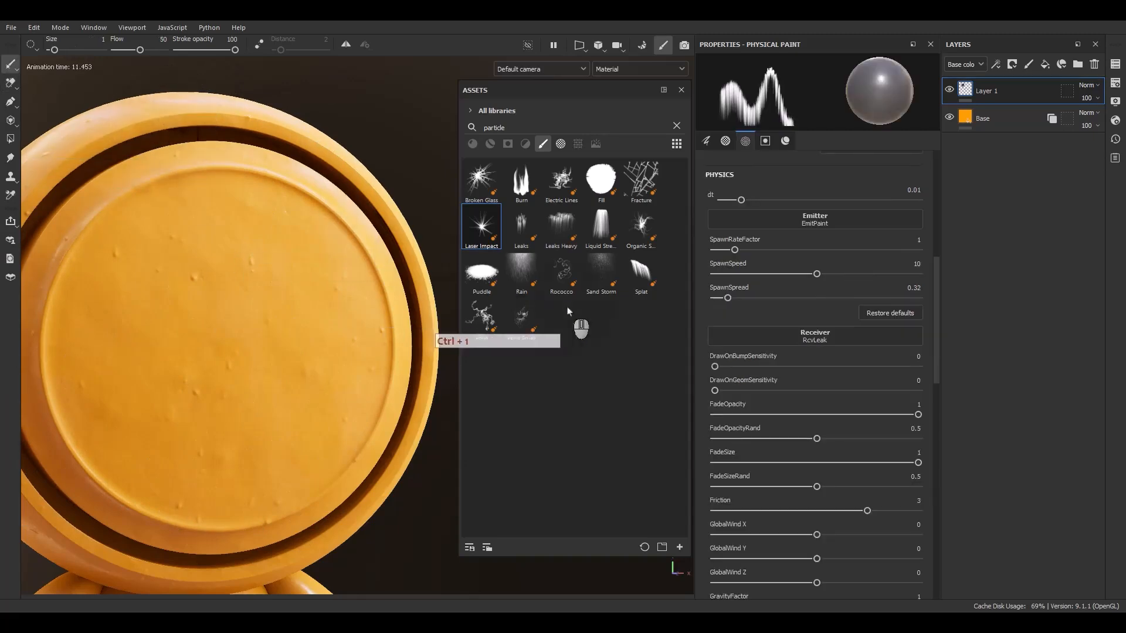
pyautogui.click(521, 279)
pyautogui.scroll(-4, 339, 333)
pyautogui.keyDown('alt'); pyautogui.moveTo(339, 333); pyautogui.dragTo(340, 369); pyautogui.keyUp('alt')
pyautogui.moveTo(288, 340); pyautogui.dragTo(297, 331)
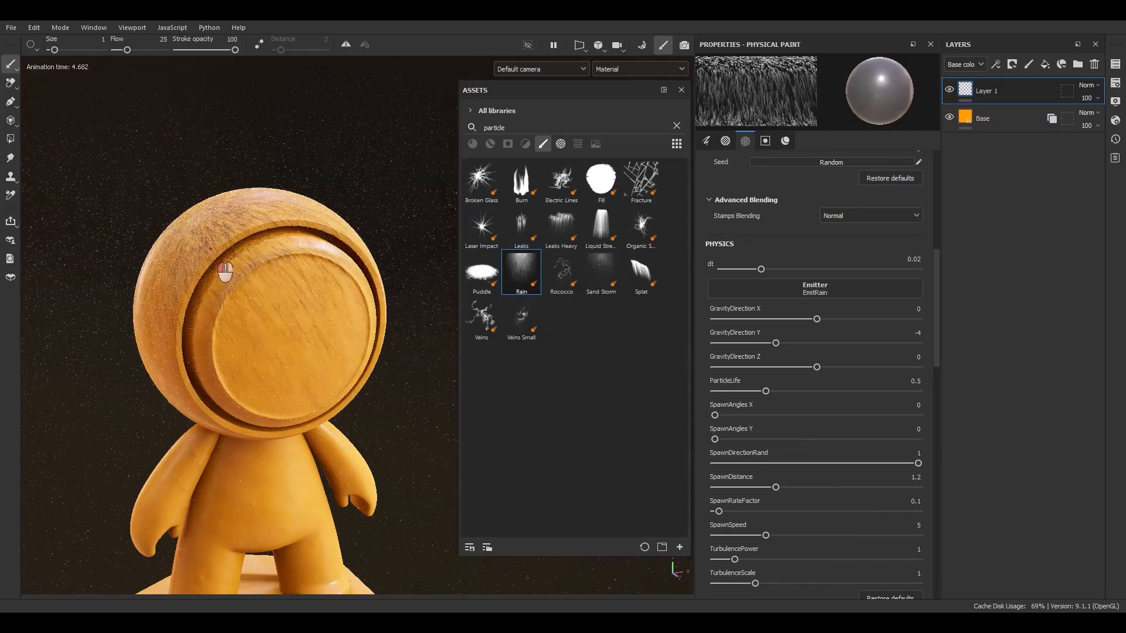
# Examine the rain streaks on the side, top and front disc of the head from several angles
pyautogui.moveTo(279, 332)
pyautogui.keyDown('alt'); pyautogui.mouseDown()
pyautogui.moveTo(221, 291)
pyautogui.moveTo(100, 254)
pyautogui.moveTo(149, 309)
pyautogui.moveTo(410, 357)
pyautogui.moveTo(487, 331)
pyautogui.mouseUp(); pyautogui.keyUp('alt')
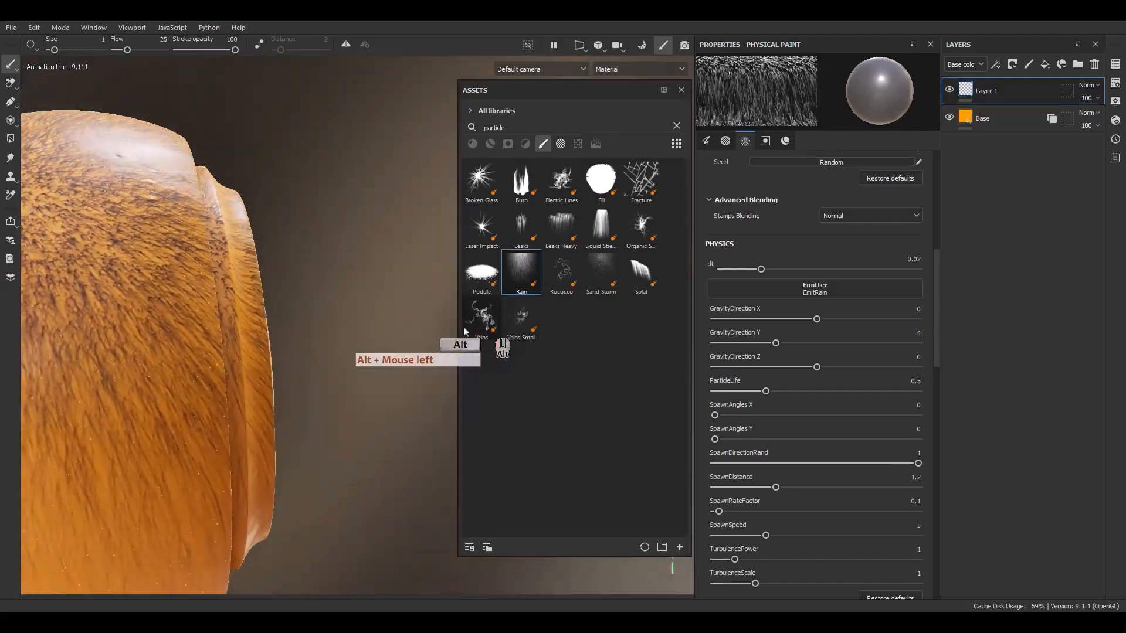
pyautogui.keyDown('alt'); pyautogui.moveTo(358, 334); pyautogui.dragTo(422, 322, button='middle'); pyautogui.keyUp('alt')
pyautogui.moveTo(422, 321)
pyautogui.keyDown('alt'); pyautogui.mouseDown()
pyautogui.moveTo(220, 399)
pyautogui.moveTo(240, 389)
pyautogui.moveTo(194, 279)
pyautogui.mouseUp(); pyautogui.keyUp('alt')
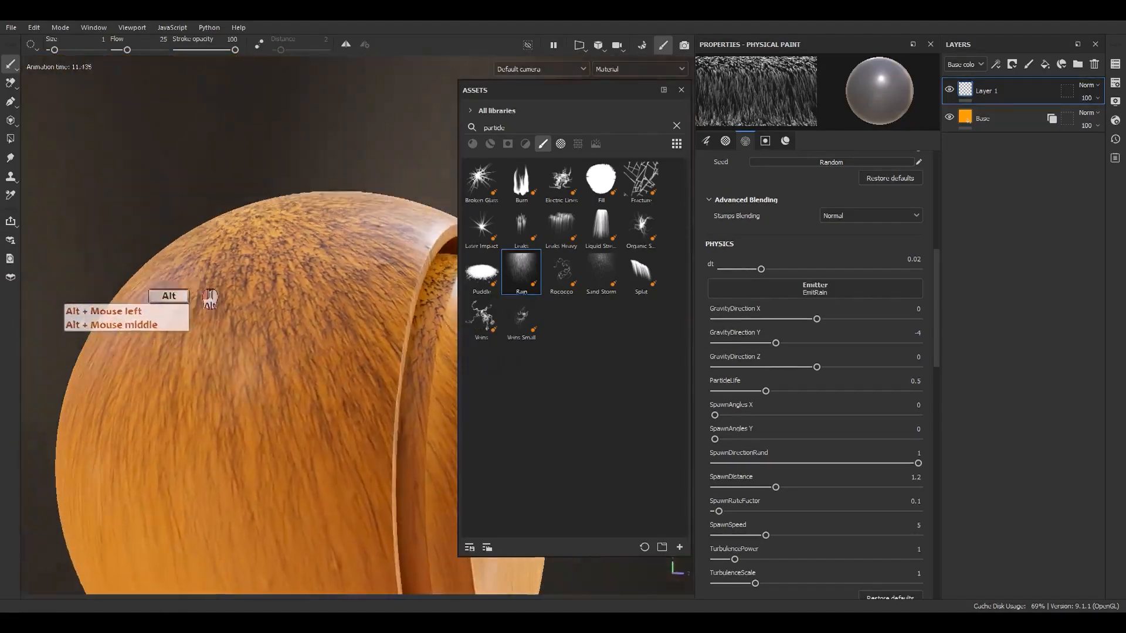
pyautogui.keyDown('alt'); pyautogui.moveTo(199, 398); pyautogui.dragTo(165, 246, button='middle'); pyautogui.keyUp('alt')
pyautogui.keyDown('alt'); pyautogui.moveTo(166, 246); pyautogui.dragTo(249, 408); pyautogui.keyUp('alt')
pyautogui.keyDown('alt'); pyautogui.moveTo(250, 409); pyautogui.dragTo(282, 298, button='right'); pyautogui.keyUp('alt')
pyautogui.press('f')
pyautogui.keyDown('alt'); pyautogui.moveTo(283, 298); pyautogui.dragTo(118, 337); pyautogui.keyUp('alt')
pyautogui.keyDown('alt'); pyautogui.moveTo(117, 337); pyautogui.dragTo(36, 264, button='middle'); pyautogui.keyUp('alt')
pyautogui.keyDown('alt'); pyautogui.moveTo(36, 263); pyautogui.dragTo(342, 229); pyautogui.keyUp('alt')
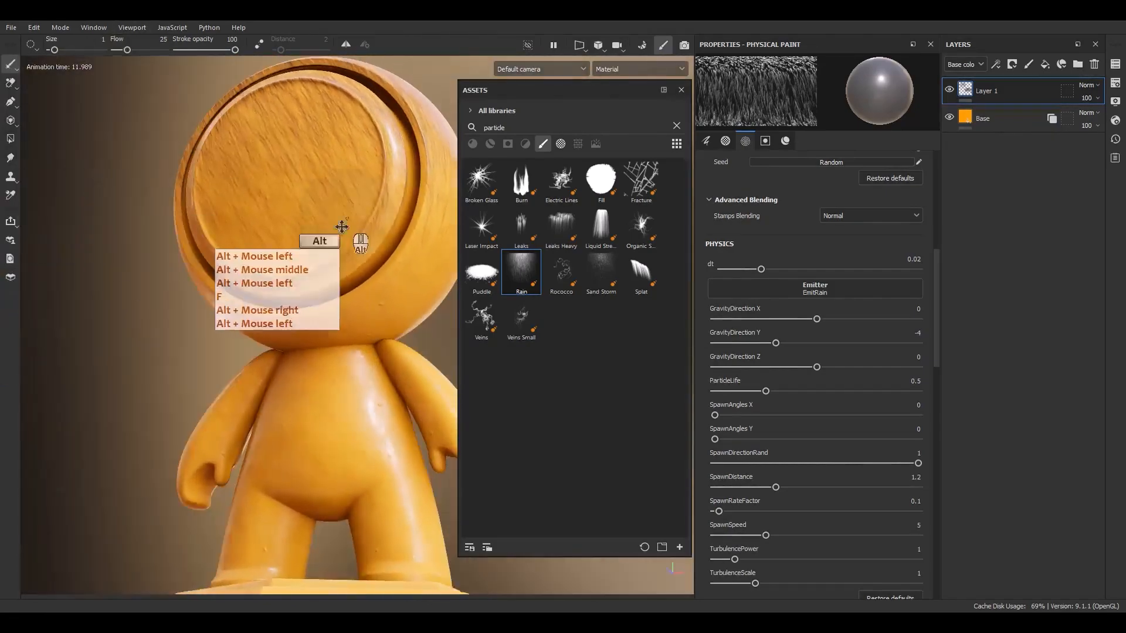
pyautogui.keyDown('alt'); pyautogui.moveTo(341, 229); pyautogui.dragTo(294, 276, button='middle'); pyautogui.keyUp('alt')
pyautogui.keyDown('alt'); pyautogui.moveTo(293, 275); pyautogui.dragTo(257, 271); pyautogui.keyUp('alt')
pyautogui.keyDown('alt'); pyautogui.moveTo(257, 271); pyautogui.dragTo(281, 369, button='right'); pyautogui.keyUp('alt')
pyautogui.keyDown('alt'); pyautogui.moveTo(282, 370); pyautogui.dragTo(311, 486, button='middle'); pyautogui.keyUp('alt')
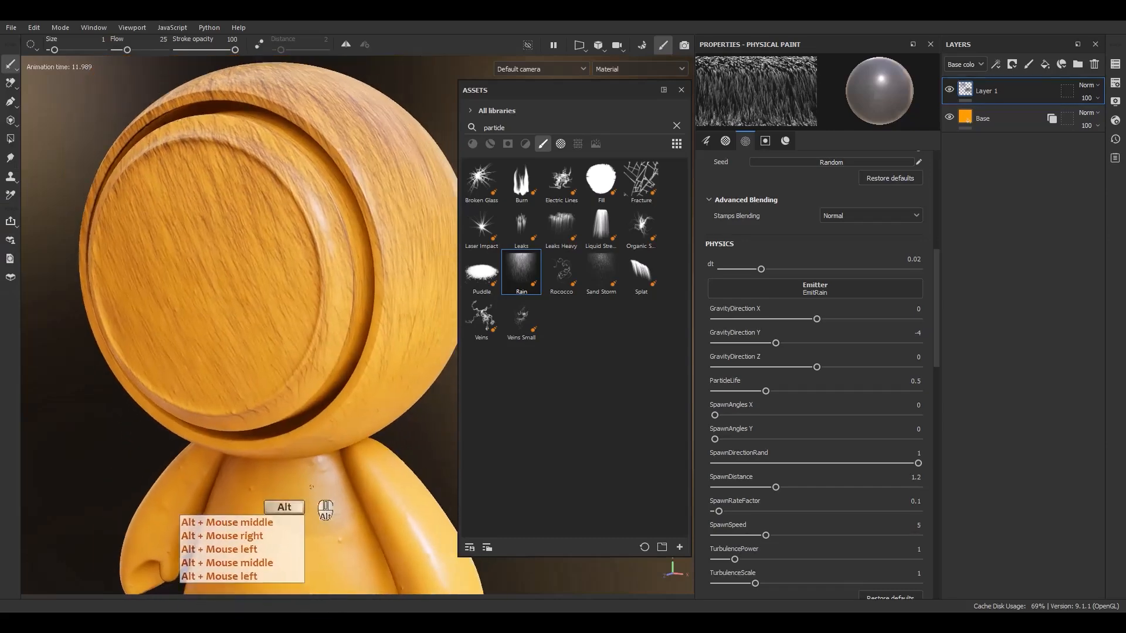
pyautogui.keyDown('alt'); pyautogui.moveTo(311, 486); pyautogui.dragTo(338, 473); pyautogui.keyUp('alt')
pyautogui.press('F9')
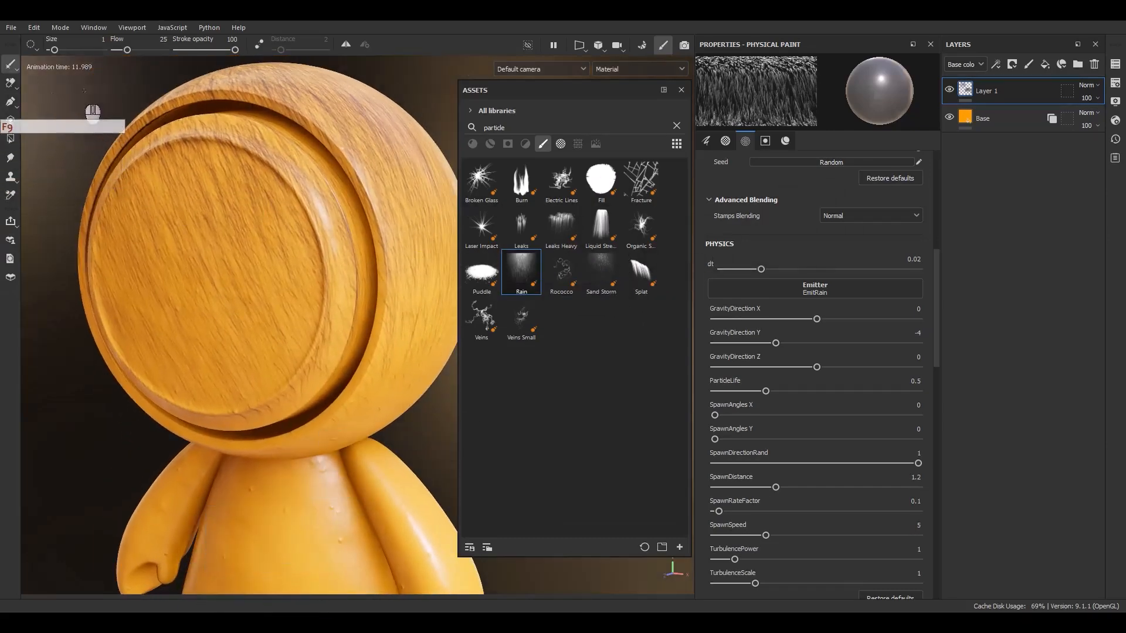
# Reopen the particle brush library, try an Organic Spread stroke across the front disc, and undo it
pyautogui.click(680, 90)
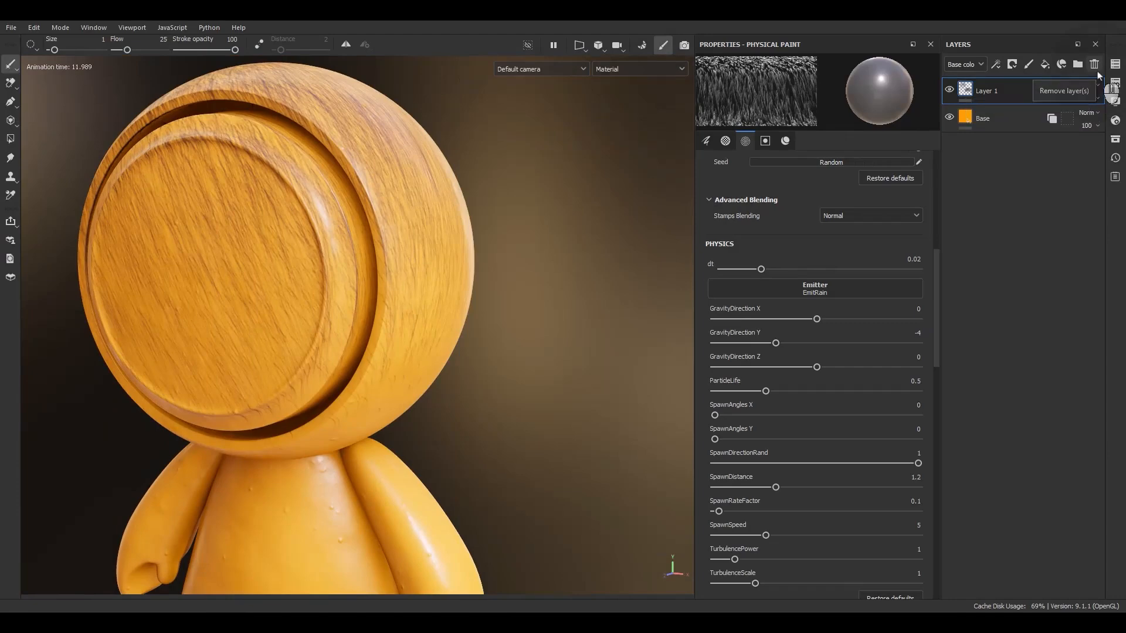
pyautogui.click(1114, 139)
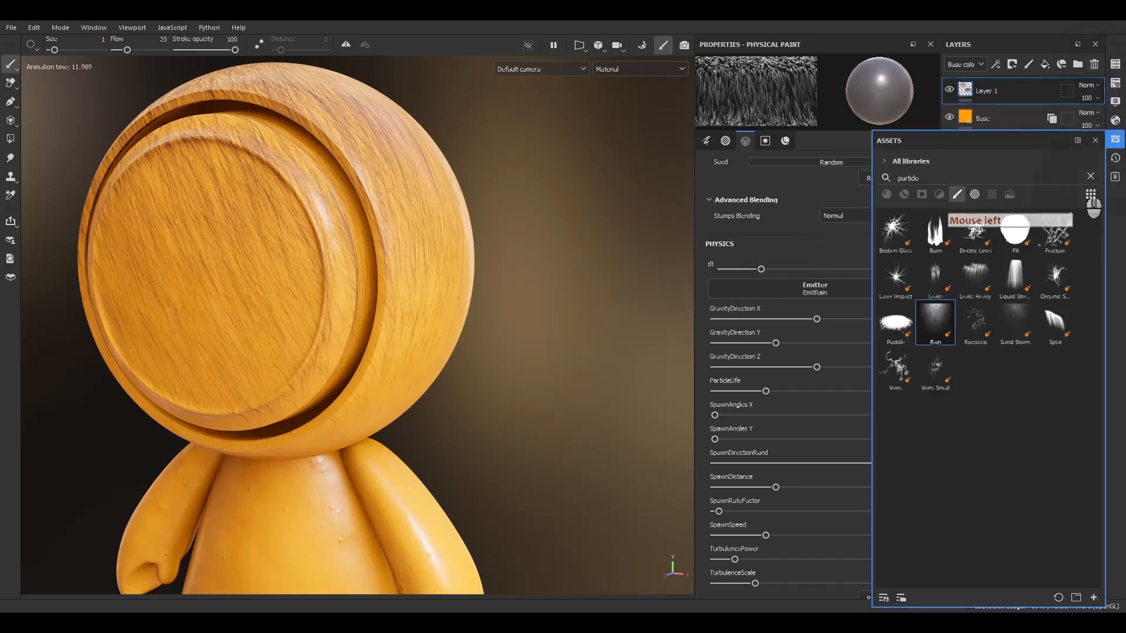
pyautogui.moveTo(975, 275); pyautogui.dragTo(336, 300)
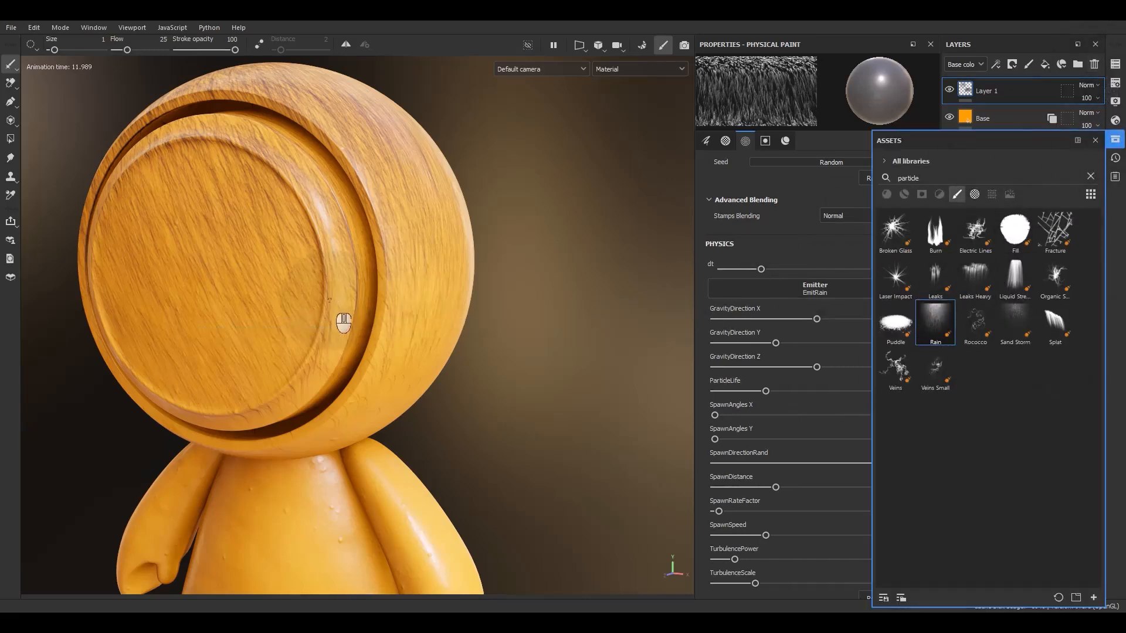
pyautogui.moveTo(1055, 275)
pyautogui.mouseDown()
pyautogui.moveTo(885, 399)
pyautogui.moveTo(314, 293)
pyautogui.mouseUp()
pyautogui.moveTo(248, 260)
pyautogui.keyDown('alt'); pyautogui.mouseDown()
pyautogui.moveTo(263, 261)
pyautogui.moveTo(234, 276)
pyautogui.mouseUp(); pyautogui.keyUp('alt')
pyautogui.moveTo(236, 310)
pyautogui.mouseDown()
pyautogui.moveTo(252, 357)
pyautogui.moveTo(307, 246)
pyautogui.moveTo(284, 181)
pyautogui.moveTo(187, 150)
pyautogui.moveTo(124, 149)
pyautogui.mouseUp()
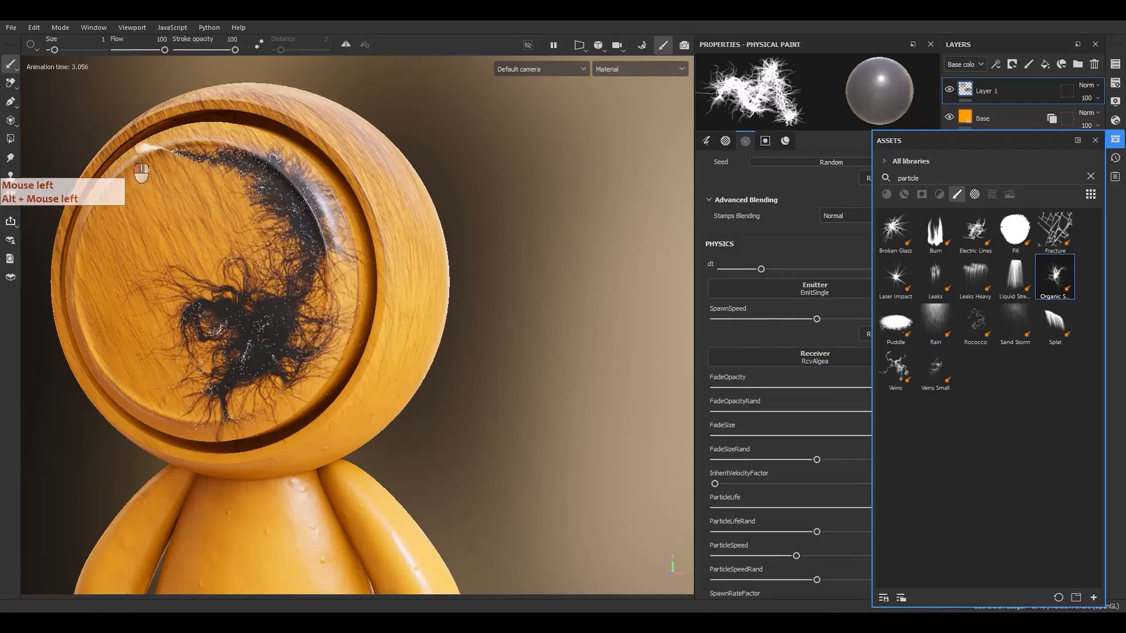
pyautogui.hotkey('ctrl', 'z')
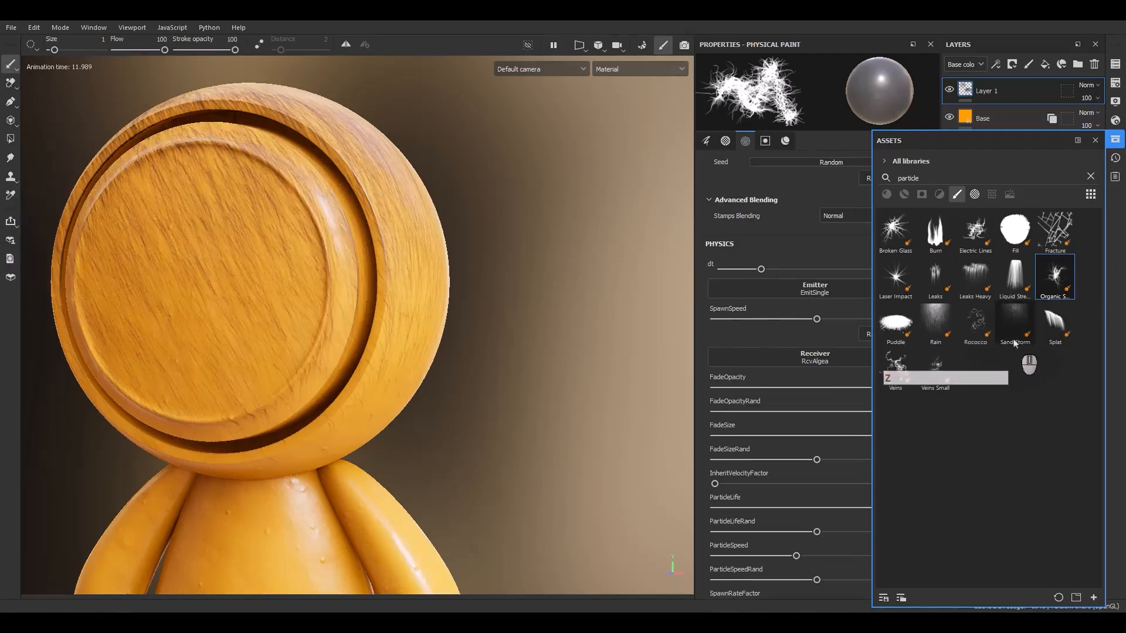
# Try a dab of the Rococco particle brush, and paint Veins across the front disc and side of the head
pyautogui.click(988, 324)
pyautogui.click(298, 314)
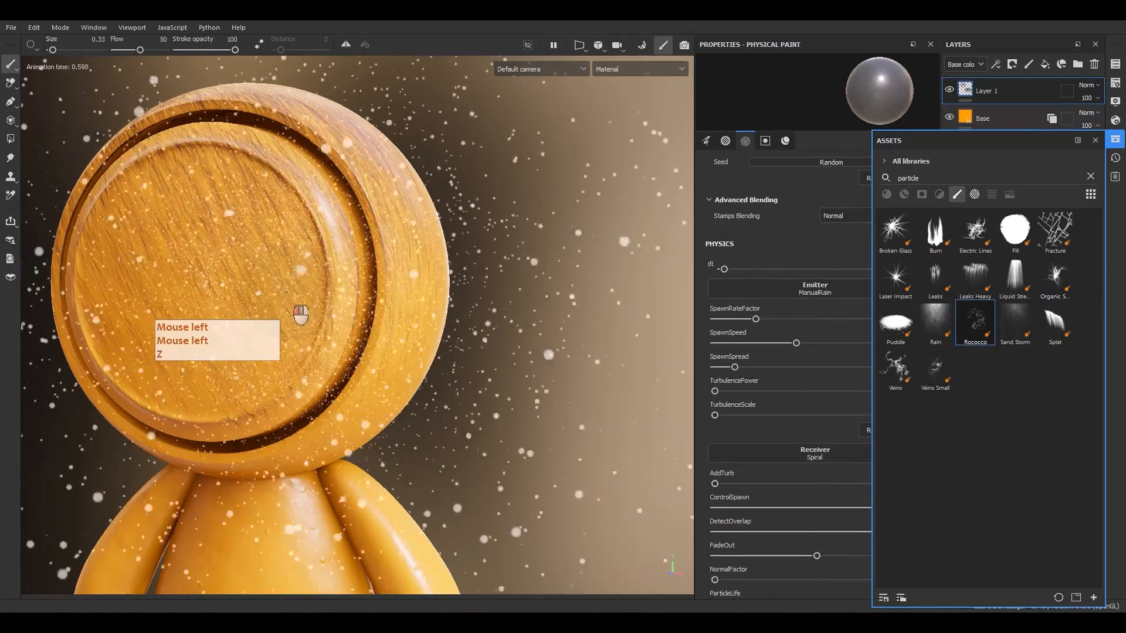
pyautogui.click(896, 366)
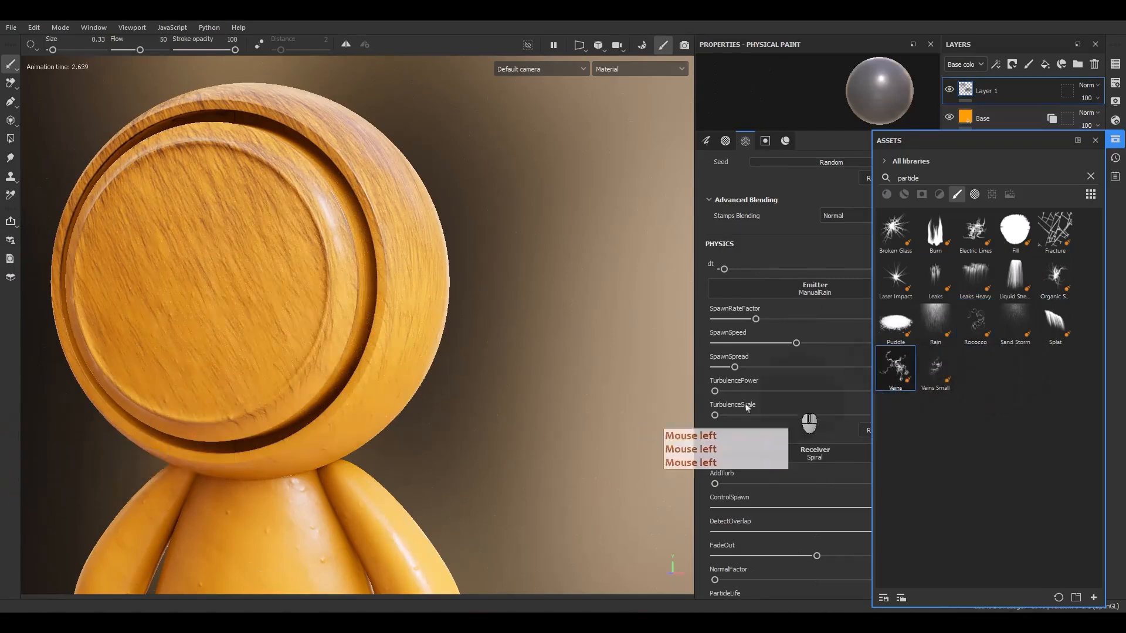
pyautogui.moveTo(220, 254)
pyautogui.mouseDown()
pyautogui.moveTo(257, 351)
pyautogui.moveTo(325, 323)
pyautogui.moveTo(21, 135)
pyautogui.moveTo(226, 75)
pyautogui.moveTo(326, 311)
pyautogui.moveTo(444, 283)
pyautogui.mouseUp()
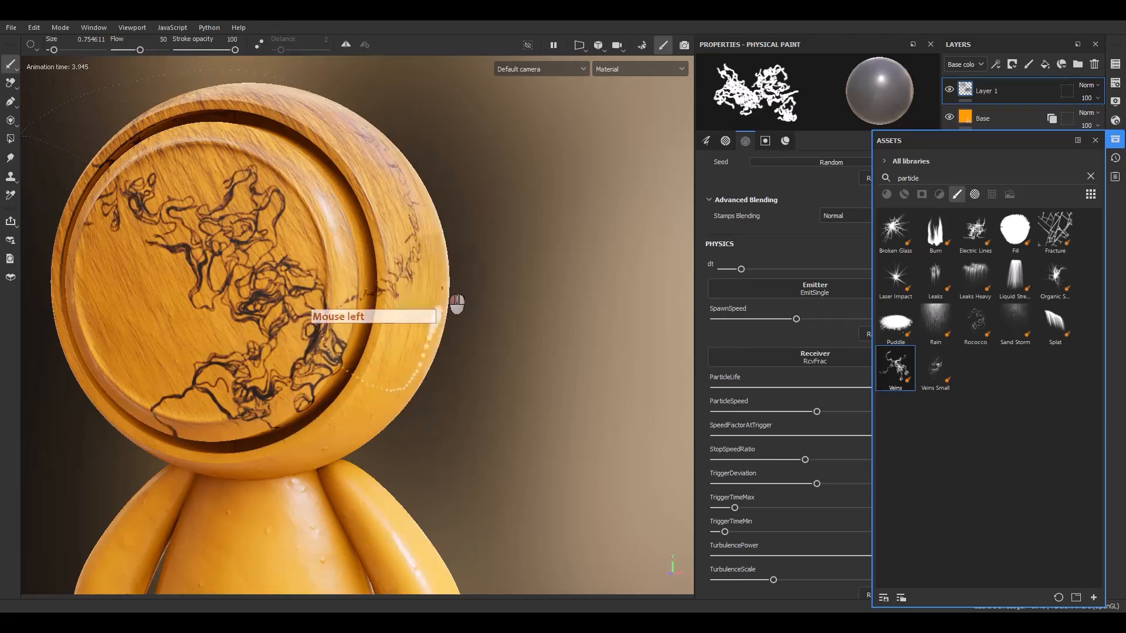
pyautogui.moveTo(428, 386)
pyautogui.keyDown('alt'); pyautogui.mouseDown()
pyautogui.moveTo(368, 390)
pyautogui.moveTo(465, 385)
pyautogui.mouseUp(); pyautogui.keyUp('alt')
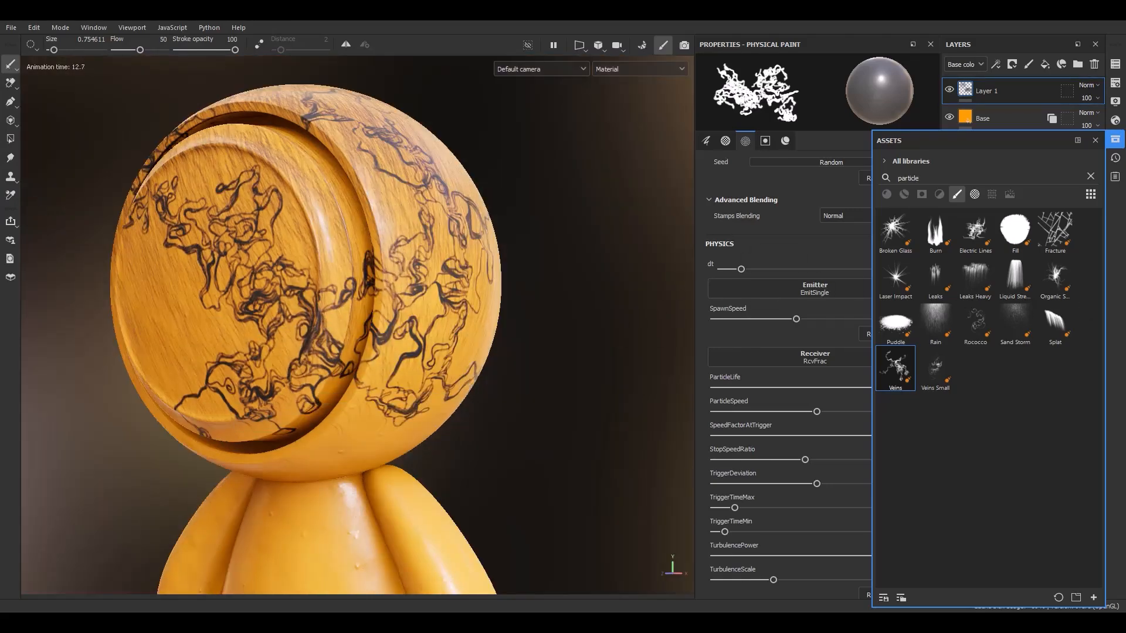
# Close the brush library, delete the painted Layer 1, and add a new empty paint layer above Base
pyautogui.click(70, 227)
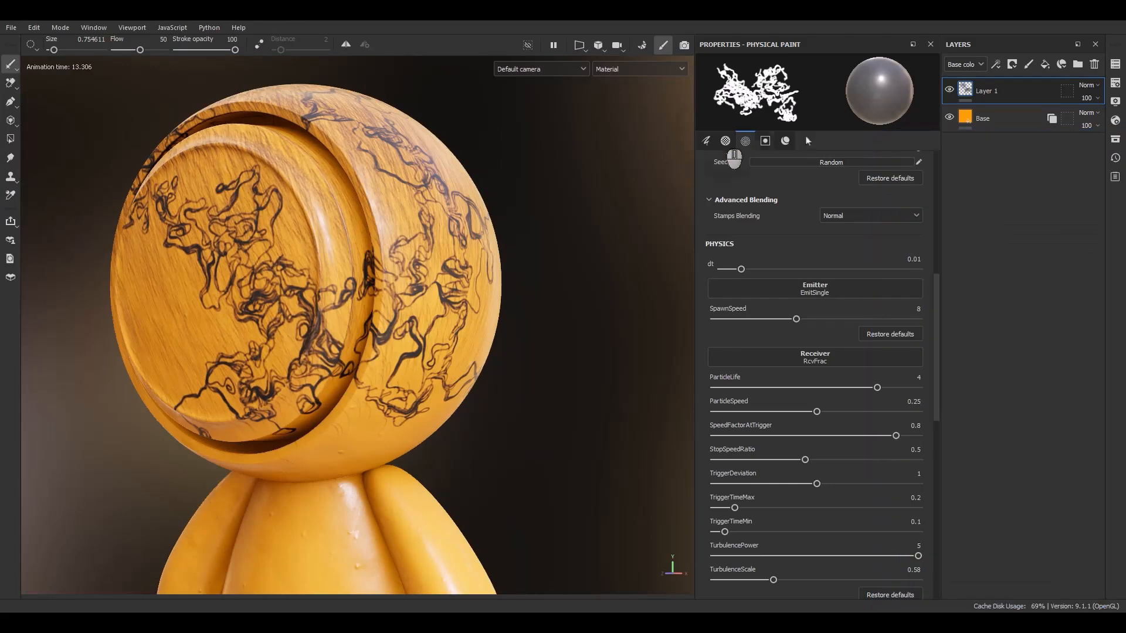
pyautogui.click(1092, 67)
pyautogui.click(1028, 65)
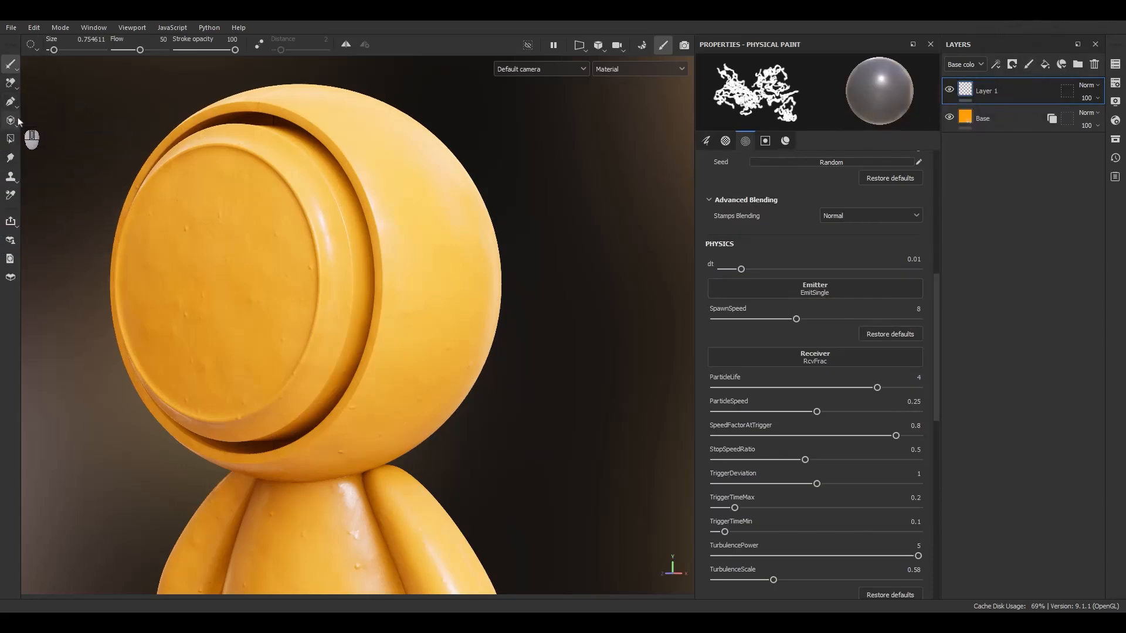
# Fill several individual triangles on the front disc with white using Polygon Fill in triangle mode
pyautogui.click(11, 157)
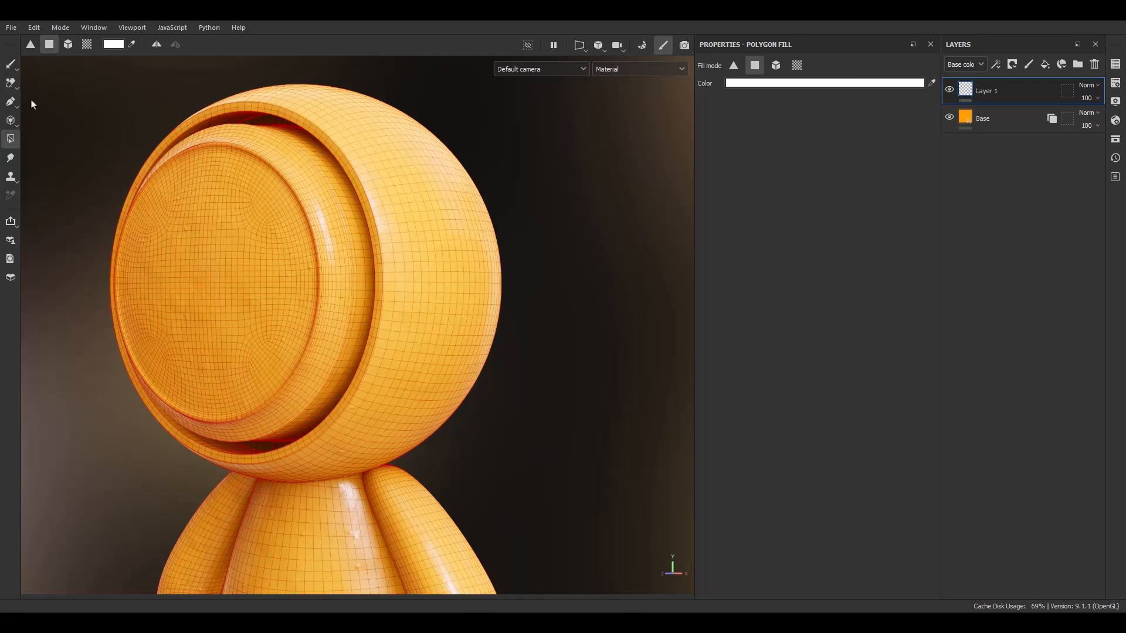
pyautogui.keyDown('alt'); pyautogui.moveTo(573, 422); pyautogui.dragTo(560, 372, button='middle'); pyautogui.keyUp('alt')
pyautogui.keyDown('alt'); pyautogui.moveTo(560, 372); pyautogui.dragTo(756, 176); pyautogui.keyUp('alt')
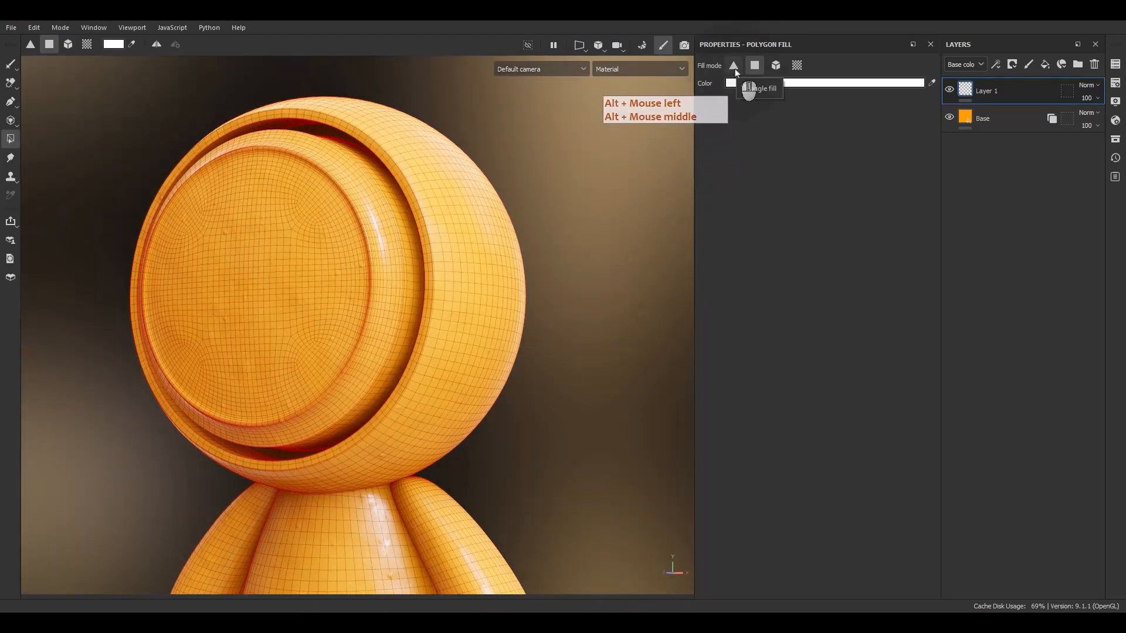
pyautogui.click(733, 66)
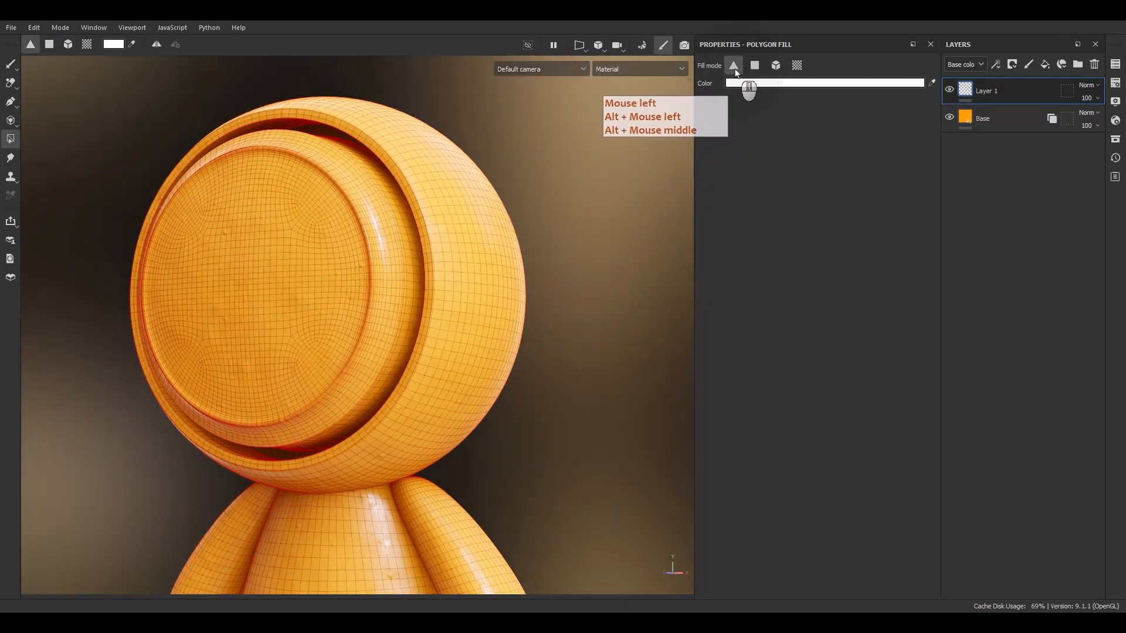
pyautogui.scroll(6, 363, 274)
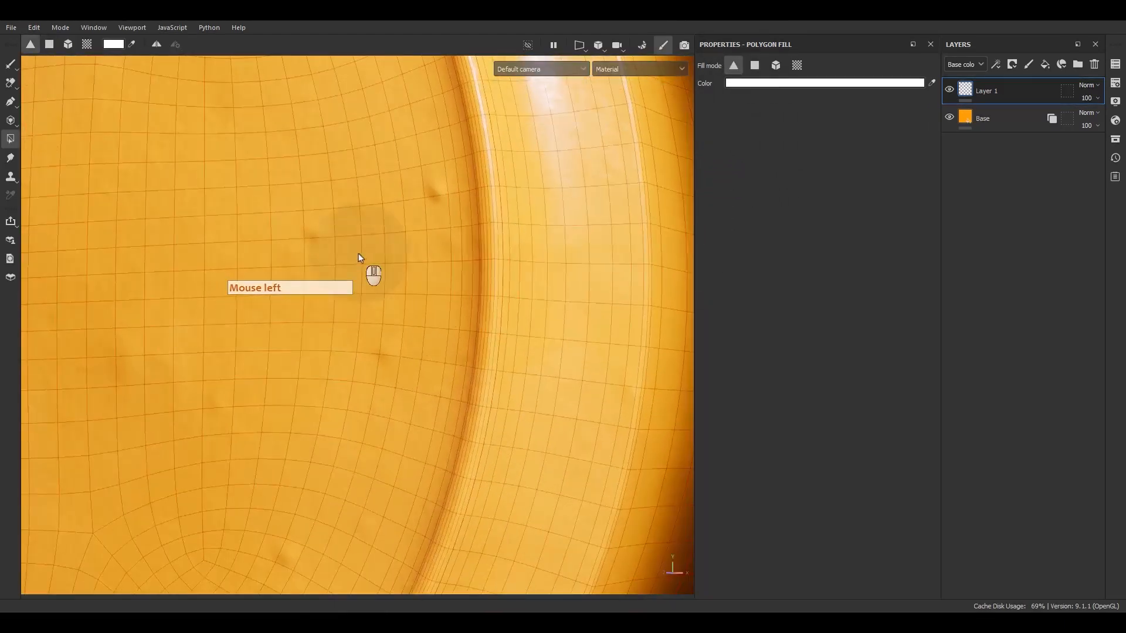
pyautogui.click(360, 256)
pyautogui.click(373, 248)
pyautogui.click(351, 280)
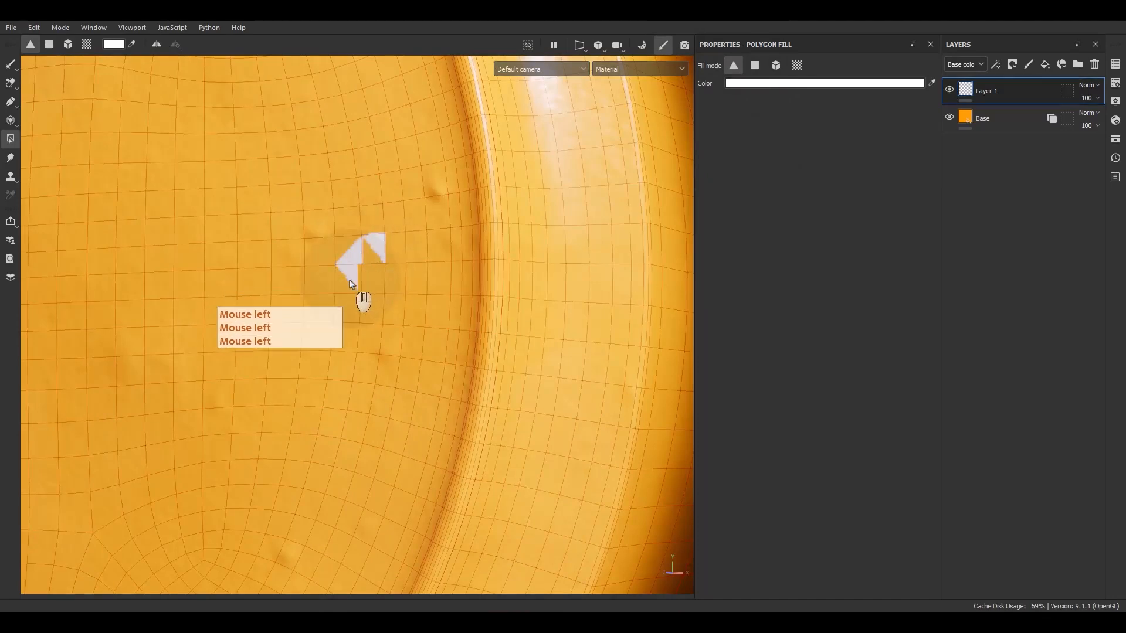
pyautogui.click(362, 316)
pyautogui.click(365, 312)
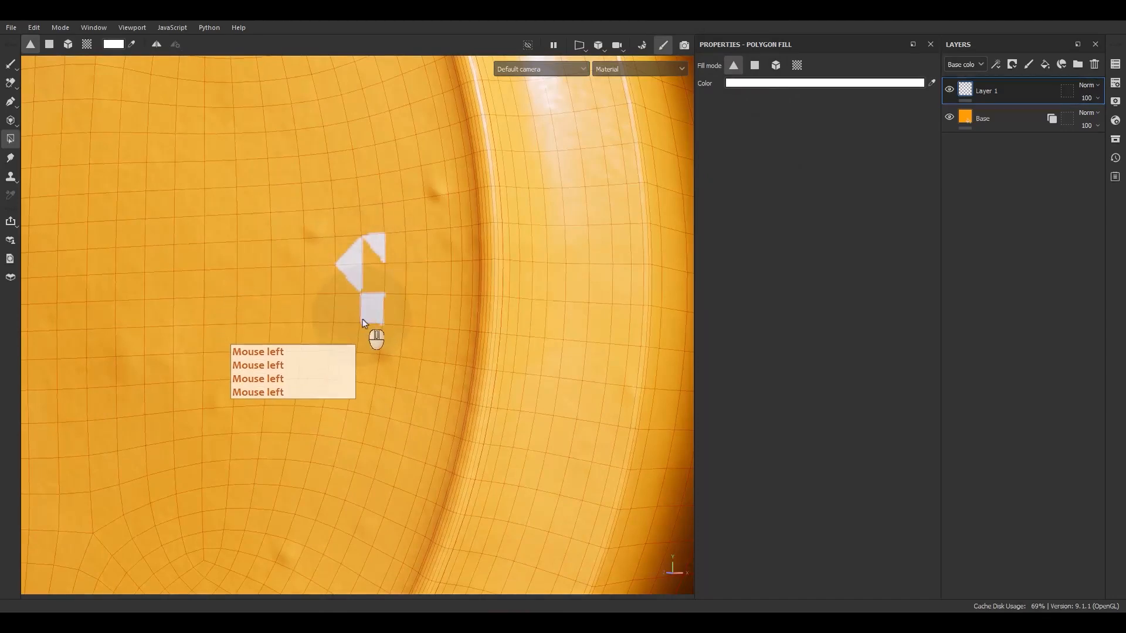
pyautogui.click(370, 335)
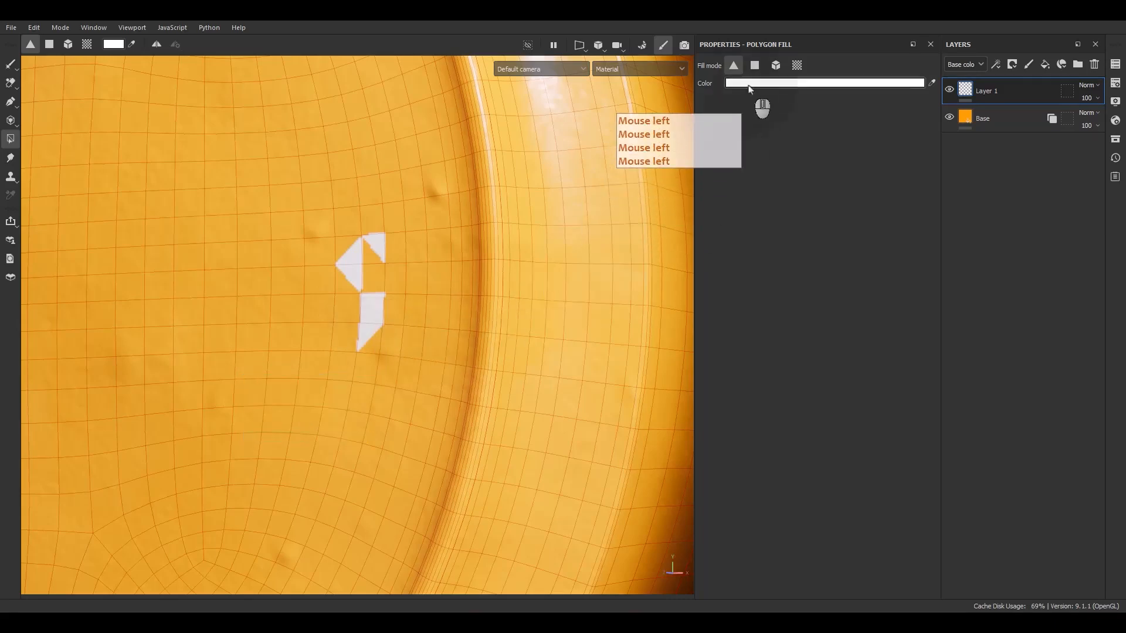
# Fill a staggered column of five quads on the front disc with white using quad fill mode
pyautogui.click(755, 68)
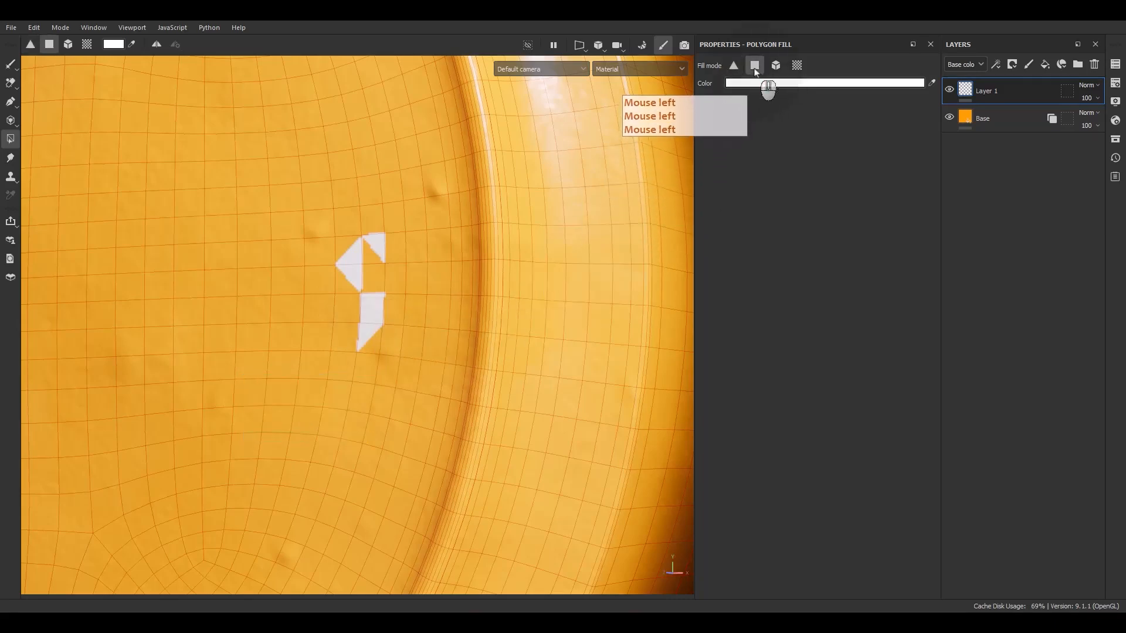
pyautogui.click(293, 258)
pyautogui.click(264, 225)
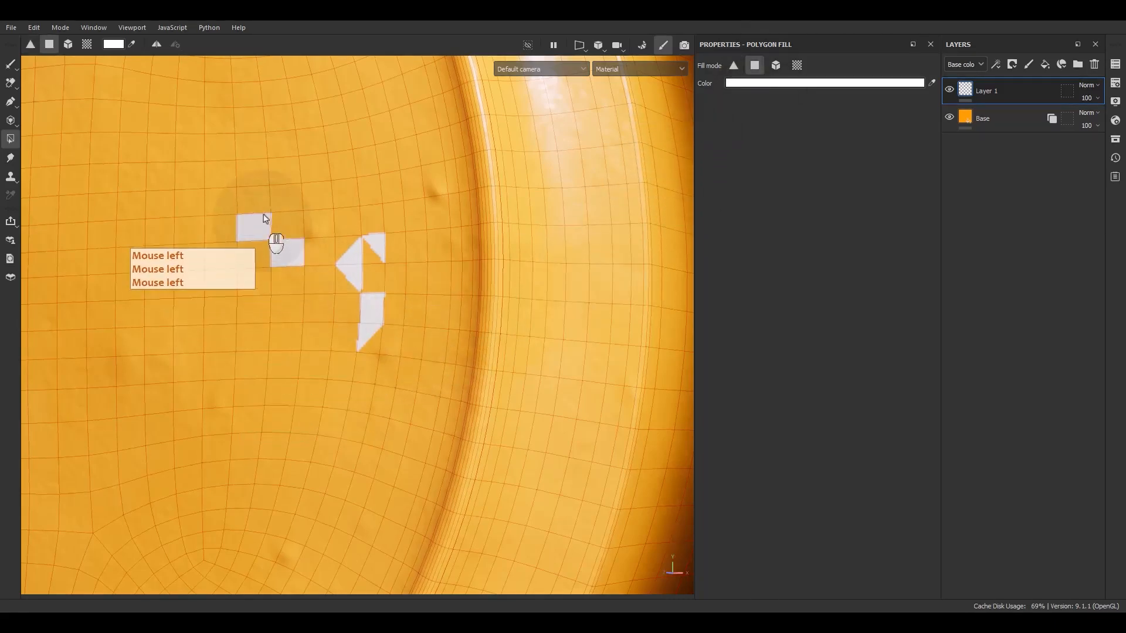
pyautogui.click(283, 200)
pyautogui.click(253, 175)
pyautogui.click(283, 145)
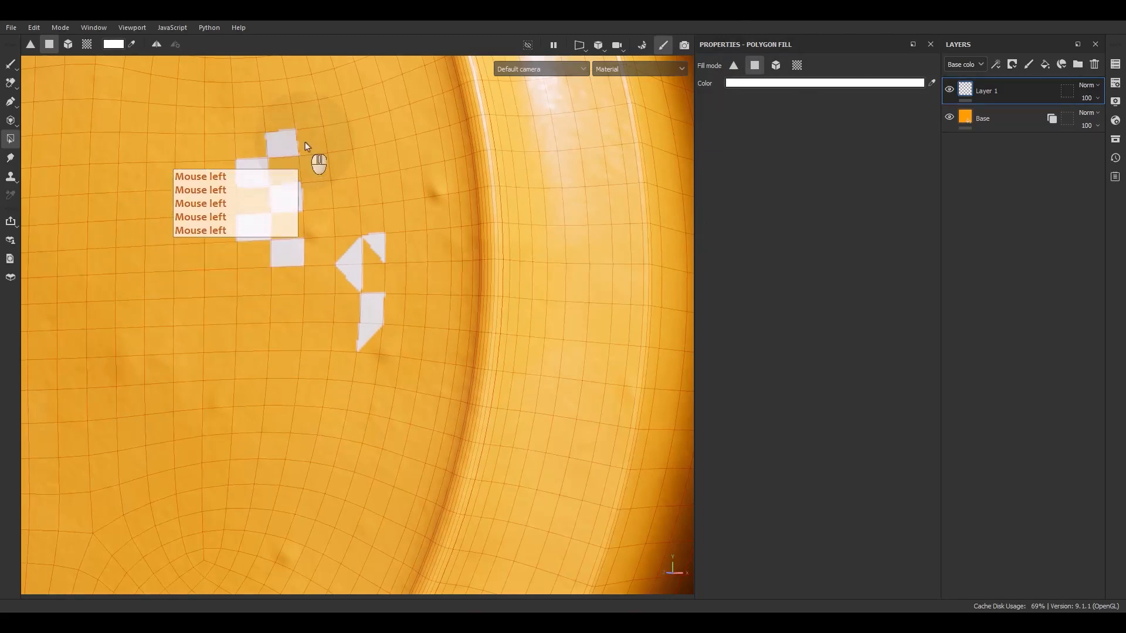
# Fill two more quads with white beside the upper end of the staggered column on the front disc
pyautogui.click(305, 143)
pyautogui.click(340, 166)
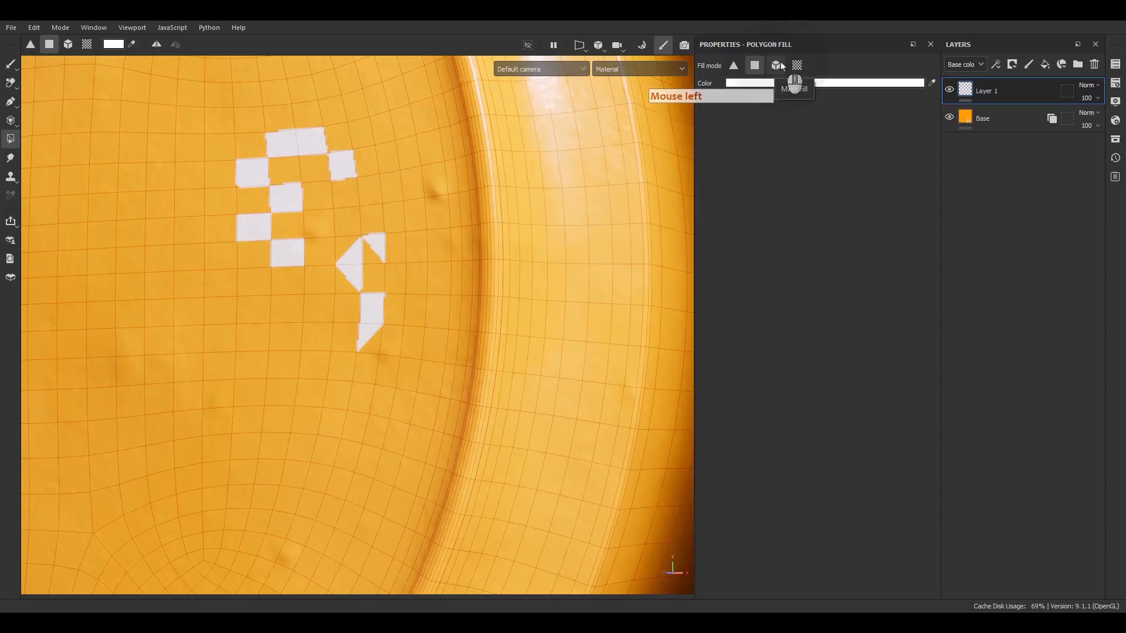
# Fill the entire head with white using Polygon Fill in mesh fill mode
pyautogui.click(775, 65)
pyautogui.scroll(-5, 420, 340)
pyautogui.keyDown('alt'); pyautogui.moveTo(415, 356); pyautogui.dragTo(459, 345); pyautogui.keyUp('alt')
pyautogui.click(459, 345)
pyautogui.keyDown('alt'); pyautogui.moveTo(445, 366); pyautogui.dragTo(497, 323, button='middle'); pyautogui.keyUp('alt')
pyautogui.keyDown('alt'); pyautogui.moveTo(498, 323); pyautogui.dragTo(510, 315); pyautogui.keyUp('alt')
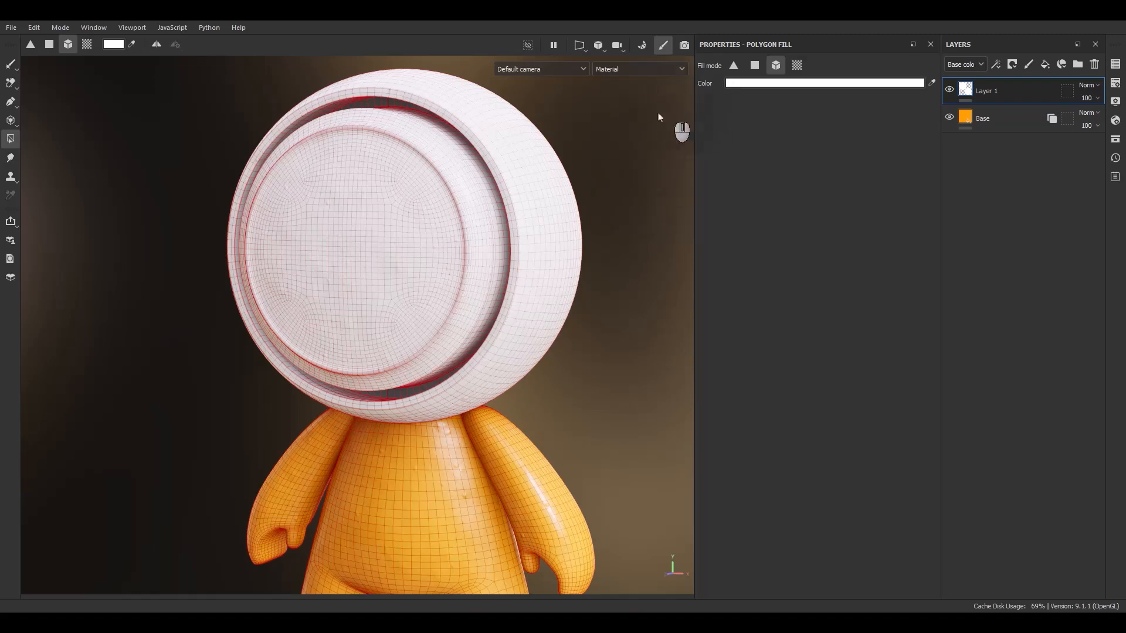
# Undo the head fill and replace the painted Layer 1 with a new empty paint layer above Base
pyautogui.hotkey('ctrl', 'z')
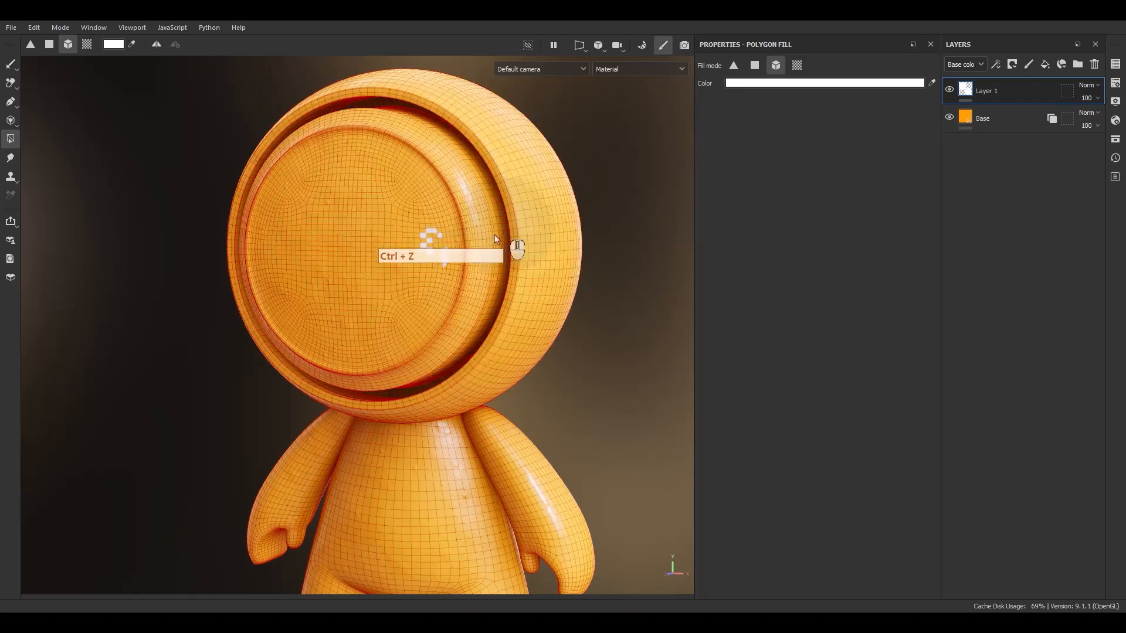
pyautogui.click(1093, 64)
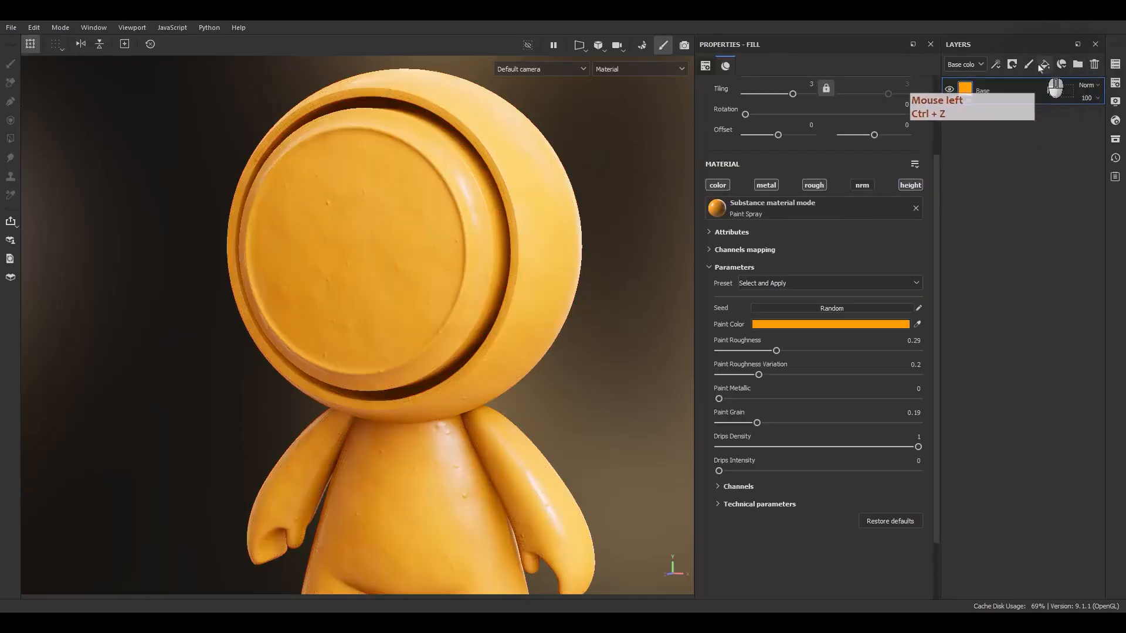
pyautogui.click(1029, 64)
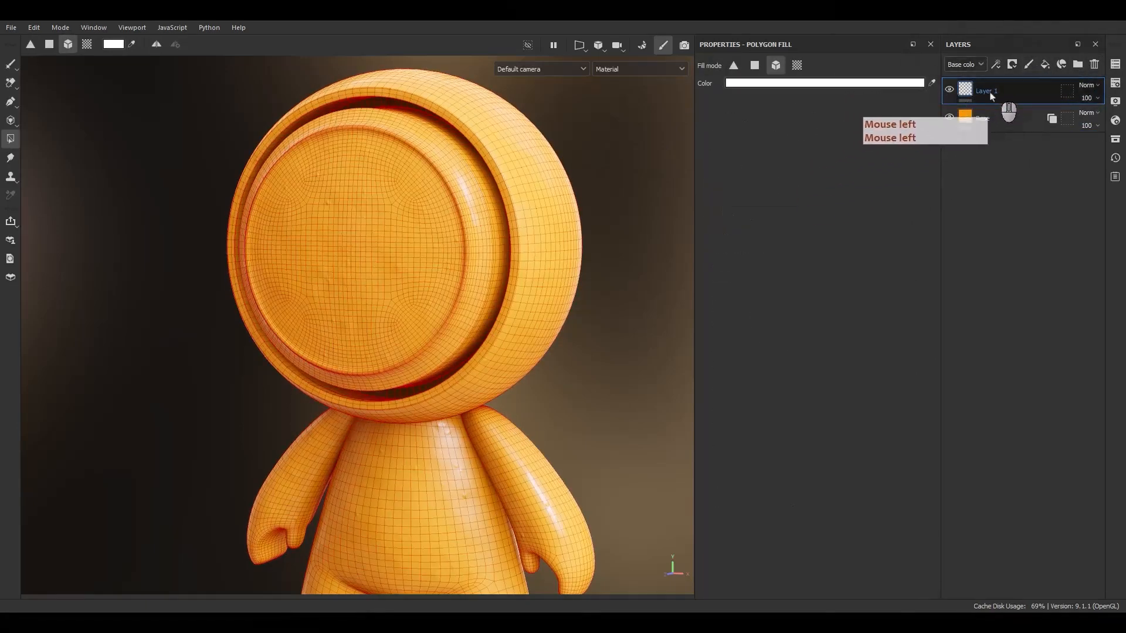
# Fill the front disc's UV island with white using Polygon Fill in UV chunk mode
pyautogui.click(796, 65)
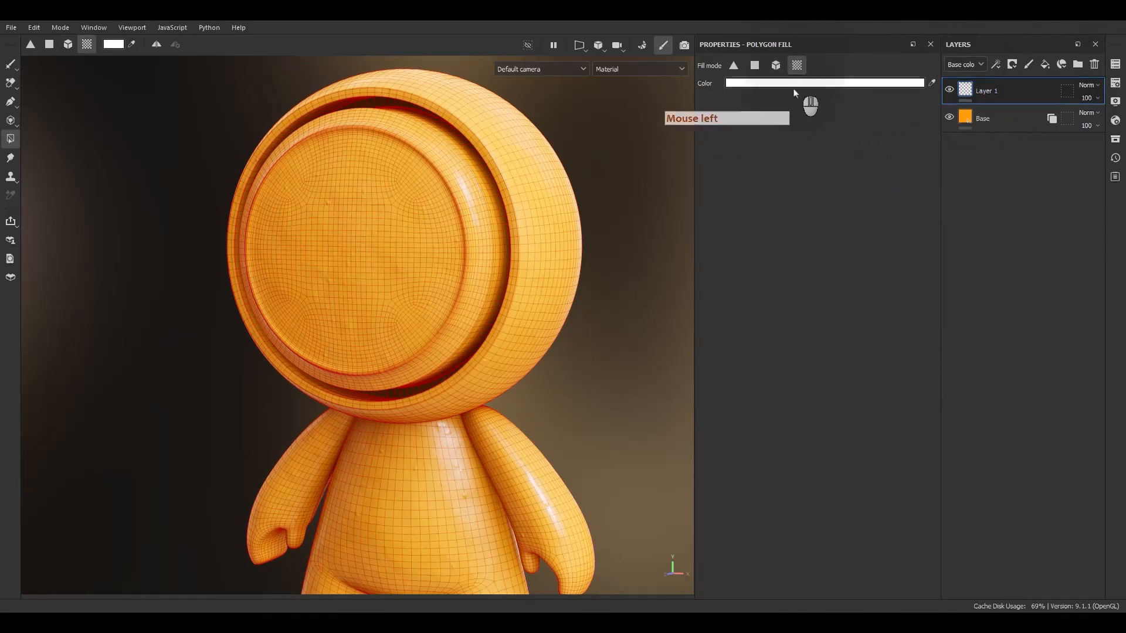
pyautogui.click(410, 252)
pyautogui.scroll(2, 381, 238)
pyautogui.click(374, 216)
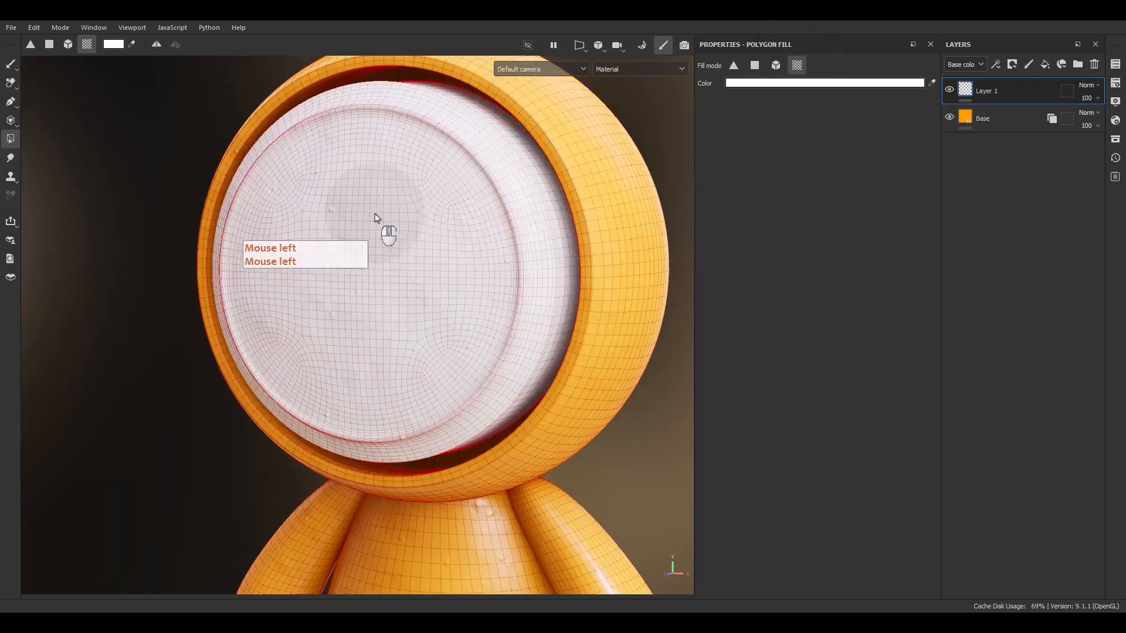
pyautogui.click(589, 222)
pyautogui.scroll(-3, 592, 246)
pyautogui.keyDown('alt'); pyautogui.moveTo(591, 256); pyautogui.dragTo(533, 338); pyautogui.keyUp('alt')
# Undo the white fill on the front disc and delete Layer 1
pyautogui.hotkey('ctrl', 'z')
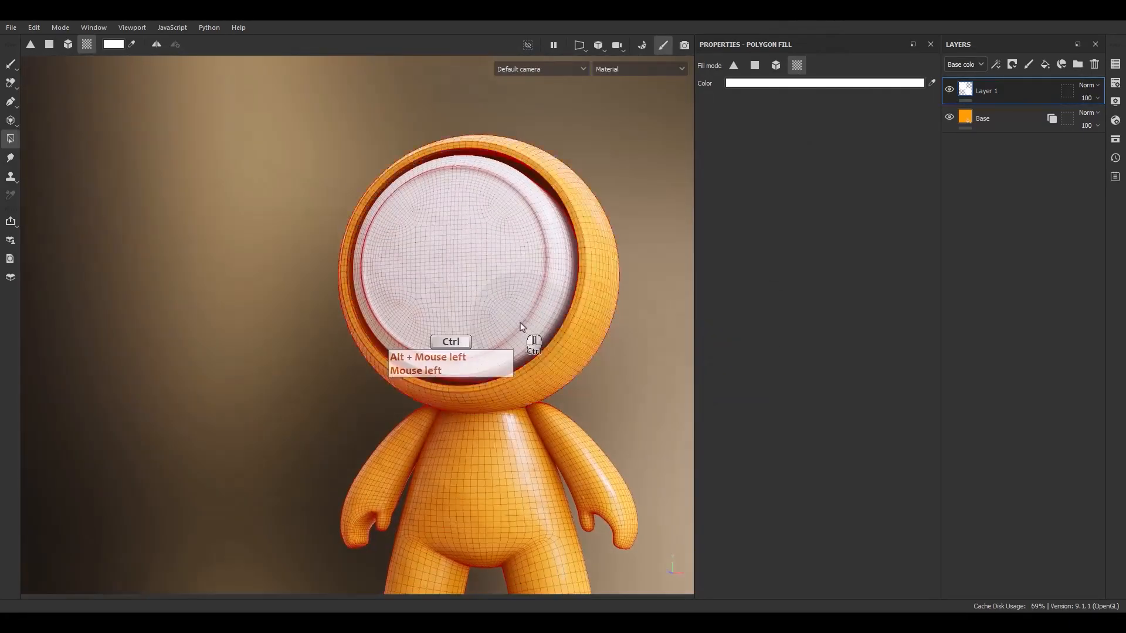
pyautogui.hotkey('ctrl', 'z')
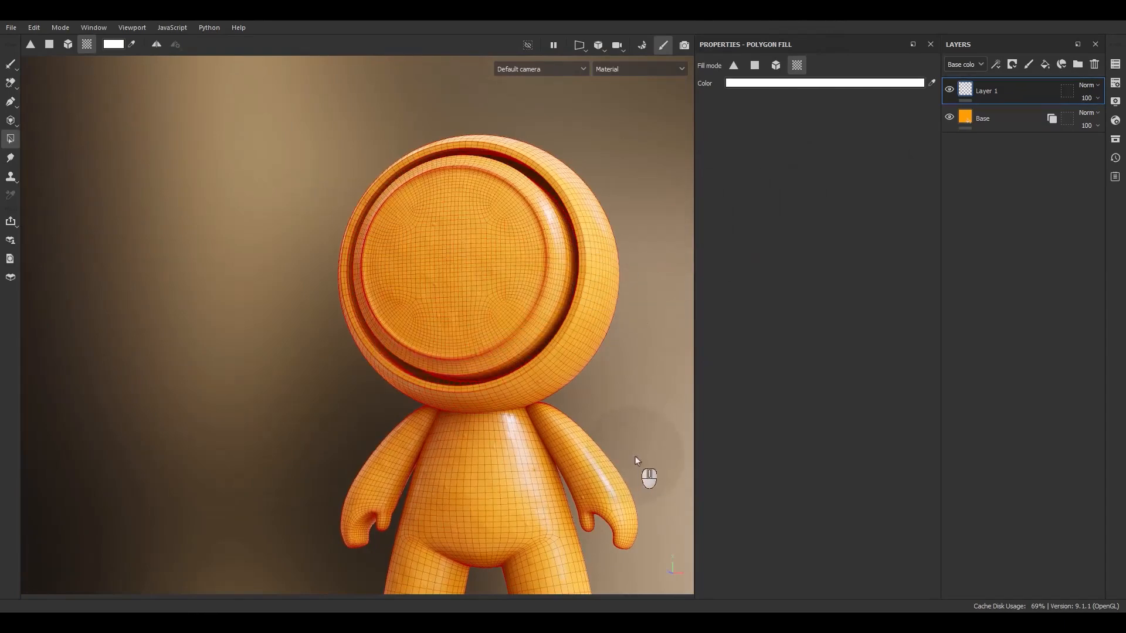
pyautogui.keyDown('alt'); pyautogui.moveTo(635, 458); pyautogui.dragTo(586, 432, button='right'); pyautogui.keyUp('alt')
pyautogui.keyDown('alt'); pyautogui.moveTo(585, 432); pyautogui.dragTo(487, 366, button='middle'); pyautogui.keyUp('alt')
pyautogui.moveTo(487, 366)
pyautogui.keyDown('alt'); pyautogui.mouseDown()
pyautogui.moveTo(439, 397)
pyautogui.moveTo(485, 387)
pyautogui.mouseUp(); pyautogui.keyUp('alt')
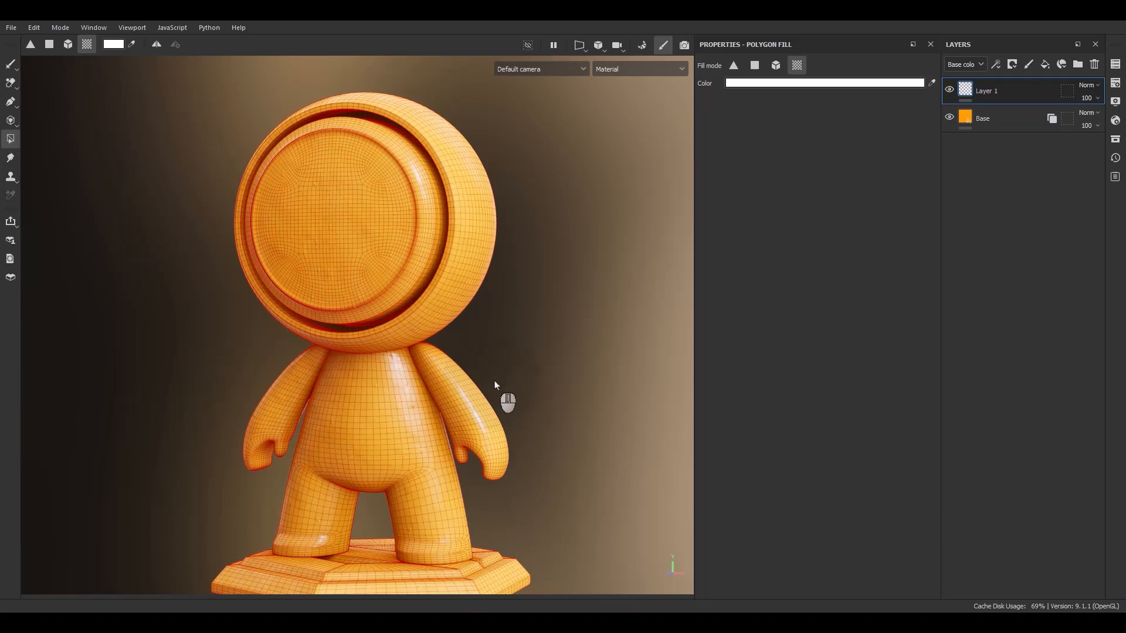
pyautogui.click(1094, 64)
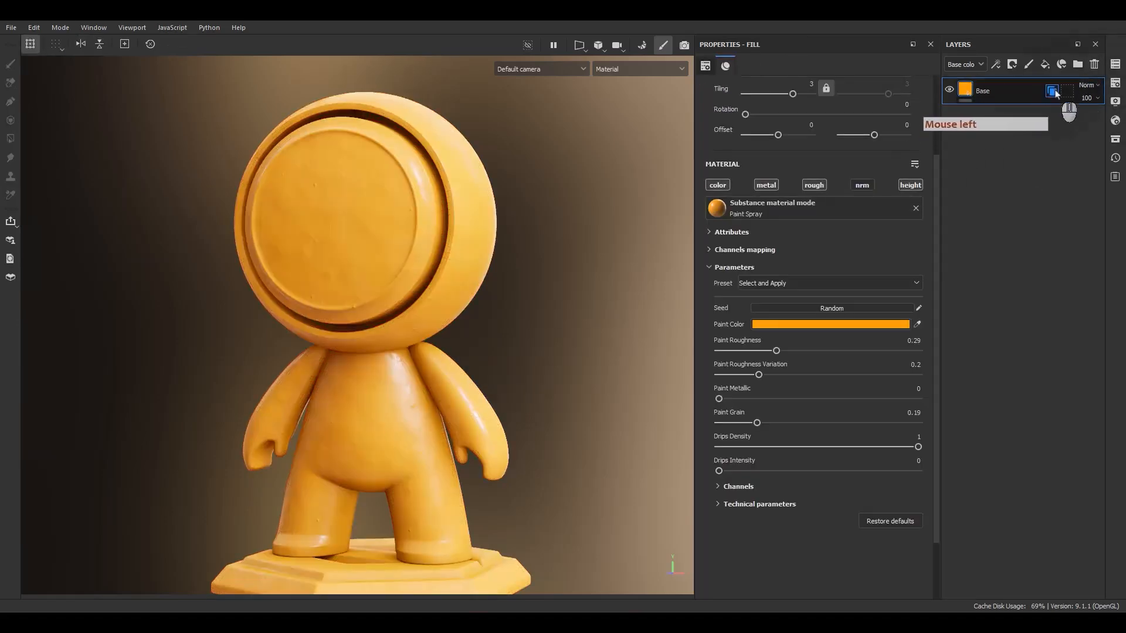
# Add a fill layer above Base and rename it 2
pyautogui.click(1045, 65)
pyautogui.doubleClick(999, 92)
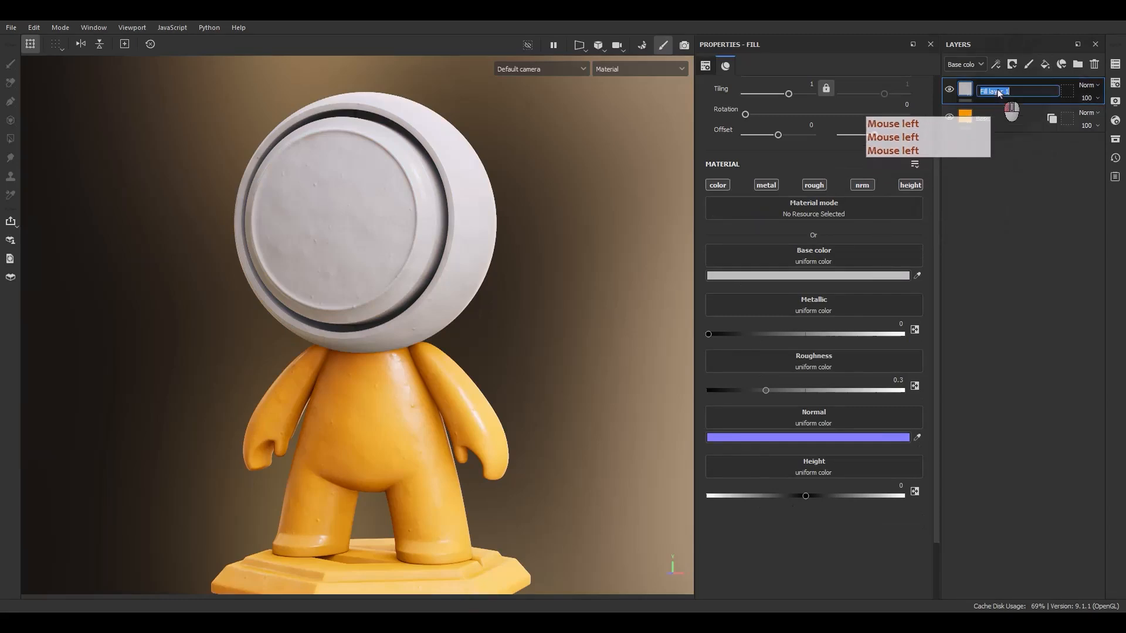
pyautogui.write('2')
pyautogui.press('Return')
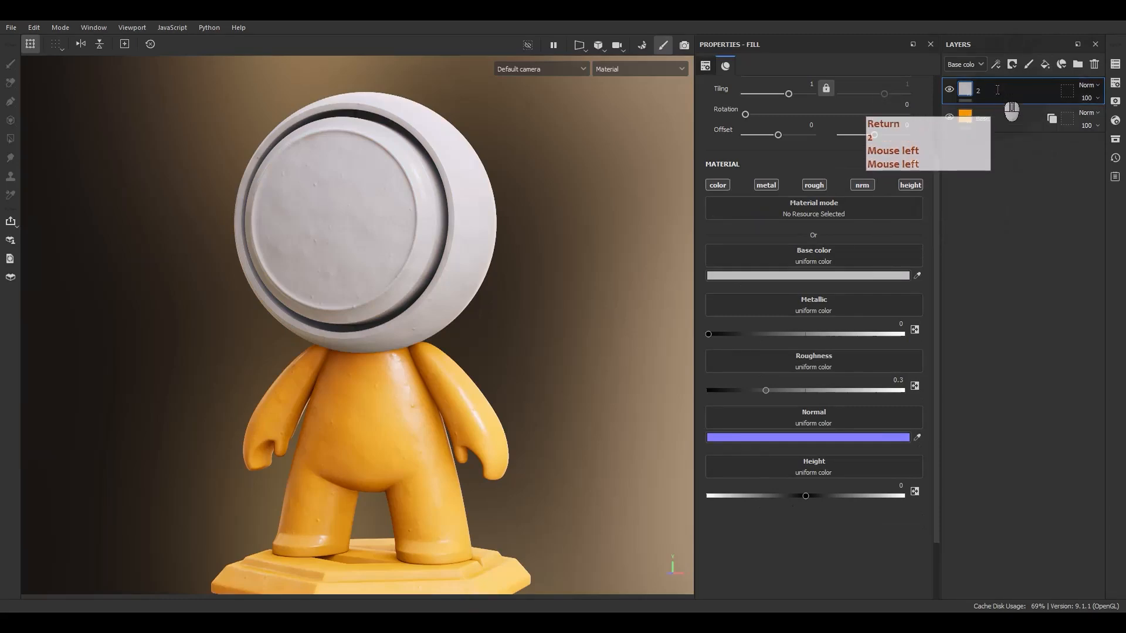
# Set the base color of layer 2 to red (FF0000) and keep only its color channel enabled
pyautogui.click(760, 280)
pyautogui.click(761, 282)
pyautogui.moveTo(853, 428); pyautogui.dragTo(1014, 407)
pyautogui.click(963, 385)
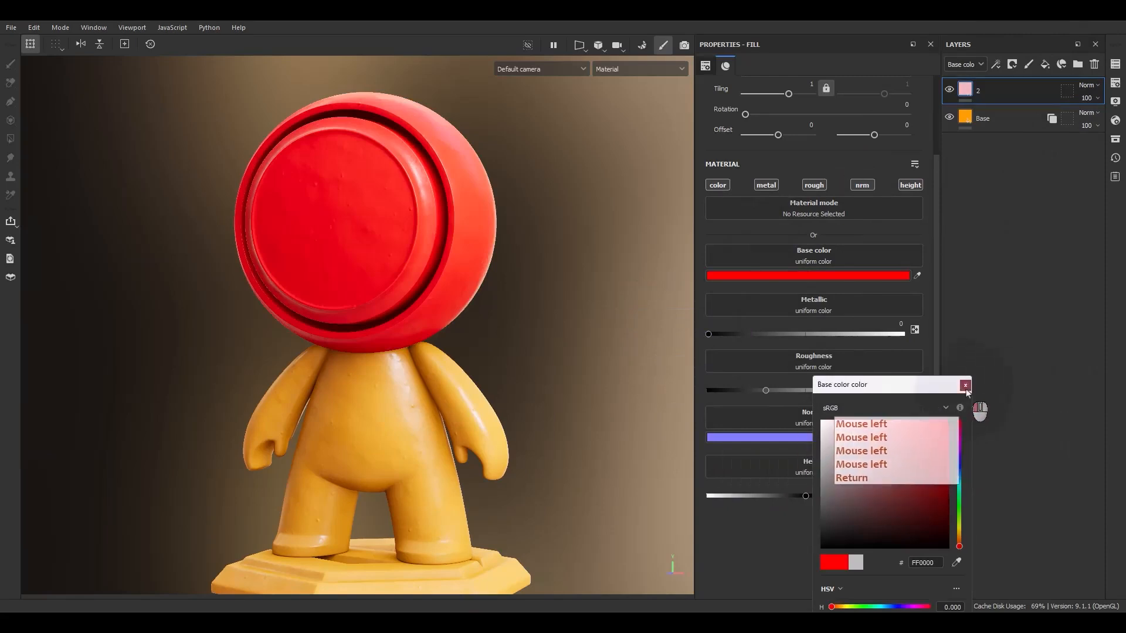
pyautogui.keyDown('alt'); pyautogui.click(723, 189); pyautogui.keyUp('alt')
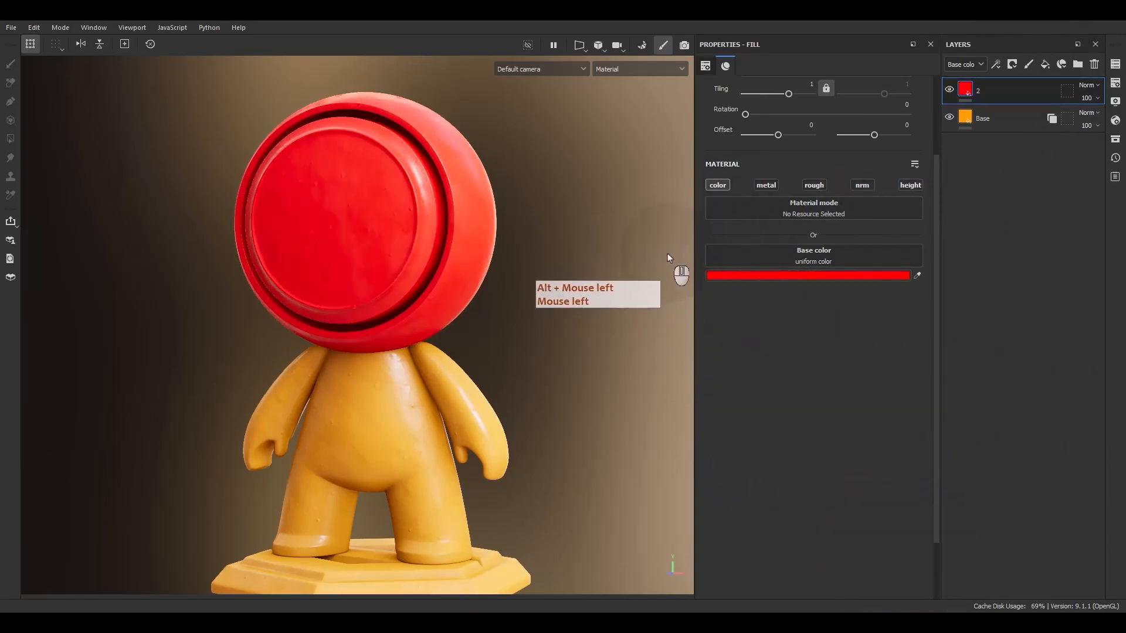
# Add a black mask to the red layer 2 and add a paint effect to that mask
pyautogui.scroll(3, 536, 243)
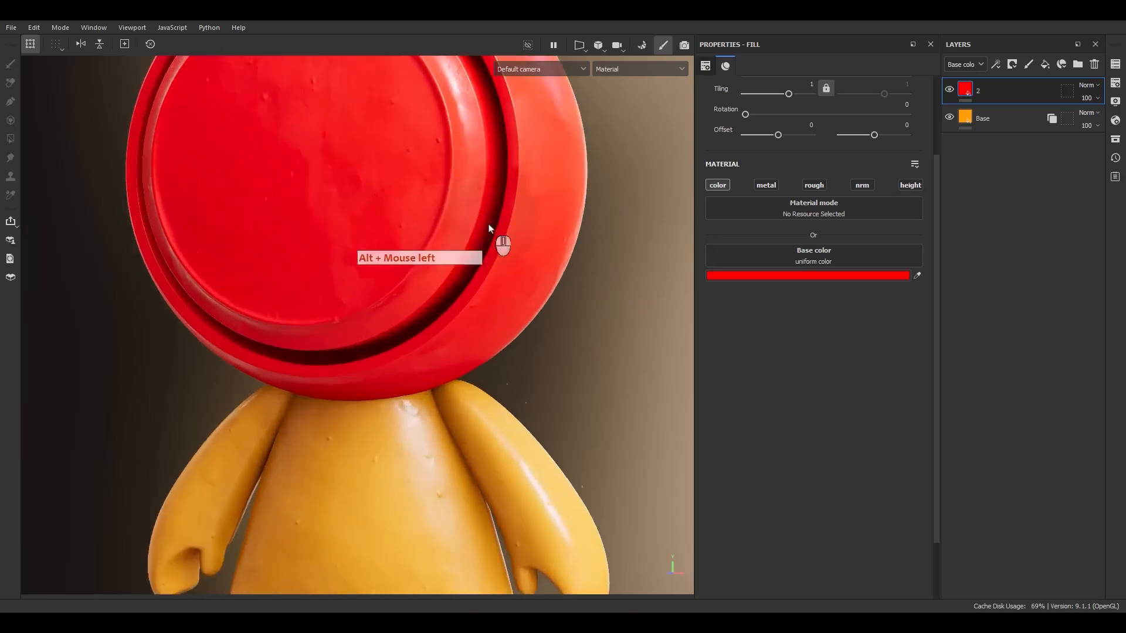
pyautogui.scroll(-3, 394, 216)
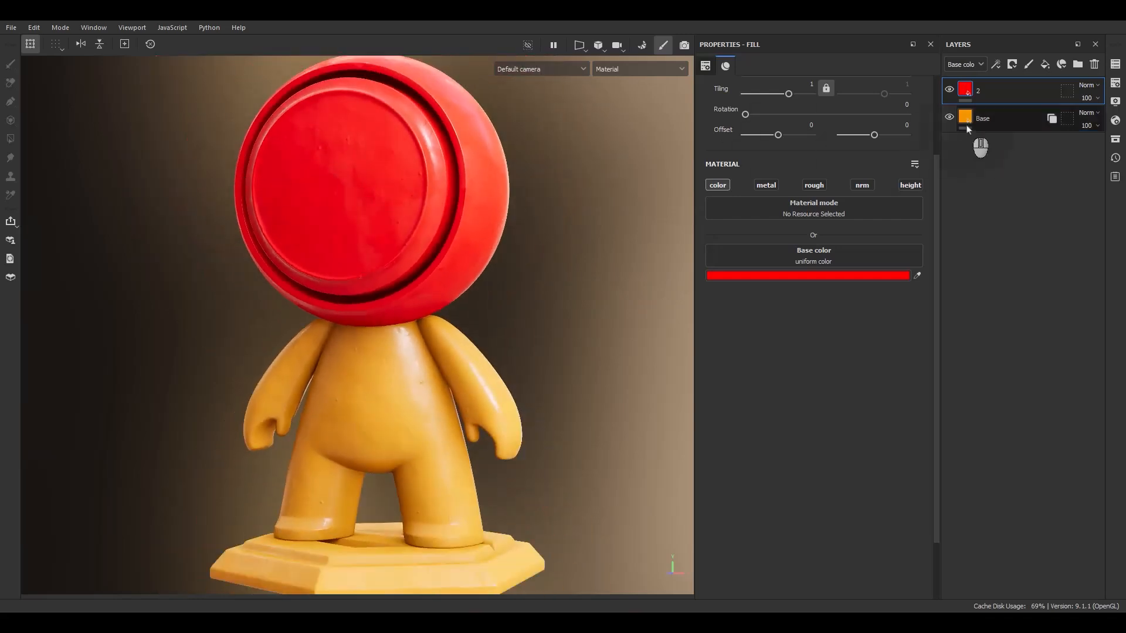
pyautogui.rightClick(983, 91)
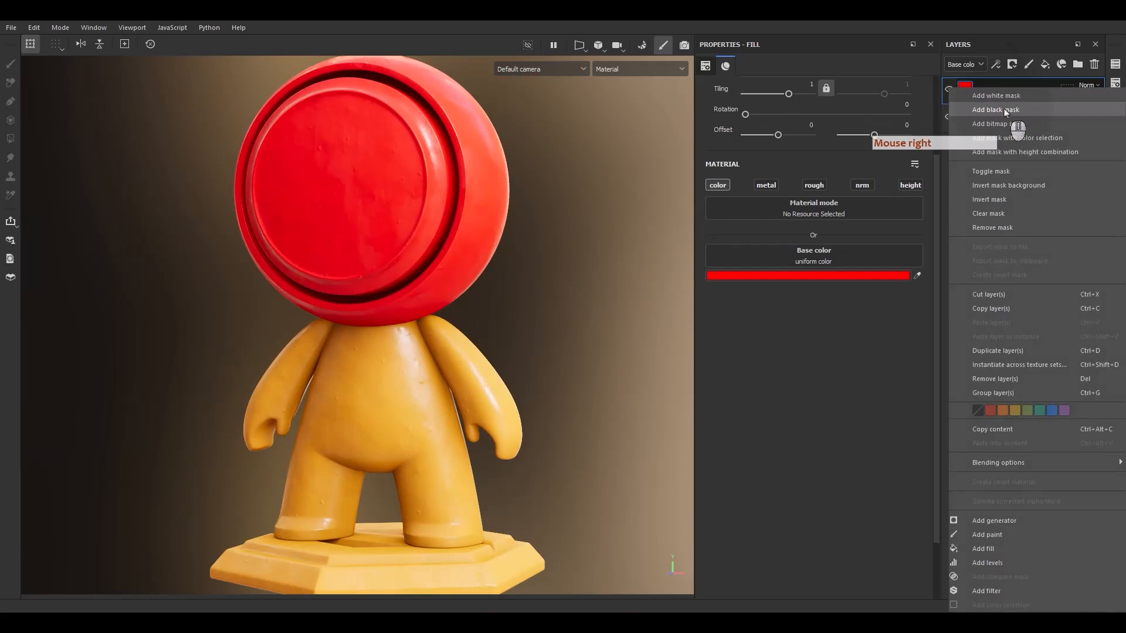
pyautogui.click(1005, 110)
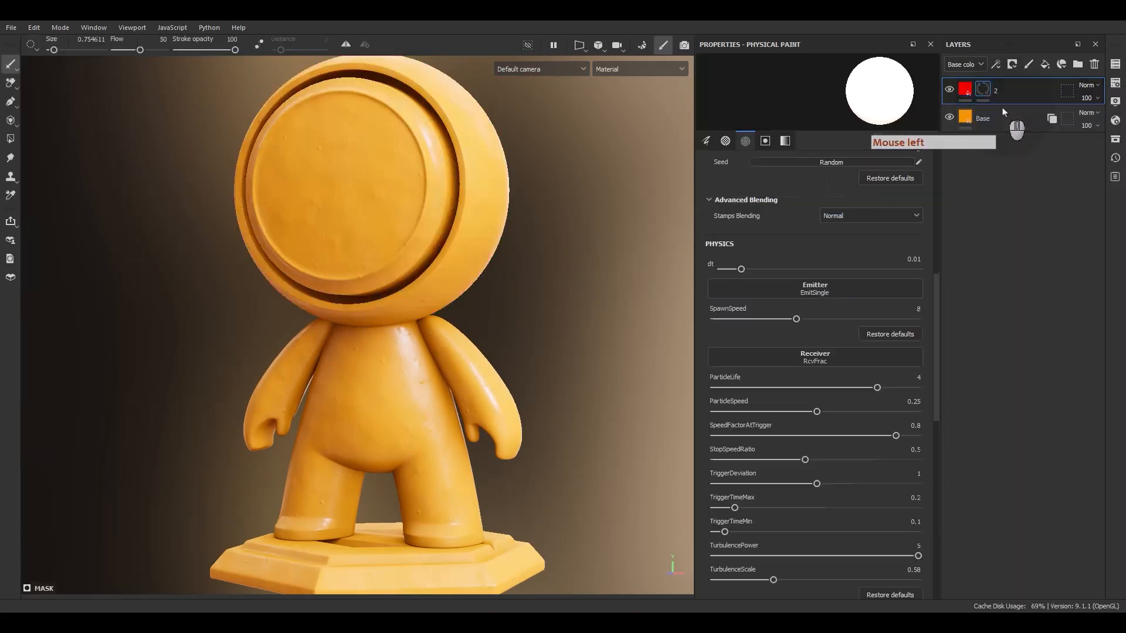
pyautogui.rightClick(991, 93)
pyautogui.click(978, 483)
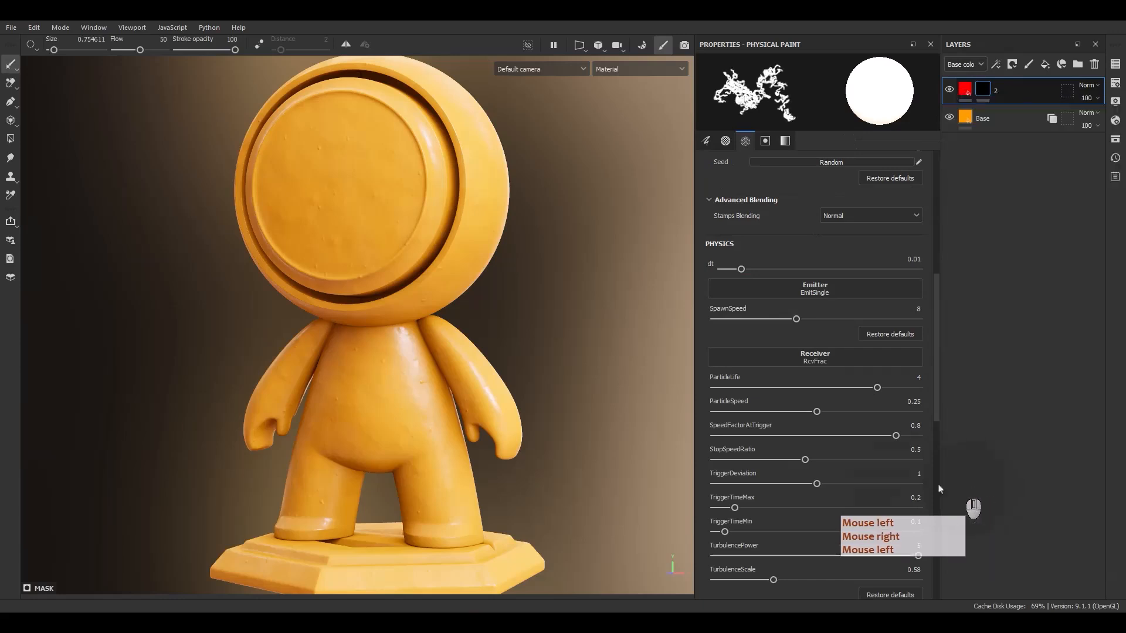
# Switch from Physical Paint to the regular Paint tool and show only the 2D UV view
pyautogui.click(10, 65)
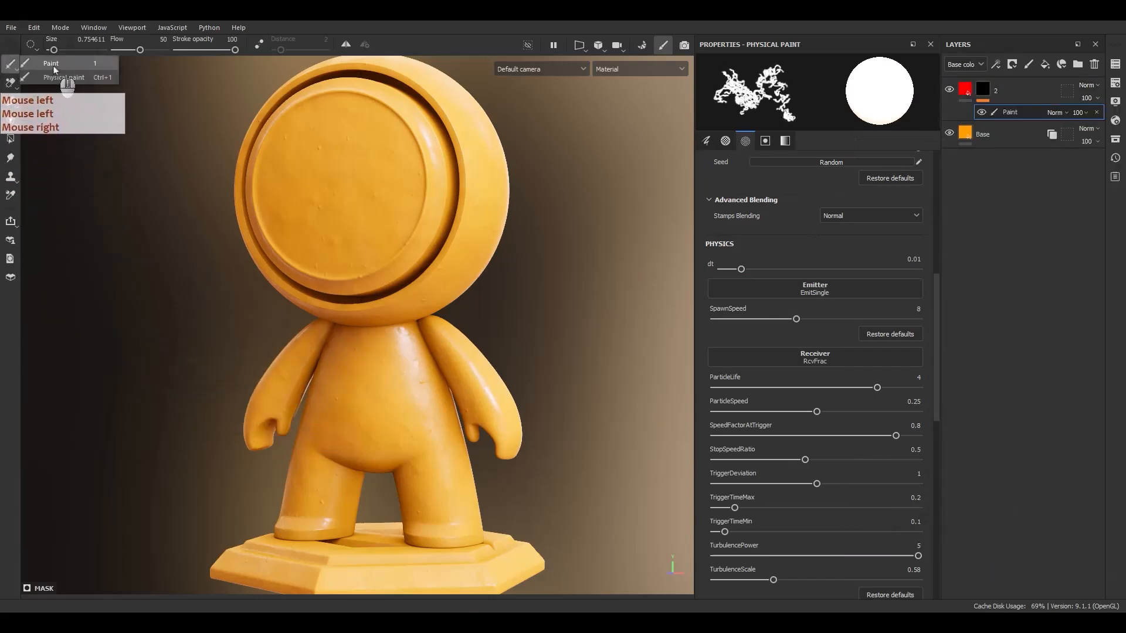
pyautogui.click(55, 66)
pyautogui.press('F3')
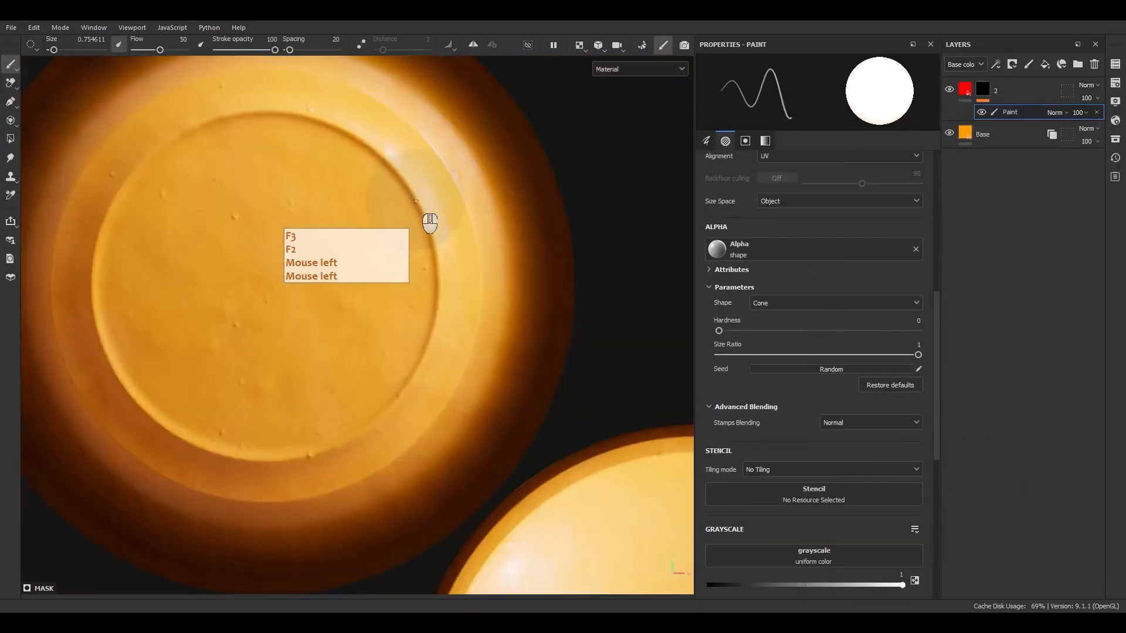
pyautogui.moveTo(415, 196)
pyautogui.keyDown('alt'); pyautogui.mouseDown(button='middle')
pyautogui.moveTo(455, 304)
pyautogui.moveTo(305, 226)
pyautogui.mouseUp(button='middle'); pyautogui.keyUp('alt')
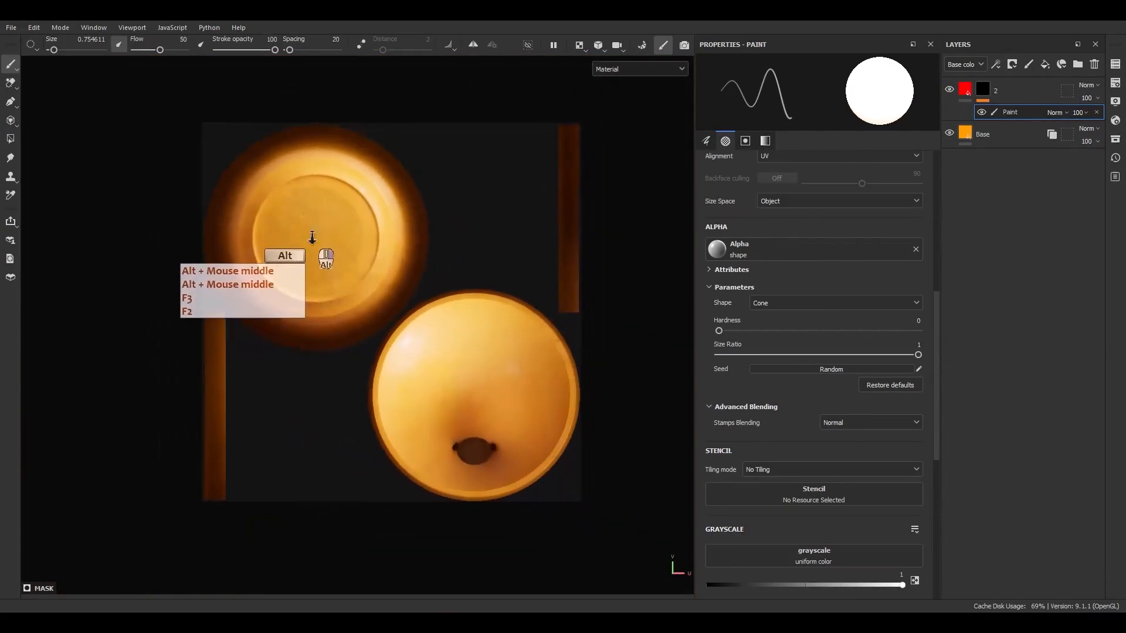
# Set the paint brush to size 30.01, hardness 1 and flow 100
pyautogui.keyDown('alt'); pyautogui.moveTo(305, 226); pyautogui.dragTo(409, 237, button='right'); pyautogui.keyUp('alt')
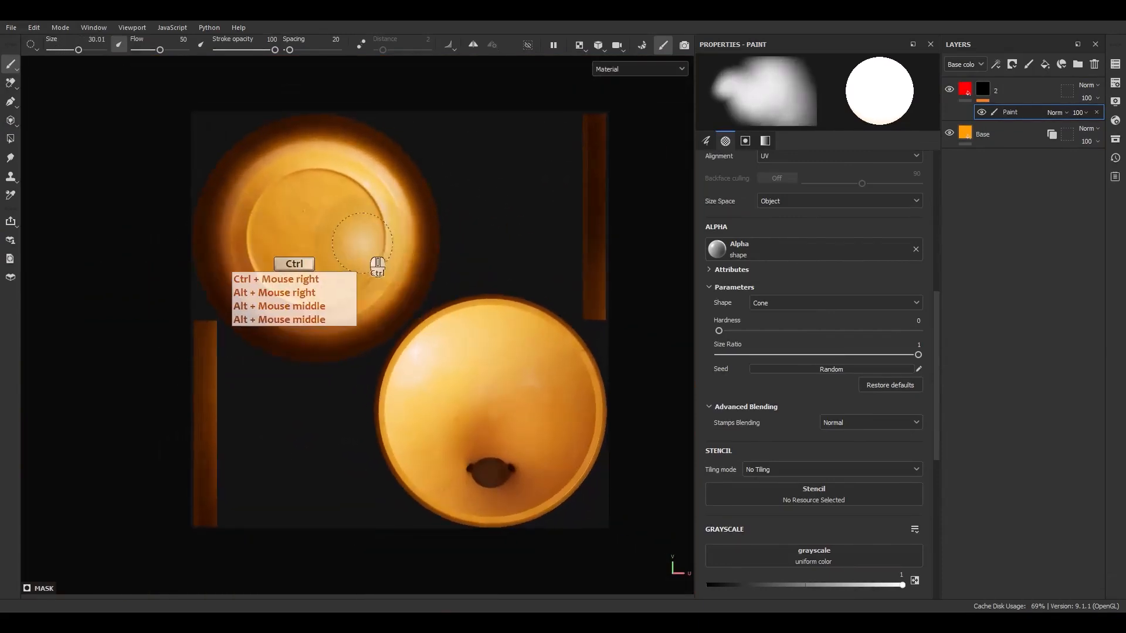
pyautogui.moveTo(334, 230)
pyautogui.keyDown('ctrl'); pyautogui.mouseDown(button='right')
pyautogui.moveTo(316, 159)
pyautogui.moveTo(326, 52)
pyautogui.mouseUp(button='right'); pyautogui.keyUp('ctrl')
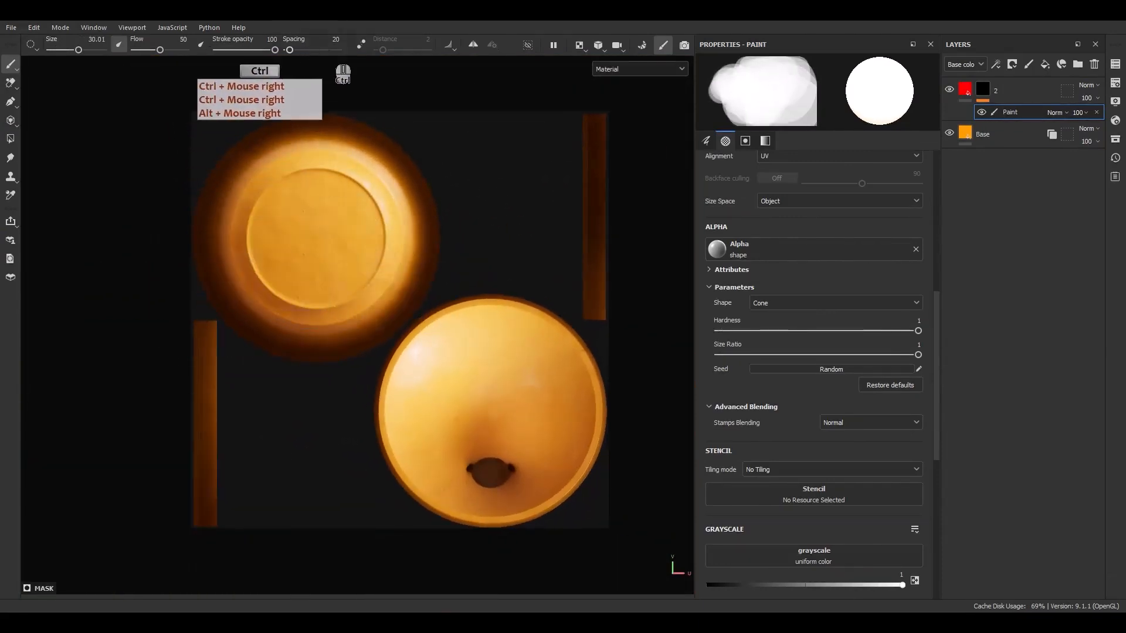
pyautogui.click(184, 49)
# Try painting the mask over the front disc's round UV island, and undo the stroke
pyautogui.moveTo(234, 173)
pyautogui.mouseDown()
pyautogui.moveTo(410, 202)
pyautogui.moveTo(396, 161)
pyautogui.moveTo(276, 246)
pyautogui.moveTo(224, 260)
pyautogui.moveTo(265, 322)
pyautogui.moveTo(238, 306)
pyautogui.moveTo(390, 335)
pyautogui.moveTo(430, 222)
pyautogui.moveTo(452, 292)
pyautogui.moveTo(388, 232)
pyautogui.moveTo(347, 308)
pyautogui.mouseUp()
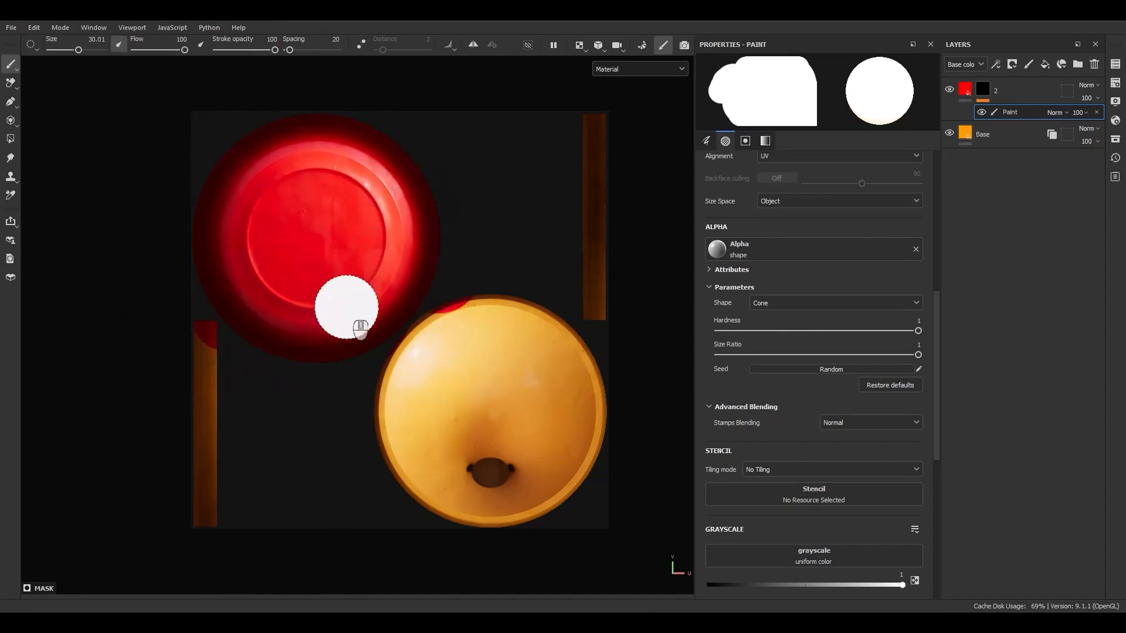
pyautogui.scroll(3, 332, 233)
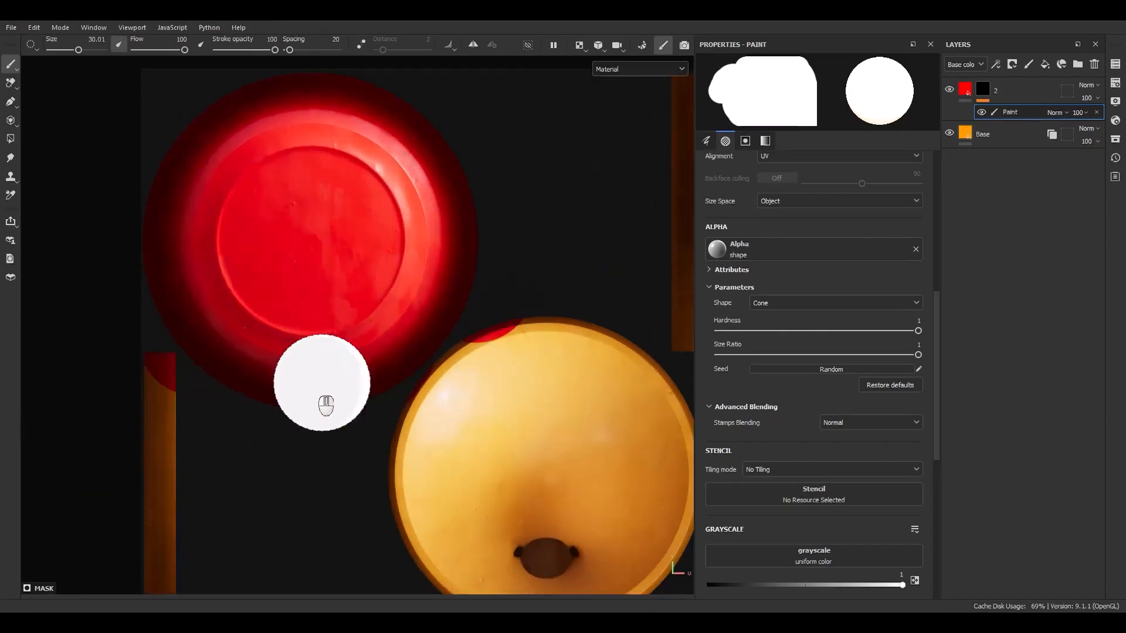
pyautogui.hotkey('ctrl', 'z')
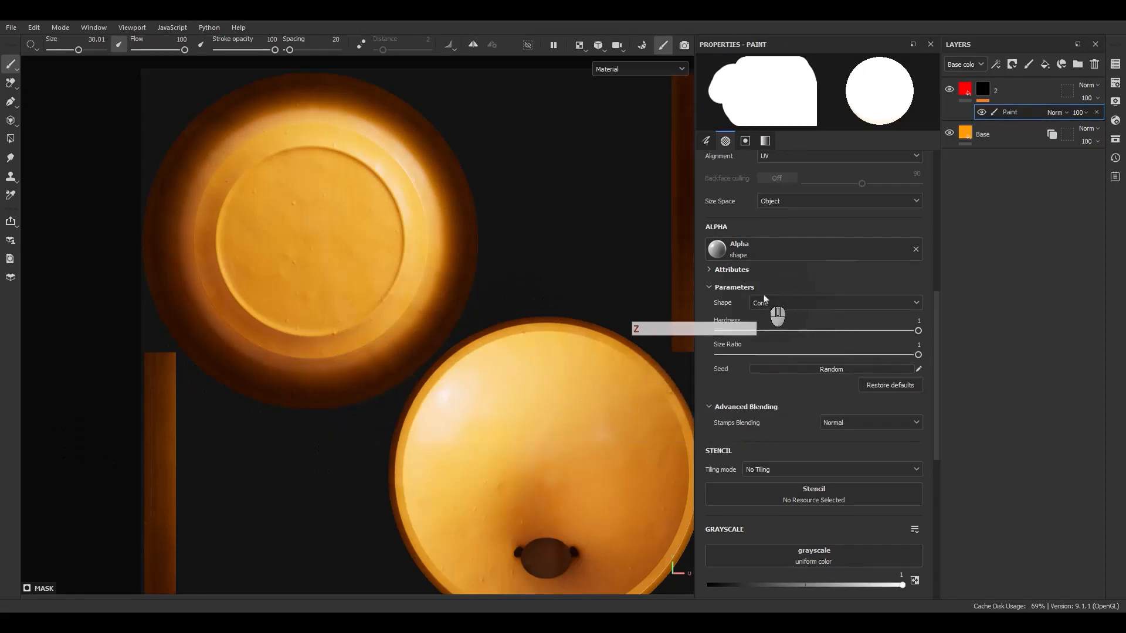
# Set the brush's size space to Texture and paint the front disc's UV island red at brush size 17.96
pyautogui.scroll(3, 773, 310)
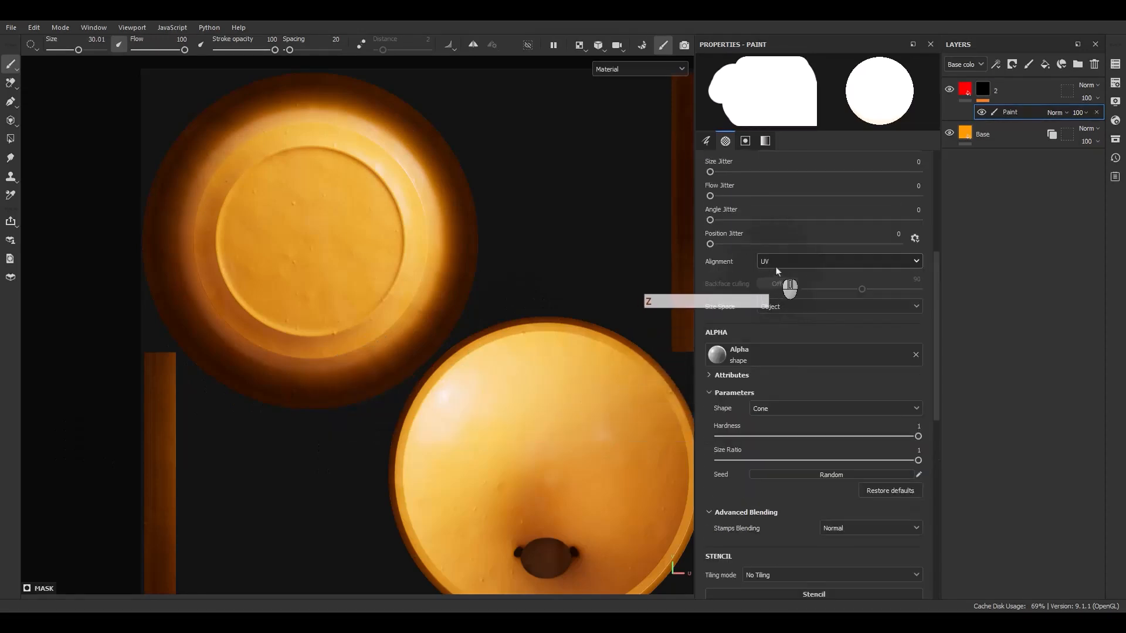
pyautogui.click(768, 307)
pyautogui.click(773, 347)
pyautogui.moveTo(478, 296)
pyautogui.keyDown('ctrl'); pyautogui.mouseDown(button='right')
pyautogui.moveTo(352, 263)
pyautogui.moveTo(339, 297)
pyautogui.mouseUp(button='right'); pyautogui.keyUp('ctrl')
pyautogui.moveTo(339, 297)
pyautogui.mouseDown()
pyautogui.moveTo(443, 253)
pyautogui.moveTo(403, 176)
pyautogui.moveTo(410, 181)
pyautogui.moveTo(259, 143)
pyautogui.moveTo(233, 272)
pyautogui.moveTo(198, 264)
pyautogui.moveTo(206, 319)
pyautogui.moveTo(252, 362)
pyautogui.moveTo(332, 391)
pyautogui.moveTo(422, 334)
pyautogui.moveTo(336, 311)
pyautogui.moveTo(332, 215)
pyautogui.moveTo(322, 244)
pyautogui.mouseUp()
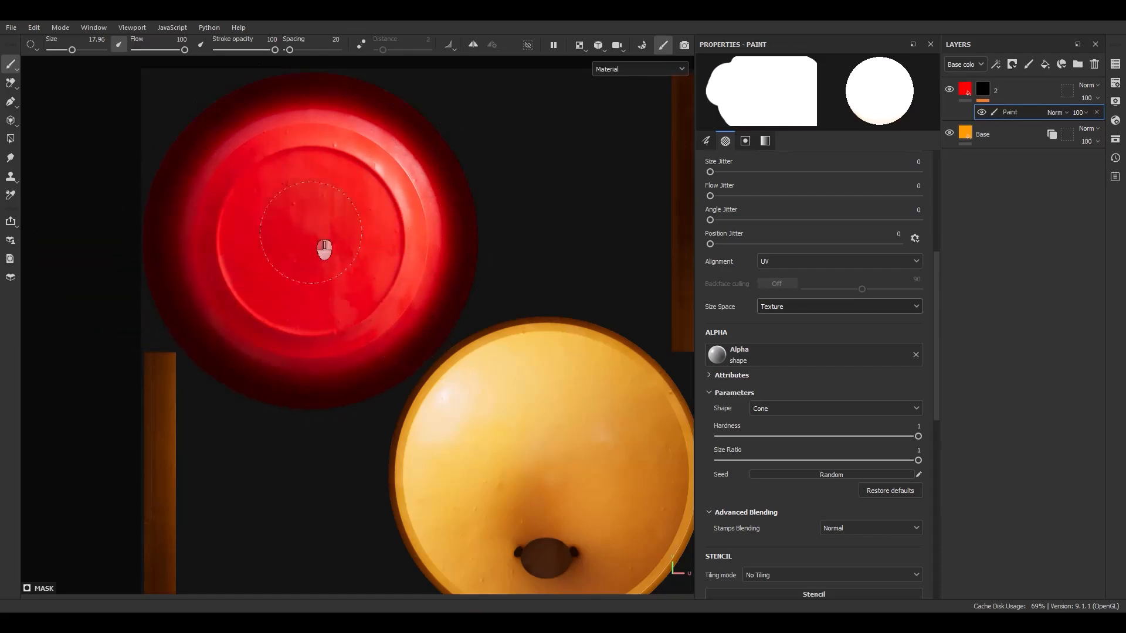
# Show the 3D and 2D views side by side with the painted disc framed on the model
pyautogui.press('F1')
pyautogui.keyDown('alt'); pyautogui.moveTo(276, 217); pyautogui.dragTo(280, 285, button='middle'); pyautogui.keyUp('alt')
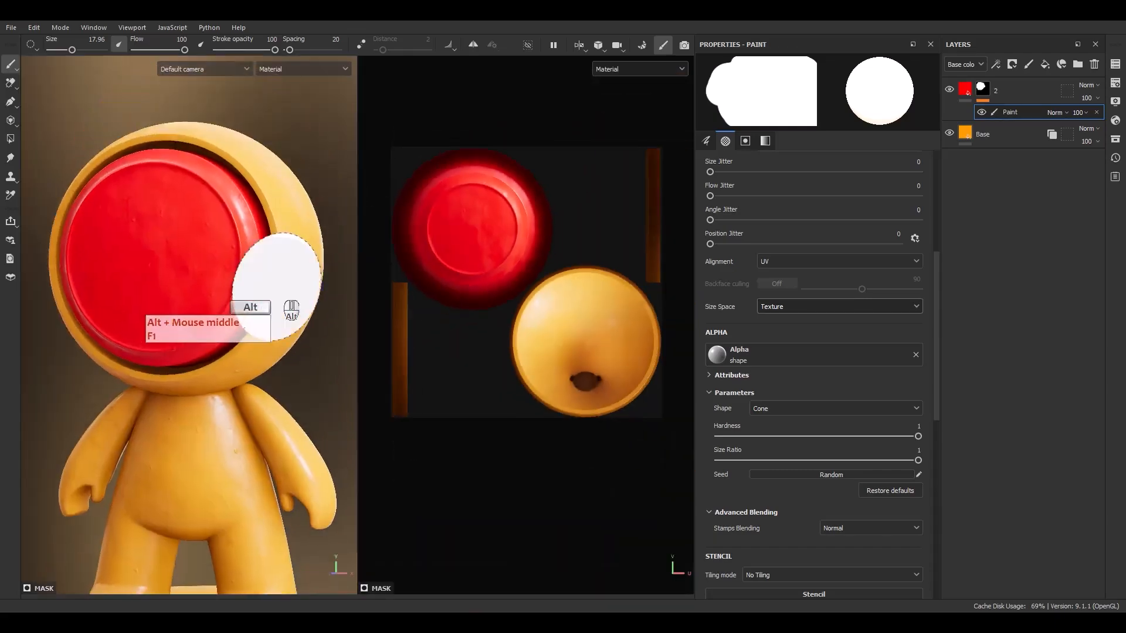
pyautogui.moveTo(280, 285)
pyautogui.keyDown('alt'); pyautogui.mouseDown()
pyautogui.moveTo(162, 295)
pyautogui.moveTo(434, 281)
pyautogui.moveTo(266, 293)
pyautogui.mouseUp(); pyautogui.keyUp('alt')
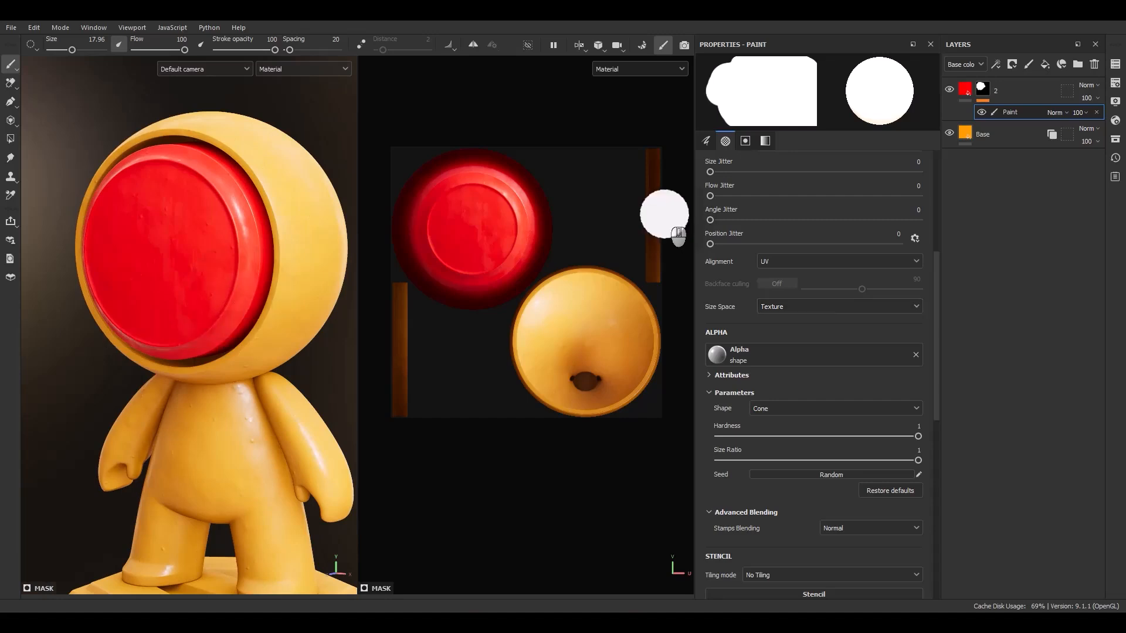
# Hide the existing paint effect on layer 2's mask and add a second paint effect above it
pyautogui.click(981, 112)
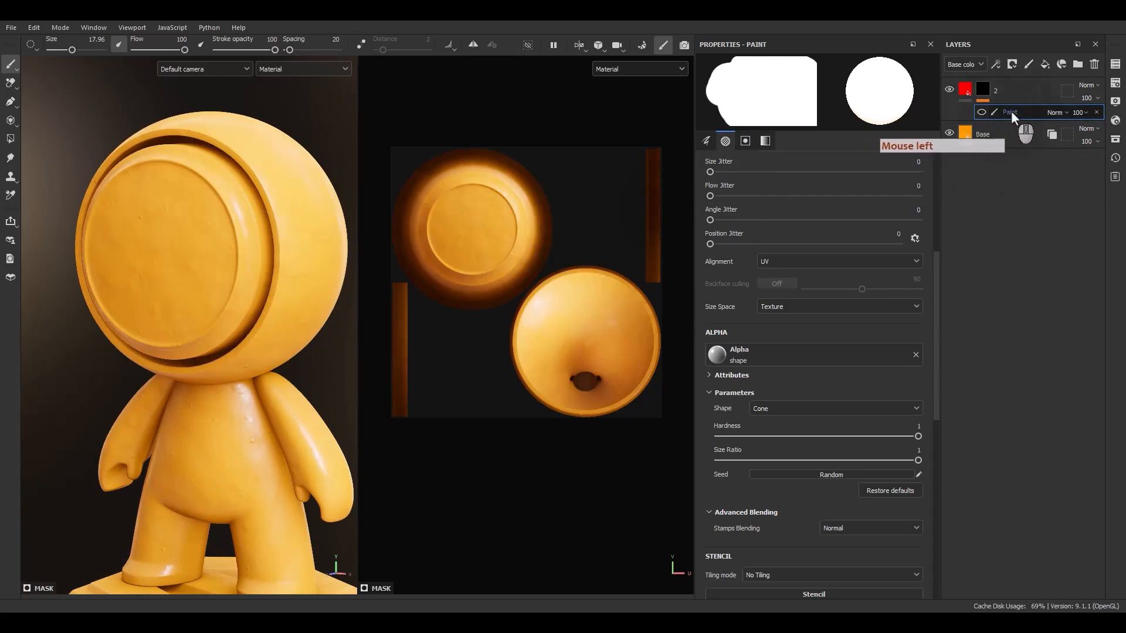
pyautogui.rightClick(1012, 110)
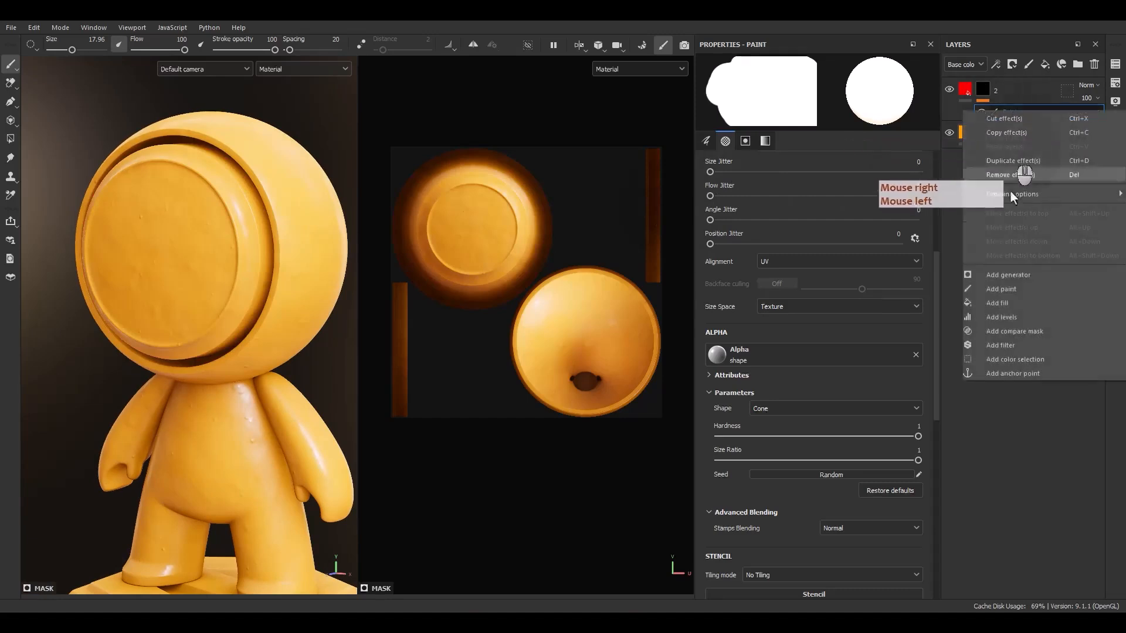
pyautogui.click(1004, 291)
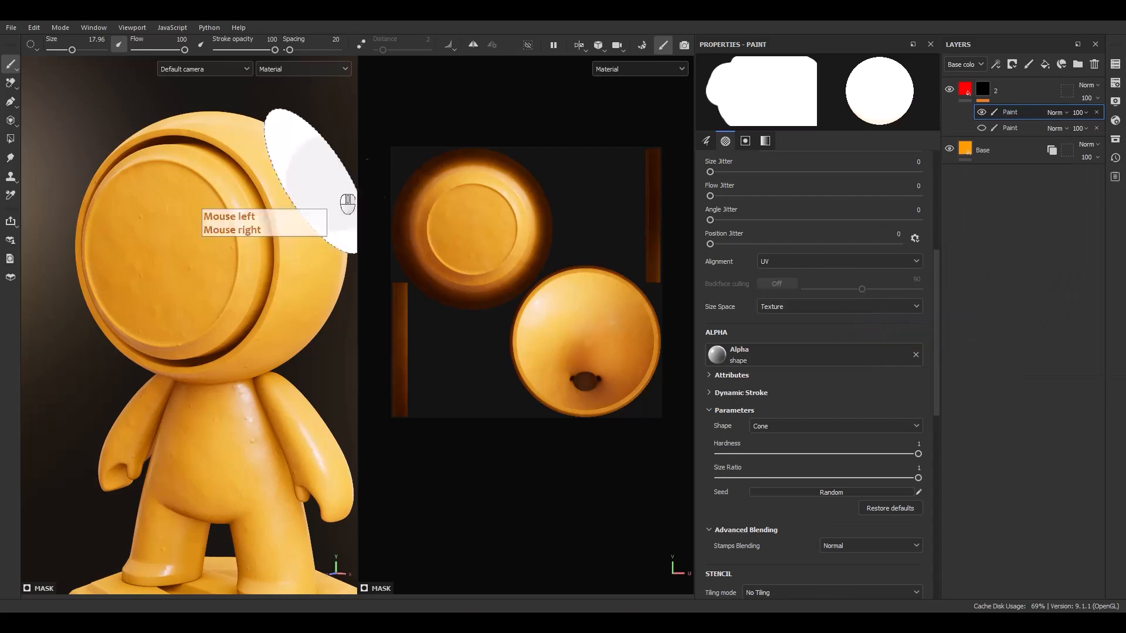
# Fill the front disc's whole UV island on layer 2's mask using Polygon Fill in UV chunk mode
pyautogui.click(9, 141)
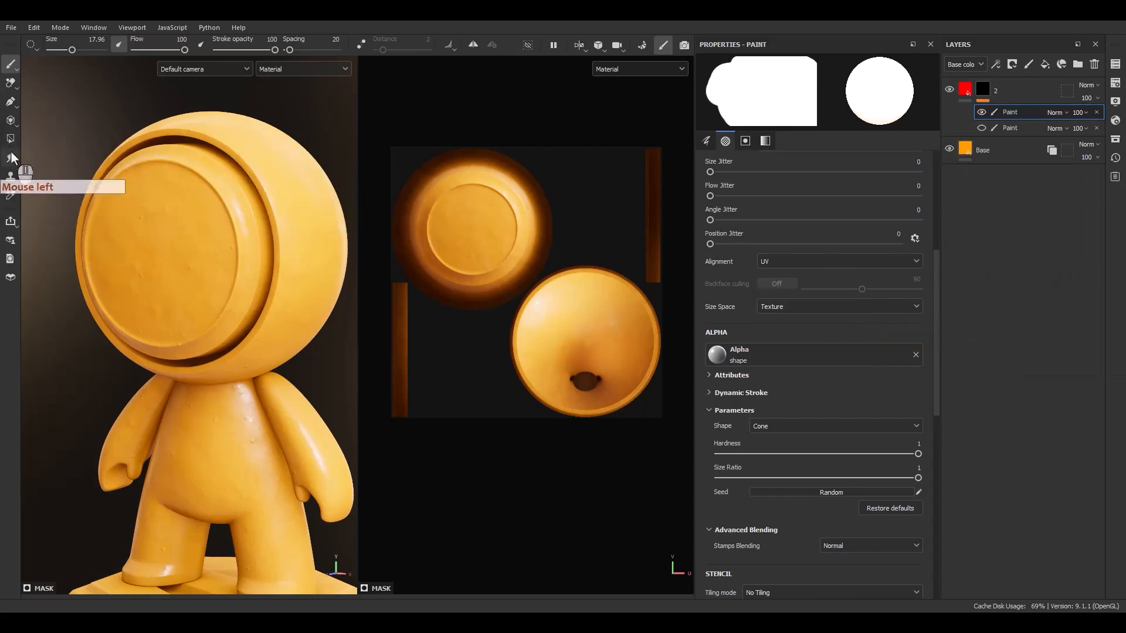
pyautogui.click(87, 47)
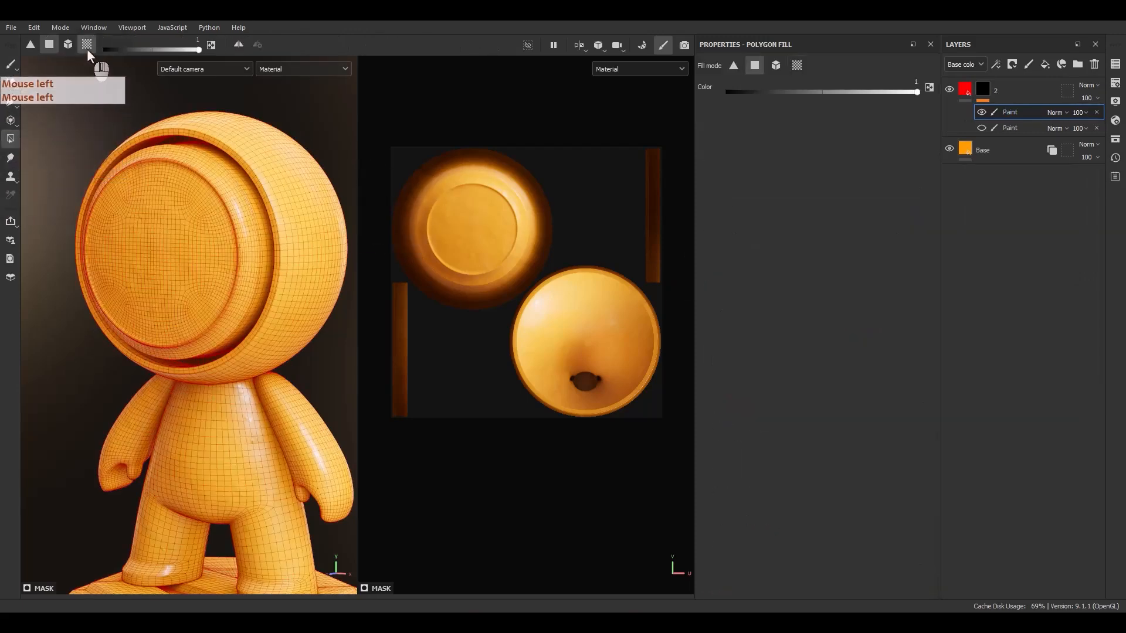
pyautogui.click(188, 223)
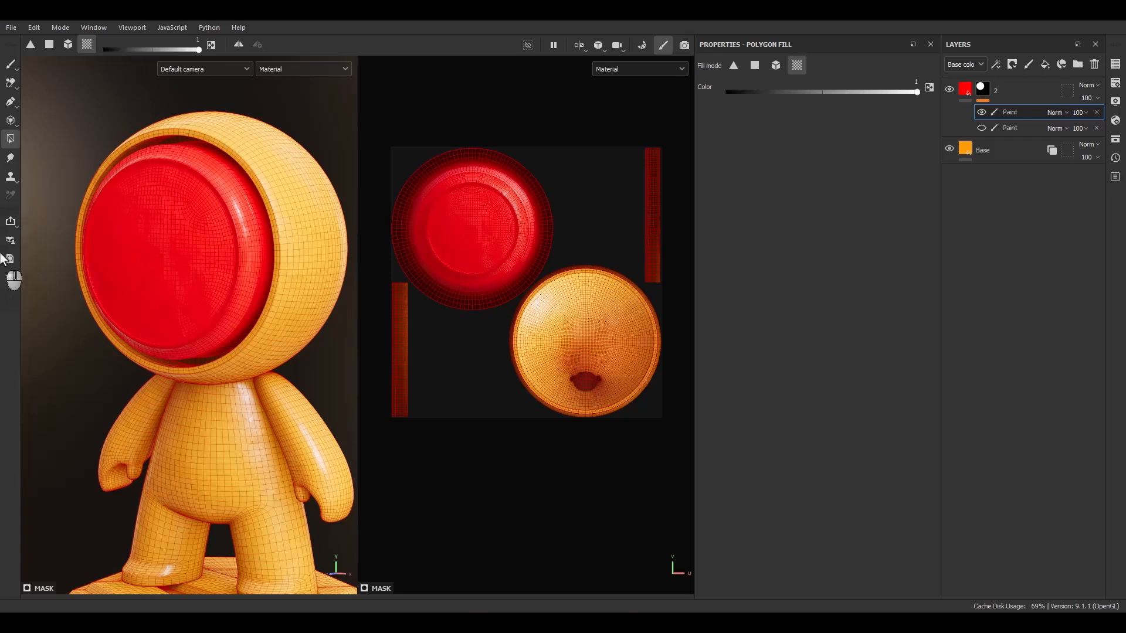
# Delete both paint effects from layer 2's mask and remove layer 2, keeping only the Base layer
pyautogui.click(1096, 111)
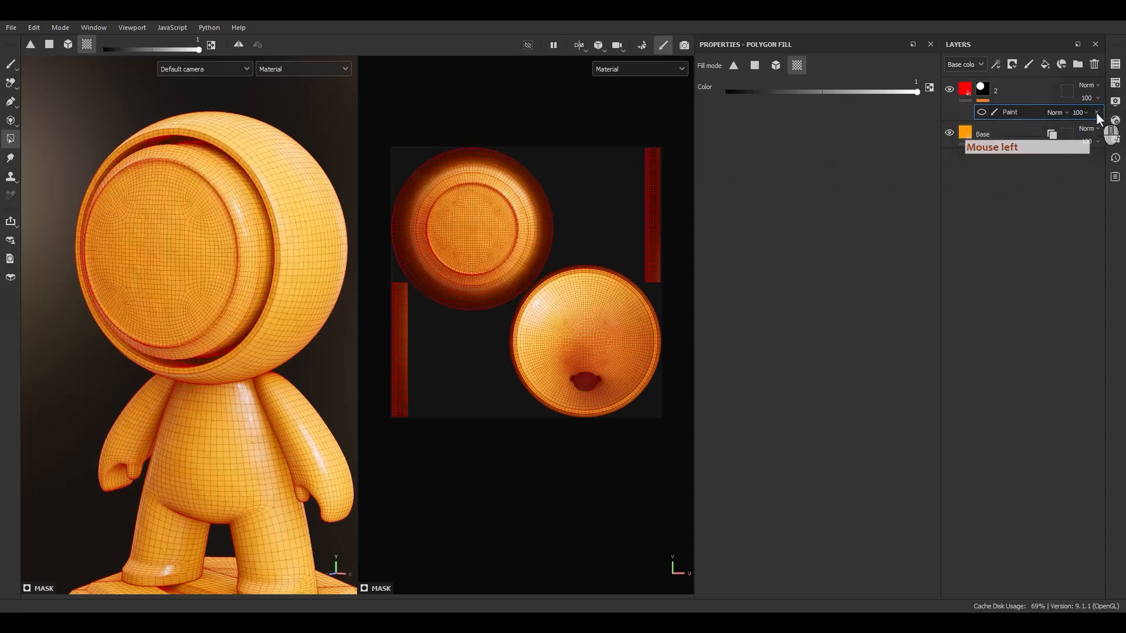
pyautogui.click(1092, 113)
pyautogui.click(1028, 117)
pyautogui.click(1102, 82)
pyautogui.click(1093, 64)
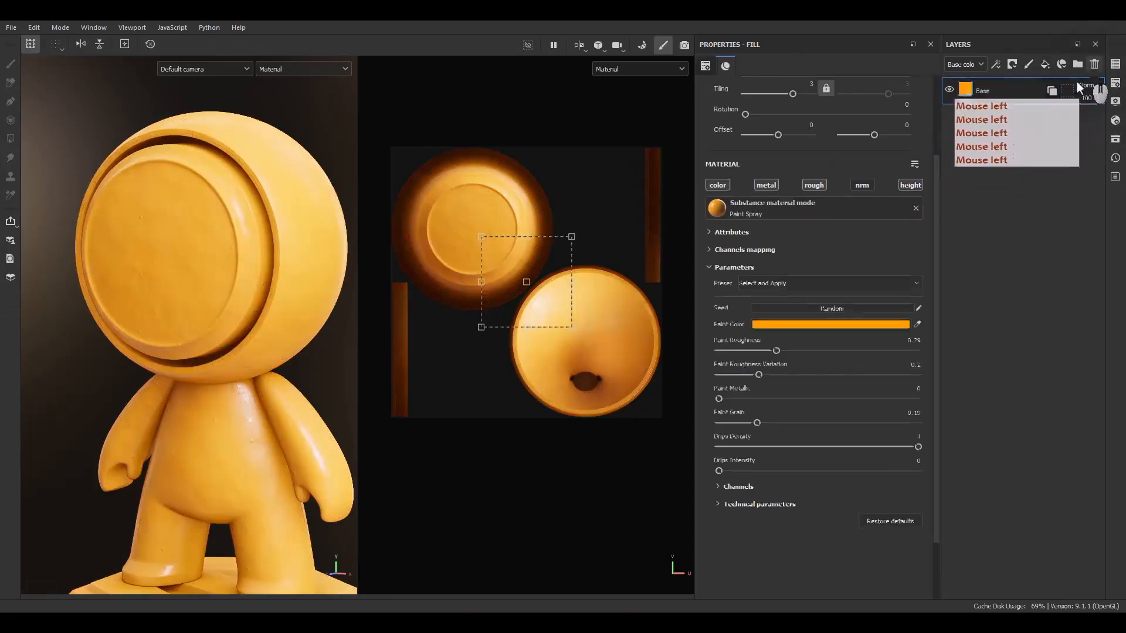
pyautogui.click(1019, 178)
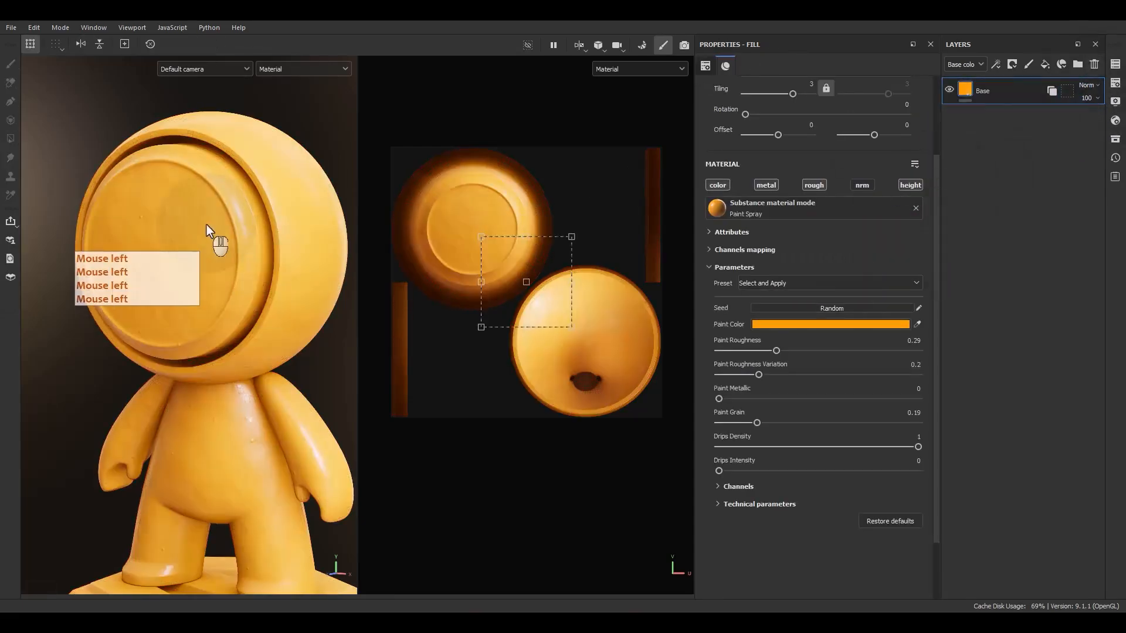
# Show only the 3D view and frame the character's head with its front disc
pyautogui.press('F2')
pyautogui.scroll(4, 391, 176)
pyautogui.keyDown('alt'); pyautogui.moveTo(392, 176); pyautogui.dragTo(404, 258); pyautogui.keyUp('alt')
pyautogui.keyDown('alt'); pyautogui.moveTo(404, 257); pyautogui.dragTo(385, 269, button='right'); pyautogui.keyUp('alt')
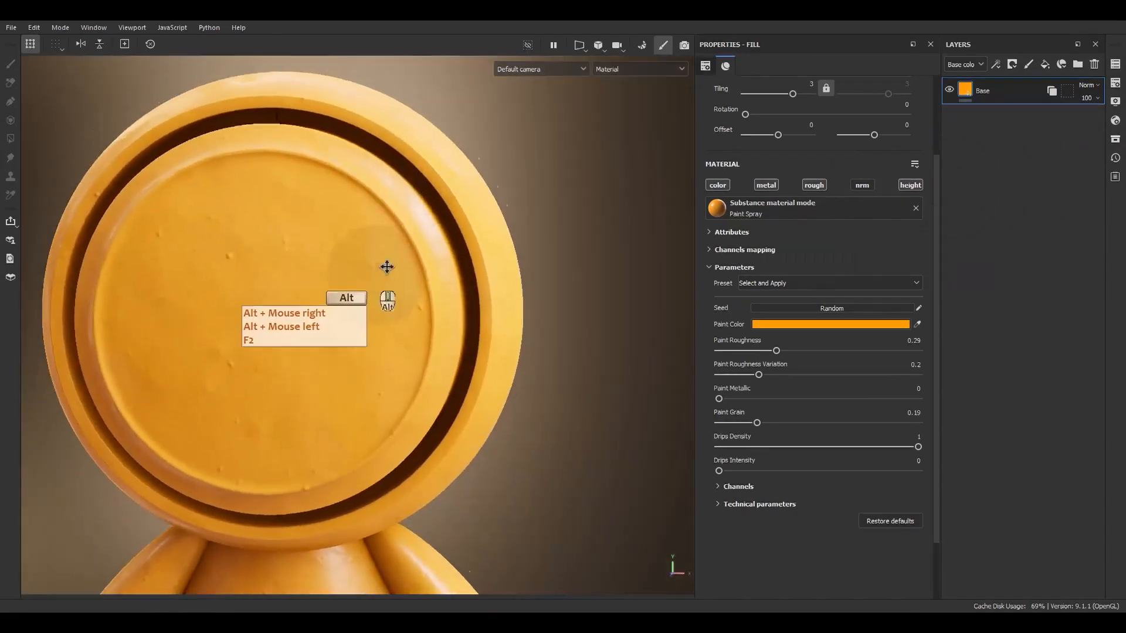
pyautogui.keyDown('alt'); pyautogui.moveTo(385, 270); pyautogui.dragTo(480, 273, button='middle'); pyautogui.keyUp('alt')
pyautogui.keyDown('alt'); pyautogui.moveTo(455, 287); pyautogui.dragTo(548, 282); pyautogui.keyUp('alt')
pyautogui.keyDown('alt'); pyautogui.moveTo(510, 285); pyautogui.dragTo(566, 275, button='middle'); pyautogui.keyUp('alt')
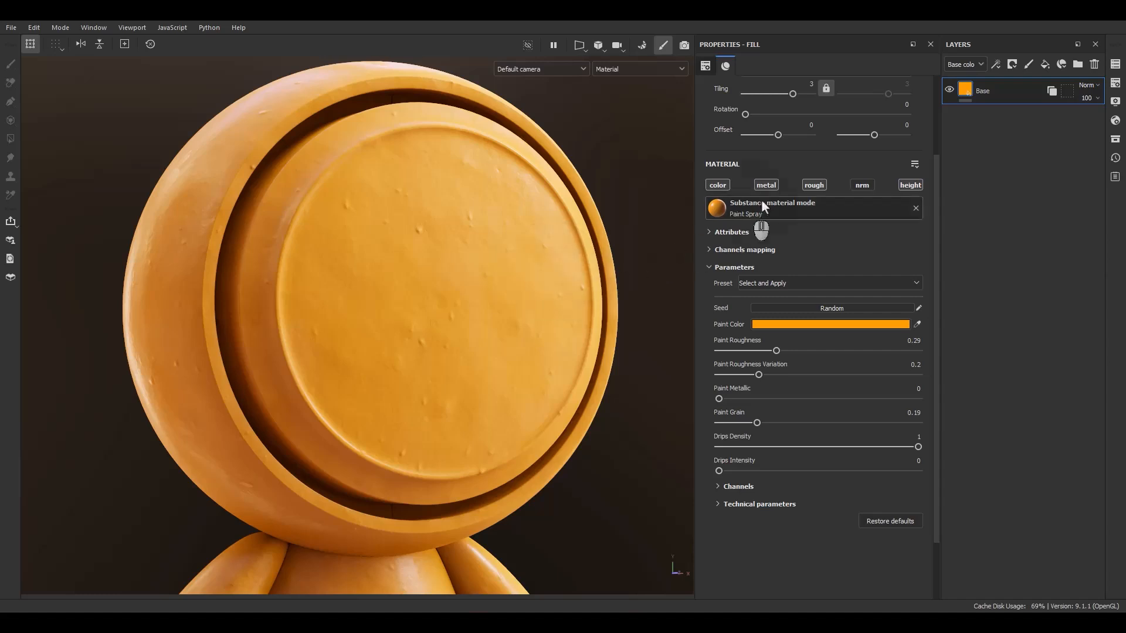
# Add a fill layer above Base using the Concrete wall smooth pillar texture as base color, with only the color channel enabled
pyautogui.click(1045, 66)
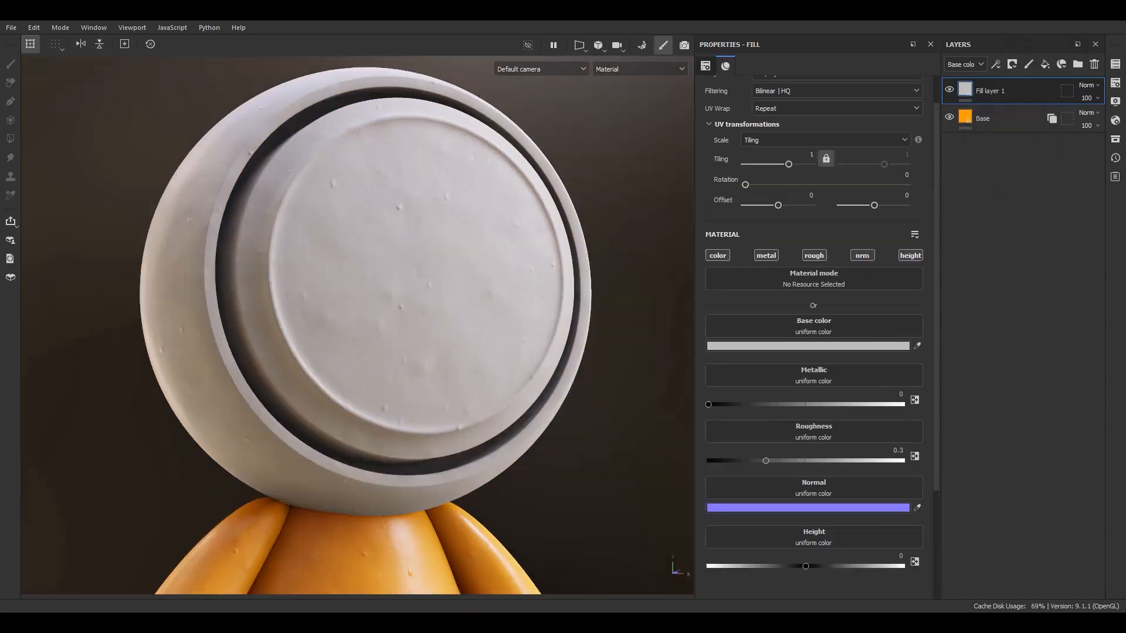
pyautogui.moveTo(1123, 478); pyautogui.dragTo(827, 328)
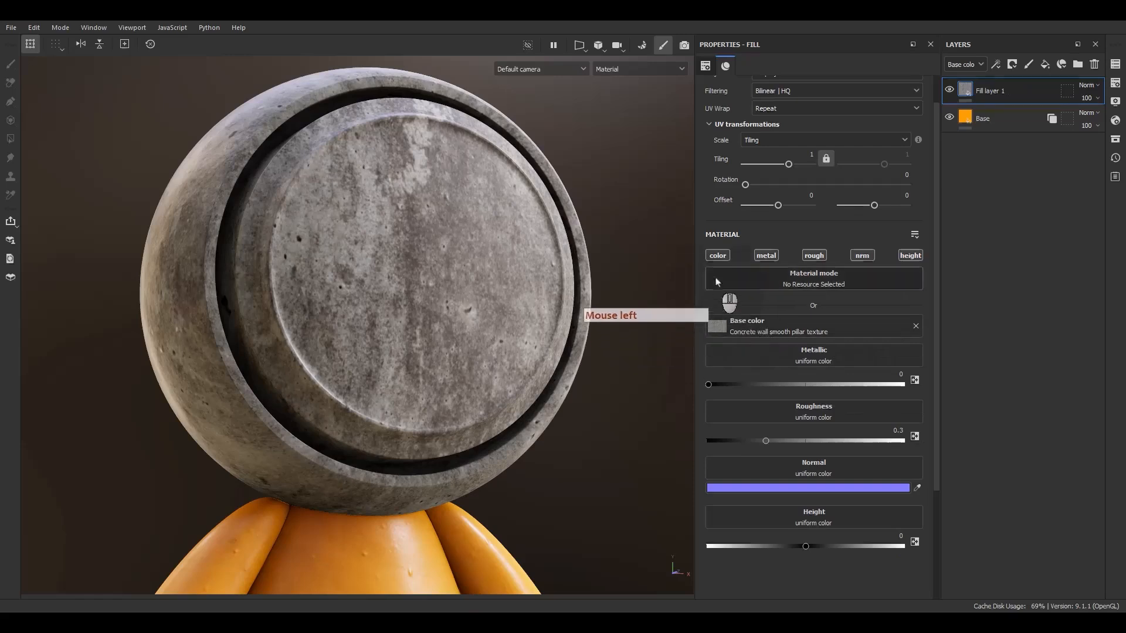
pyautogui.keyDown('alt'); pyautogui.click(717, 256); pyautogui.keyUp('alt')
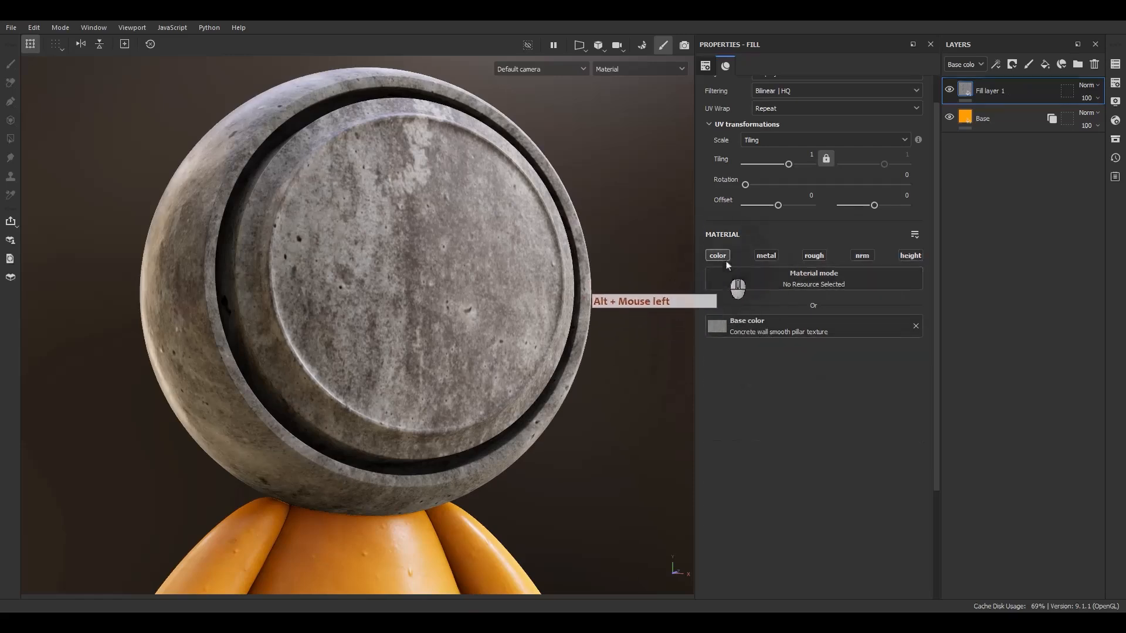
# Set the concrete fill layer's UV tiling to 2
pyautogui.click(810, 154)
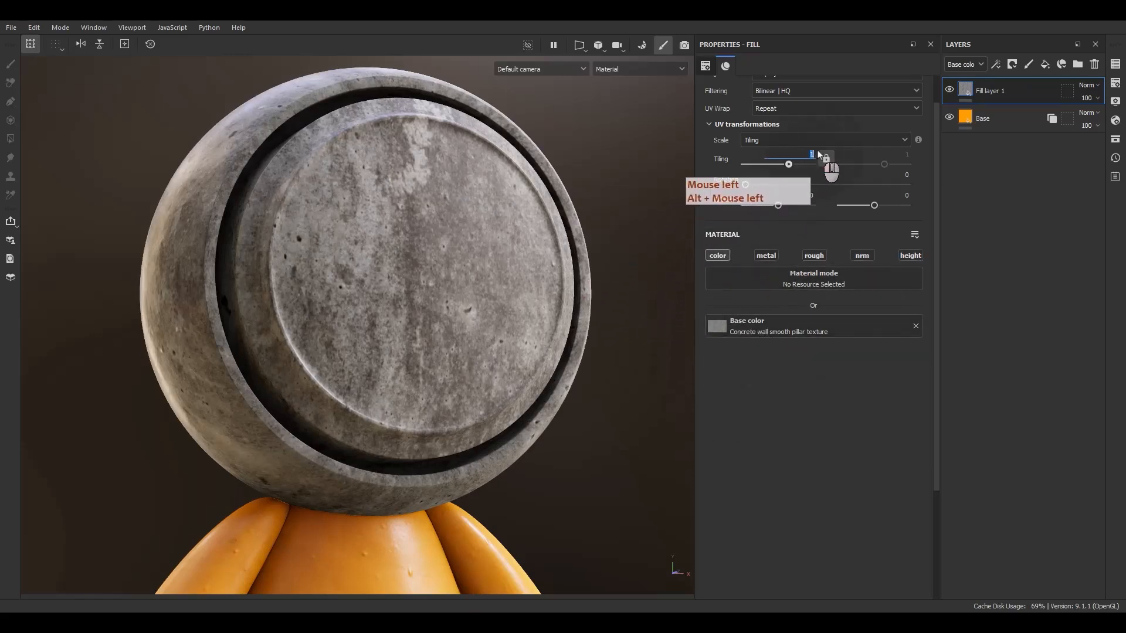
pyautogui.write('2')
pyautogui.press('Return')
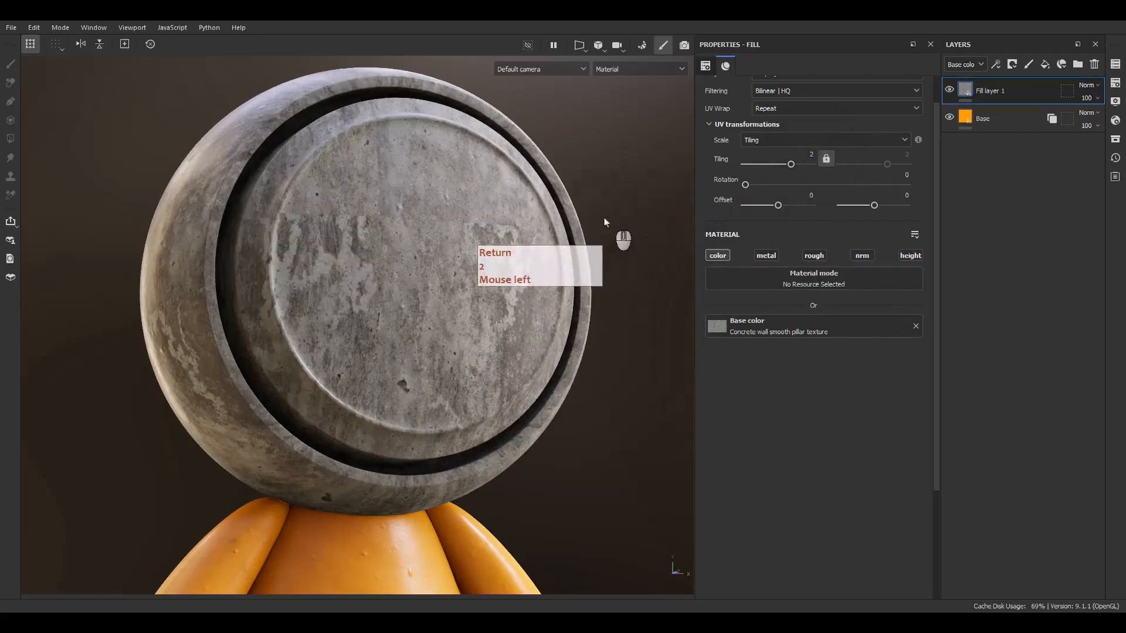
# Examine the concrete texture's tiling seams up close on the front disc and around the head
pyautogui.keyDown('alt'); pyautogui.moveTo(490, 241); pyautogui.dragTo(469, 243, button='middle'); pyautogui.keyUp('alt')
pyautogui.keyDown('alt'); pyautogui.moveTo(410, 264); pyautogui.dragTo(519, 293); pyautogui.keyUp('alt')
pyautogui.scroll(2, 325, 268)
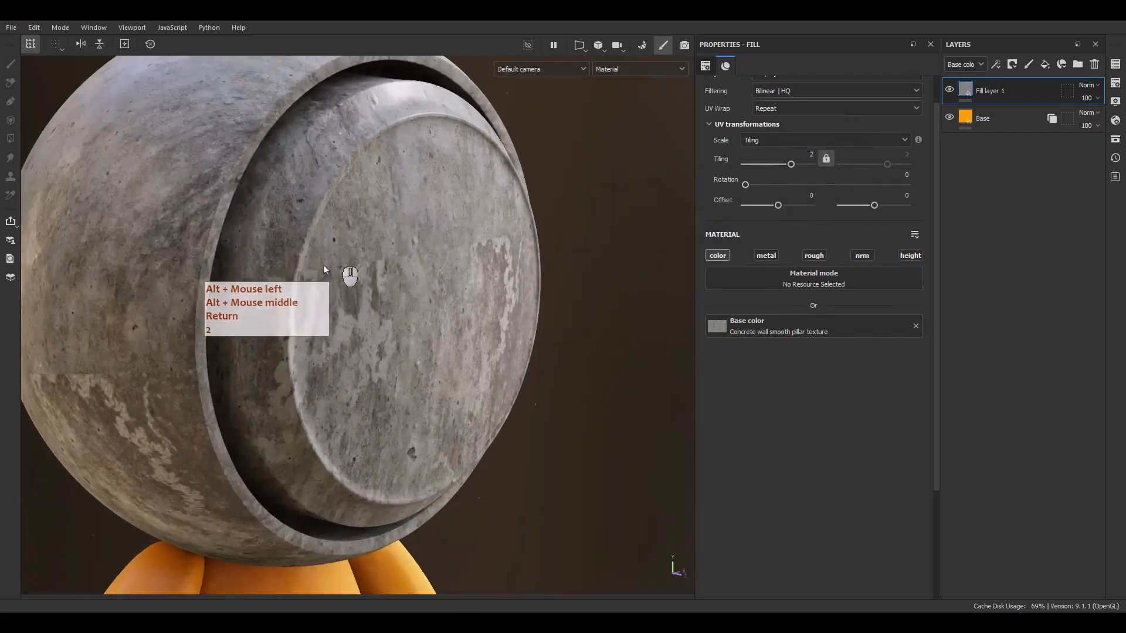
pyautogui.scroll(4, 324, 269)
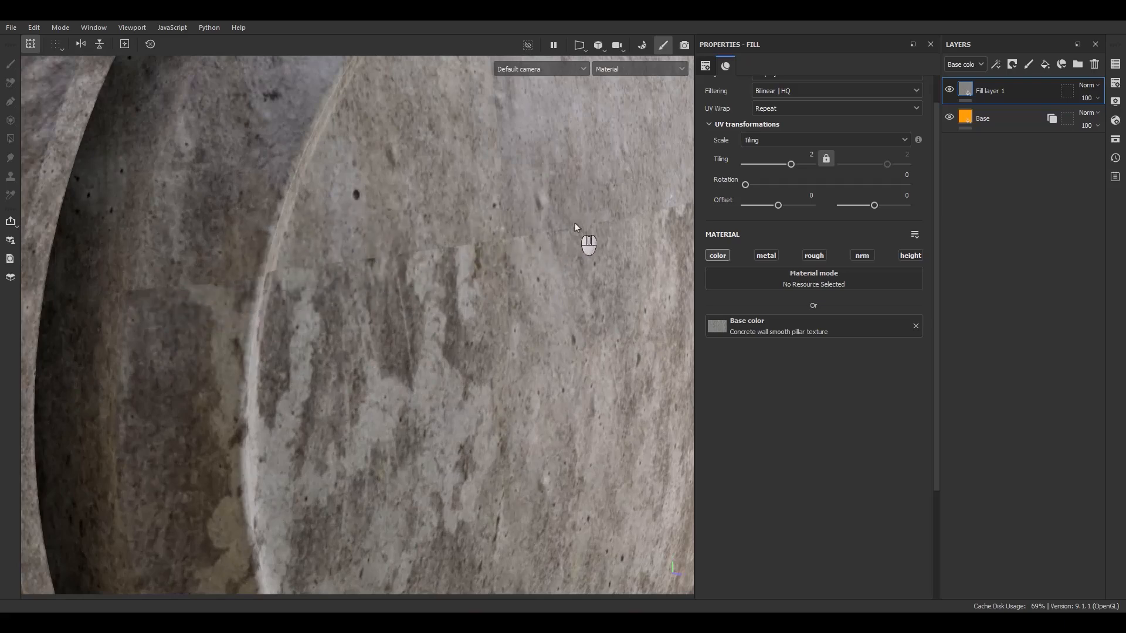
pyautogui.scroll(-6, 458, 253)
pyautogui.keyDown('alt'); pyautogui.moveTo(399, 281); pyautogui.dragTo(469, 284); pyautogui.keyUp('alt')
pyautogui.keyDown('alt'); pyautogui.moveTo(469, 284); pyautogui.dragTo(468, 252, button='right'); pyautogui.keyUp('alt')
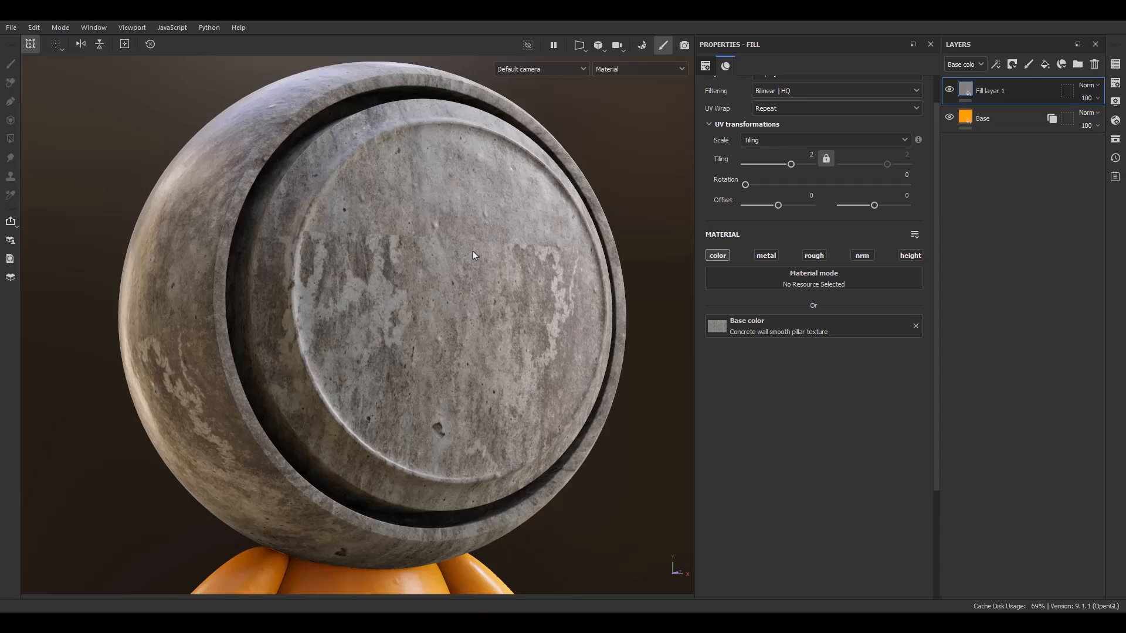
# Add a paint layer above the concrete fill layer and set its Base color blending mode to Passthrough
pyautogui.click(1029, 64)
pyautogui.click(1000, 89)
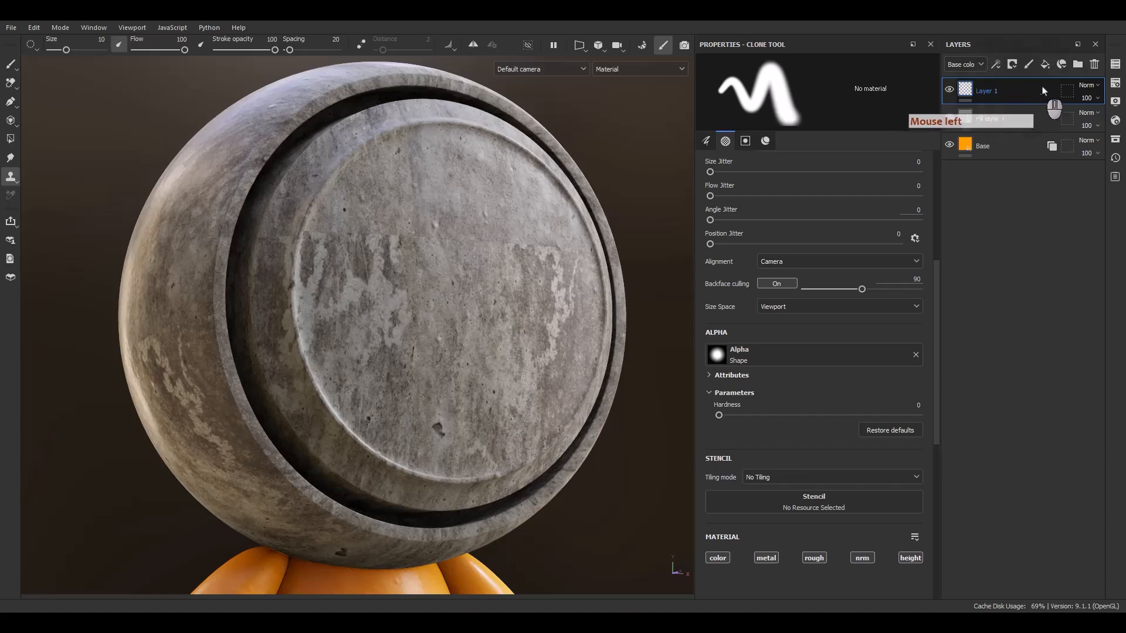
pyautogui.click(1087, 88)
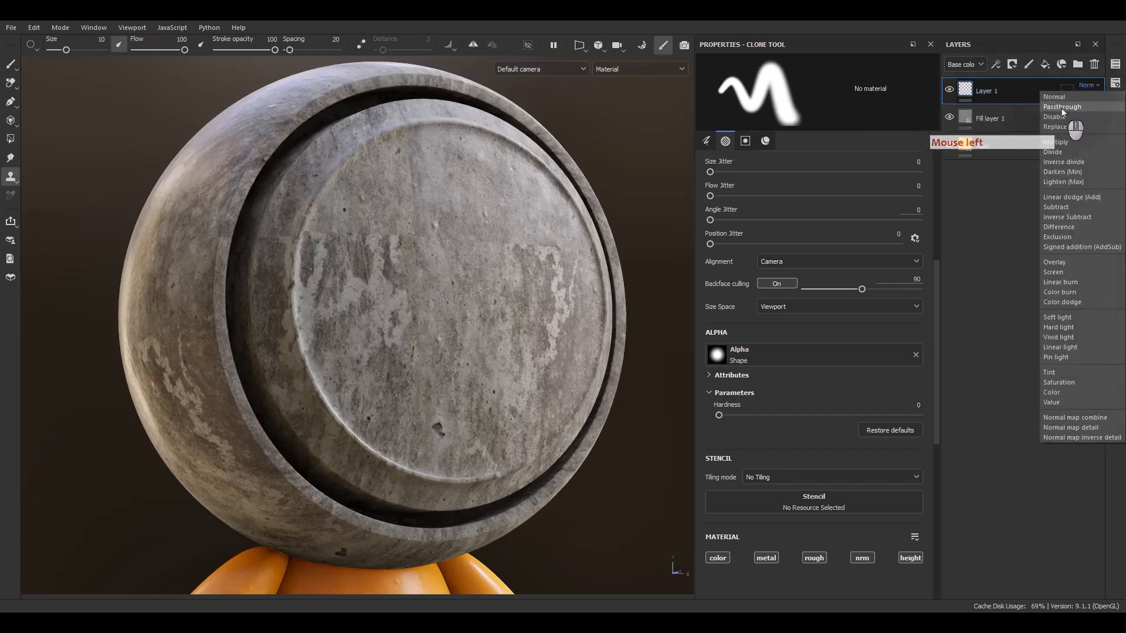
pyautogui.click(1062, 108)
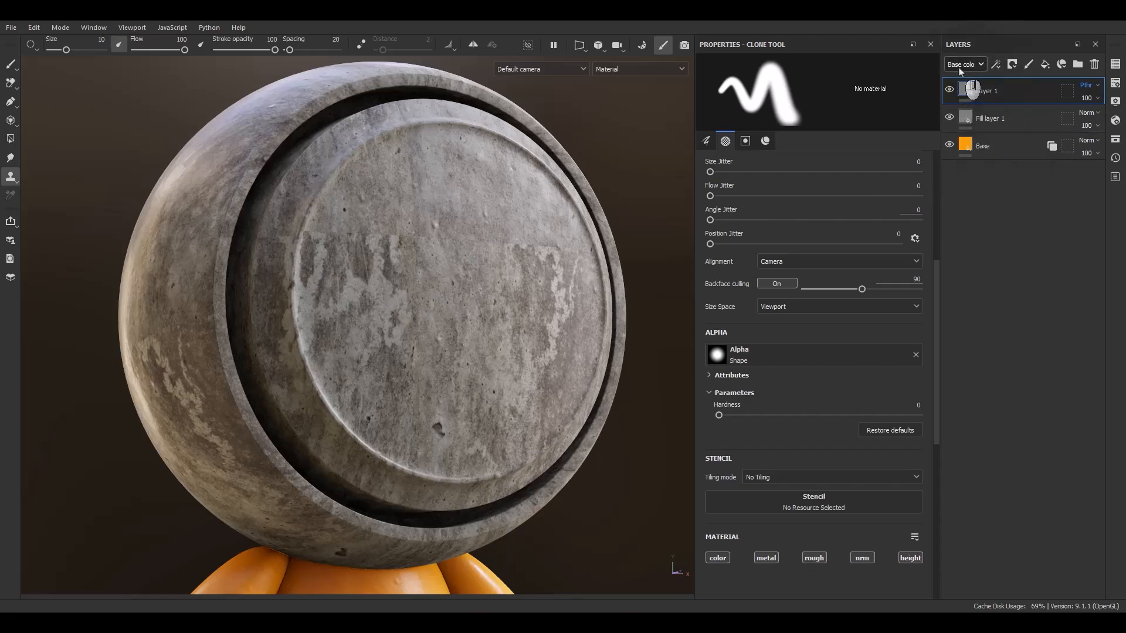
pyautogui.click(976, 91)
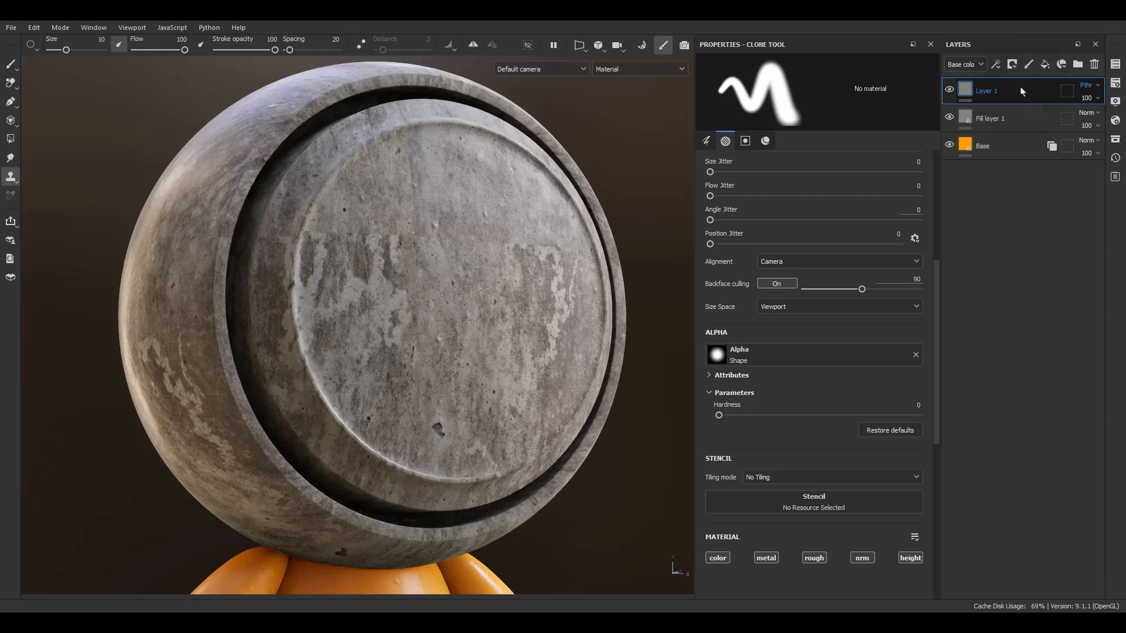
# With Clone (relative source), sample concrete on the disc's upper area and paint it along the horizontal texture seam
pyautogui.click(13, 179)
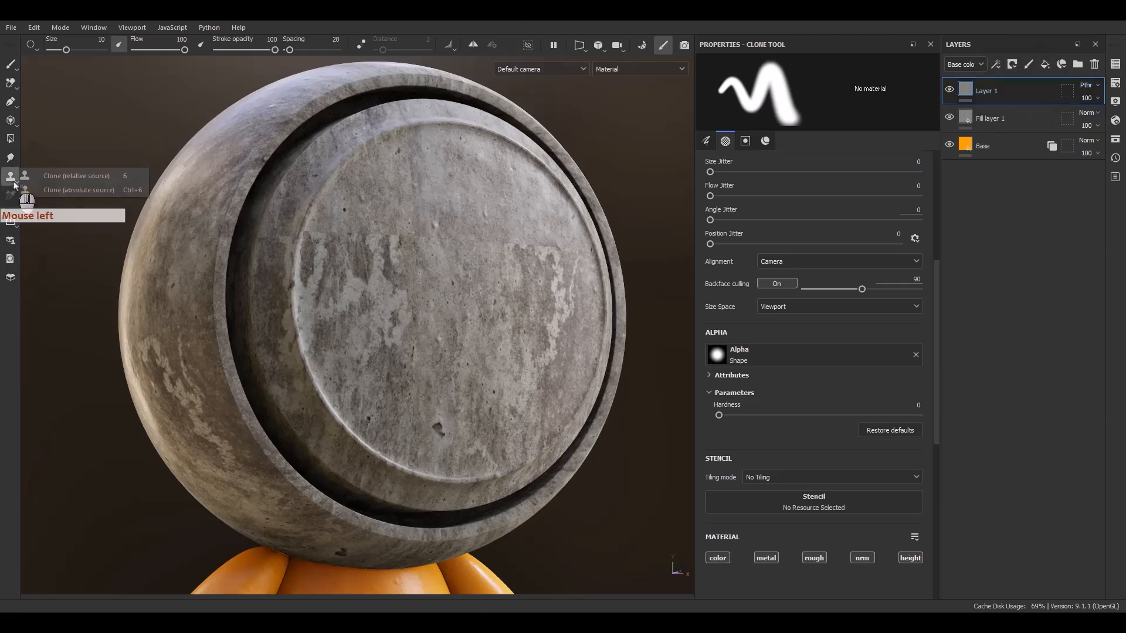
pyautogui.click(69, 179)
pyautogui.keyDown('alt'); pyautogui.moveTo(601, 296); pyautogui.dragTo(352, 202); pyautogui.keyUp('alt')
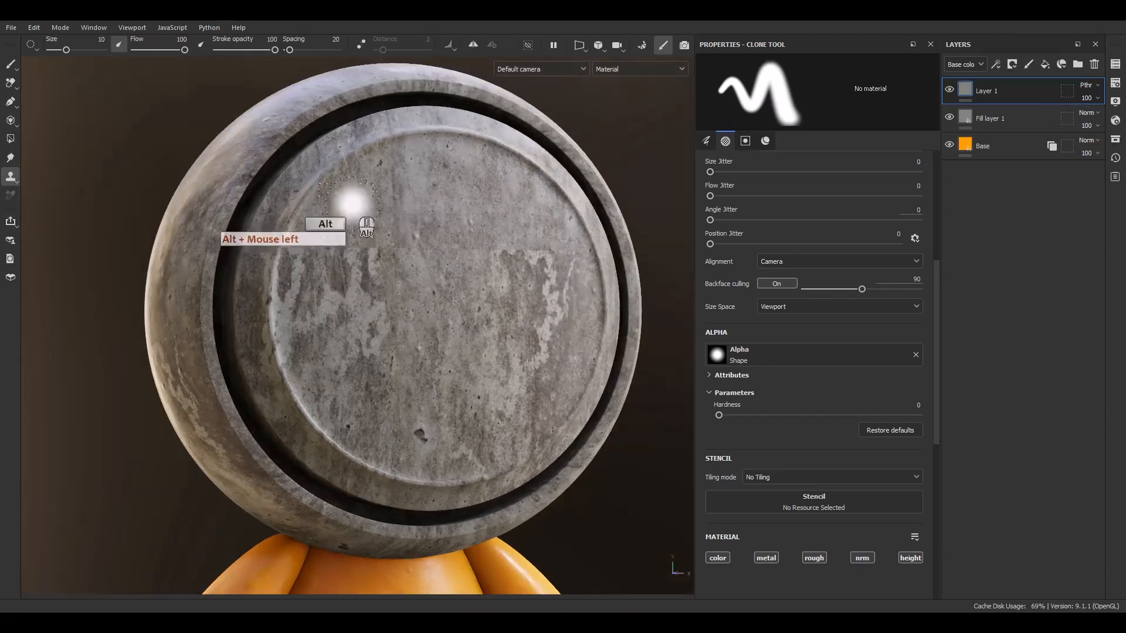
pyautogui.keyDown('alt'); pyautogui.moveTo(352, 202); pyautogui.dragTo(510, 302, button='right'); pyautogui.keyUp('alt')
pyautogui.keyDown('alt'); pyautogui.moveTo(510, 302); pyautogui.dragTo(452, 291, button='middle'); pyautogui.keyUp('alt')
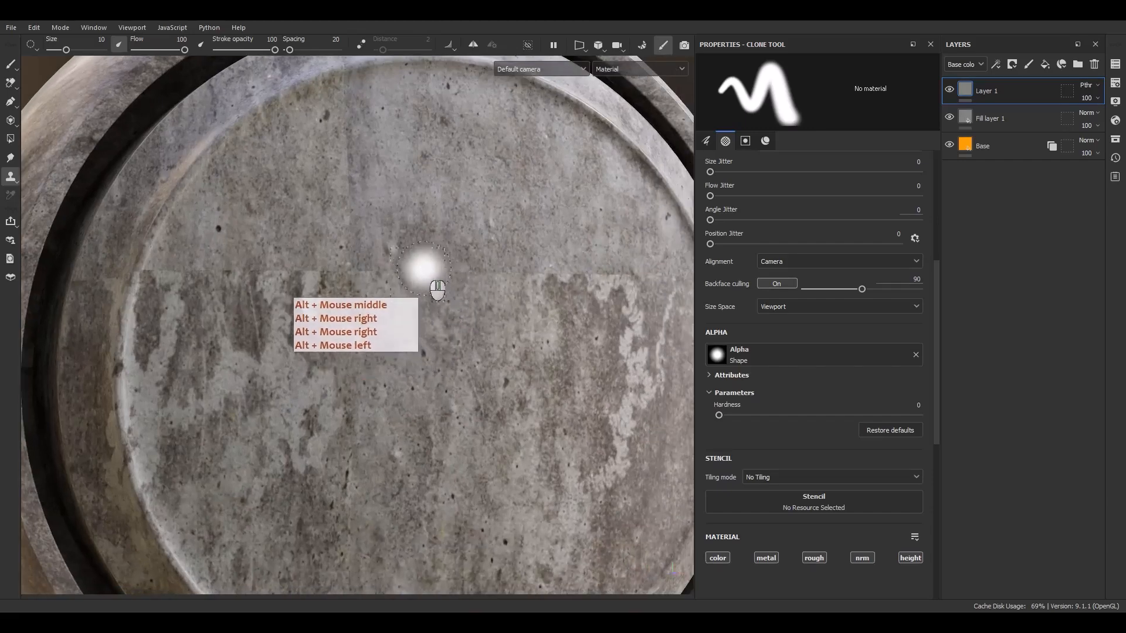
pyautogui.press('v')
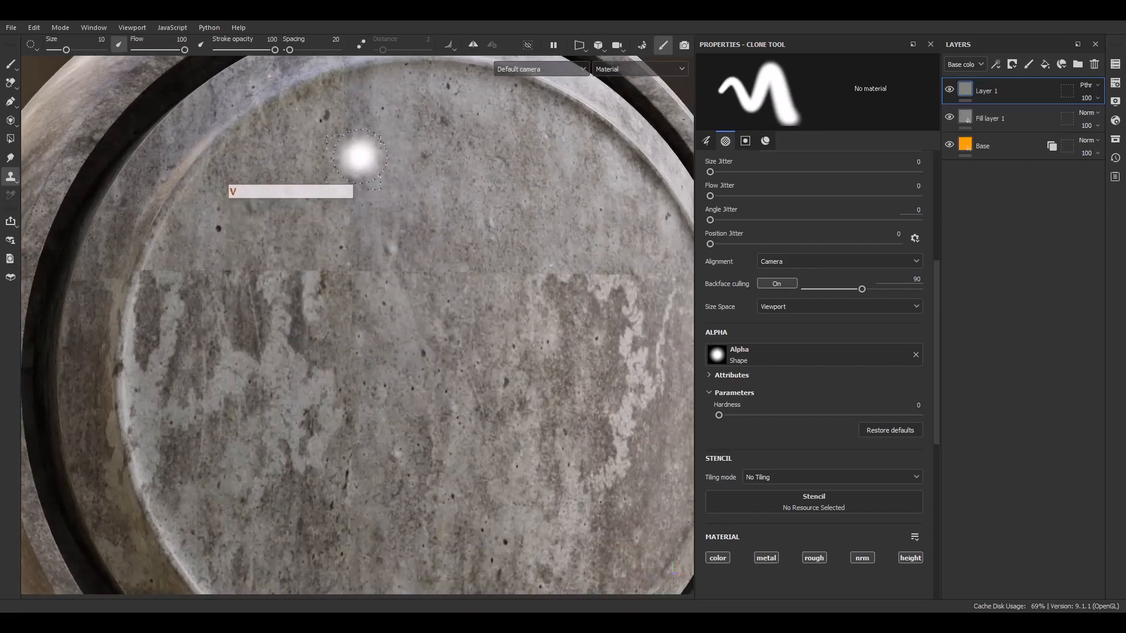
pyautogui.click(360, 156)
pyautogui.click(359, 410)
pyautogui.click(278, 303)
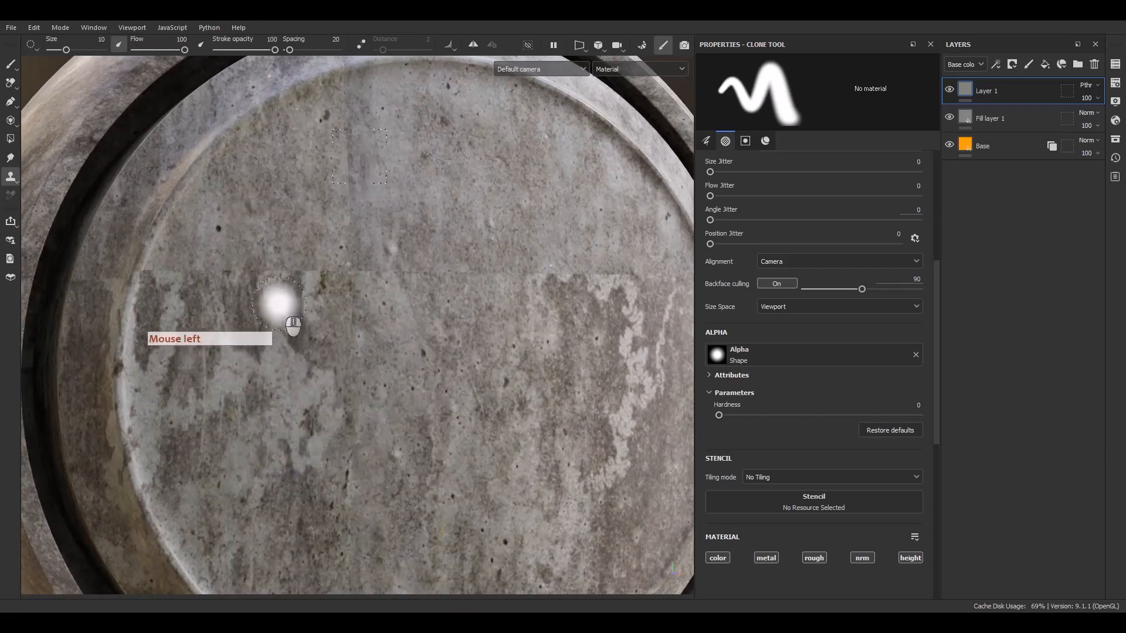
pyautogui.moveTo(336, 275)
pyautogui.mouseDown()
pyautogui.moveTo(466, 274)
pyautogui.moveTo(328, 309)
pyautogui.moveTo(319, 273)
pyautogui.moveTo(135, 290)
pyautogui.mouseUp()
pyautogui.keyDown('alt'); pyautogui.moveTo(322, 345); pyautogui.dragTo(145, 375, button='middle'); pyautogui.keyUp('alt')
pyautogui.moveTo(300, 297); pyautogui.dragTo(476, 293)
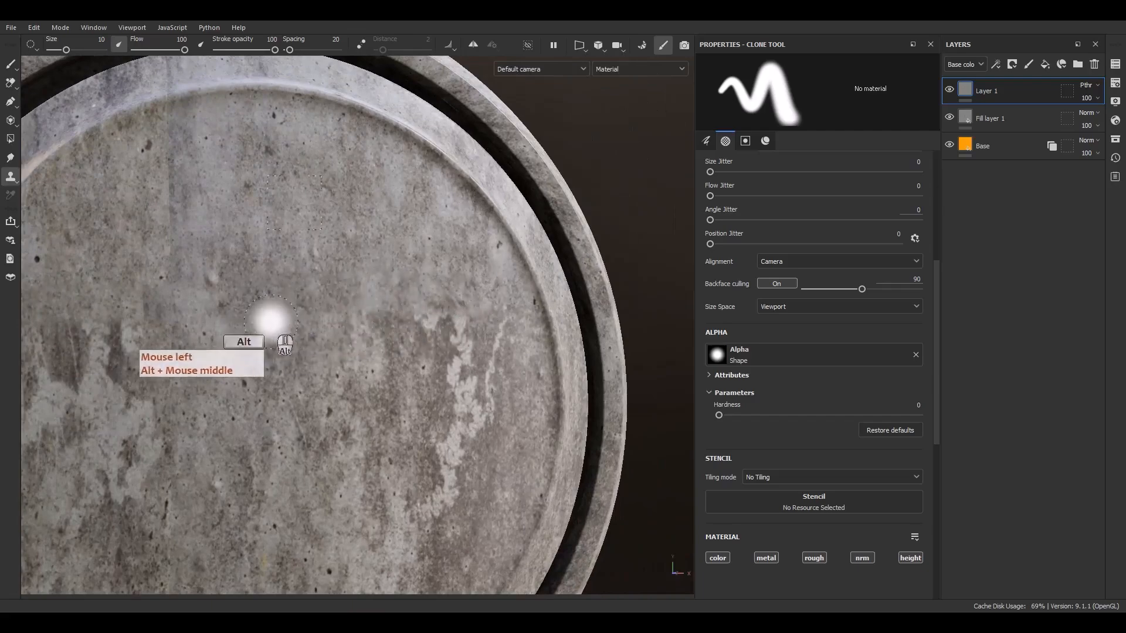
# Resample the stained concrete below the seam and clone it upward to break up the seam on the disc's left side
pyautogui.moveTo(271, 321)
pyautogui.keyDown('alt'); pyautogui.mouseDown()
pyautogui.moveTo(165, 333)
pyautogui.moveTo(366, 313)
pyautogui.moveTo(347, 260)
pyautogui.moveTo(281, 319)
pyautogui.mouseUp(); pyautogui.keyUp('alt')
pyautogui.keyDown('alt'); pyautogui.moveTo(282, 319); pyautogui.dragTo(344, 269, button='middle'); pyautogui.keyUp('alt')
pyautogui.press('v')
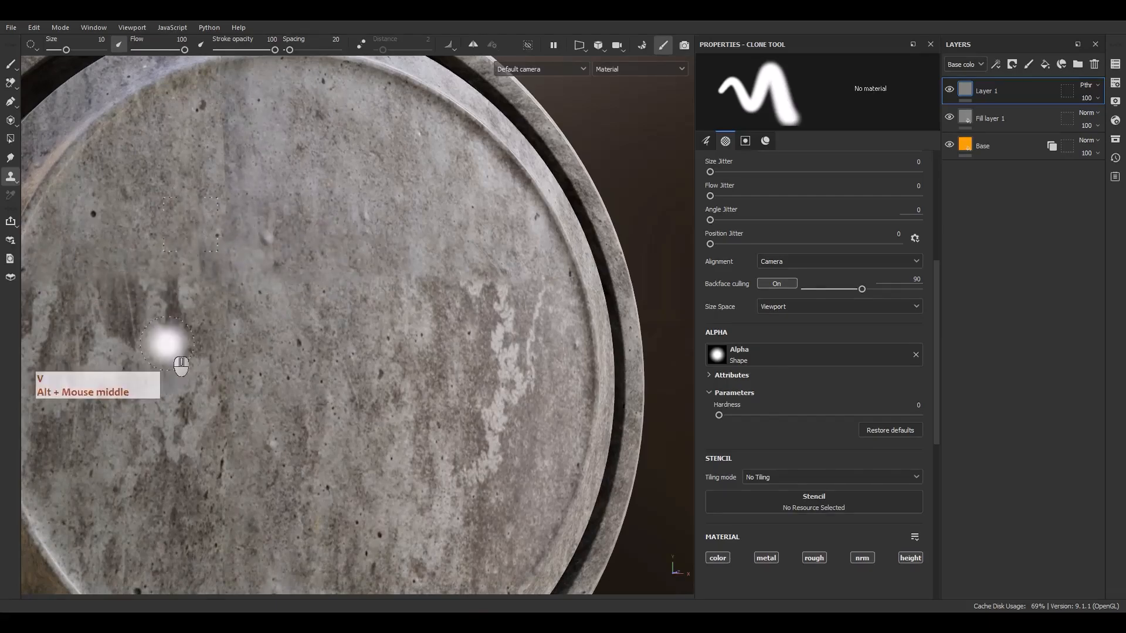
pyautogui.click(201, 309)
pyautogui.click(183, 301)
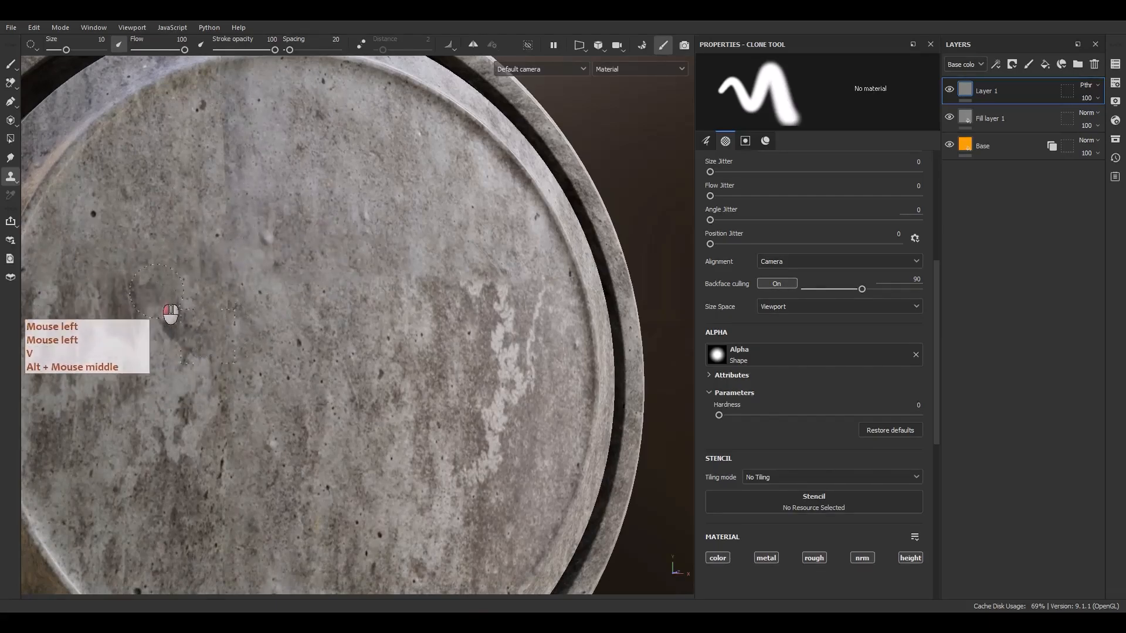
pyautogui.moveTo(156, 291)
pyautogui.mouseDown()
pyautogui.moveTo(179, 268)
pyautogui.moveTo(220, 264)
pyautogui.moveTo(146, 231)
pyautogui.mouseUp()
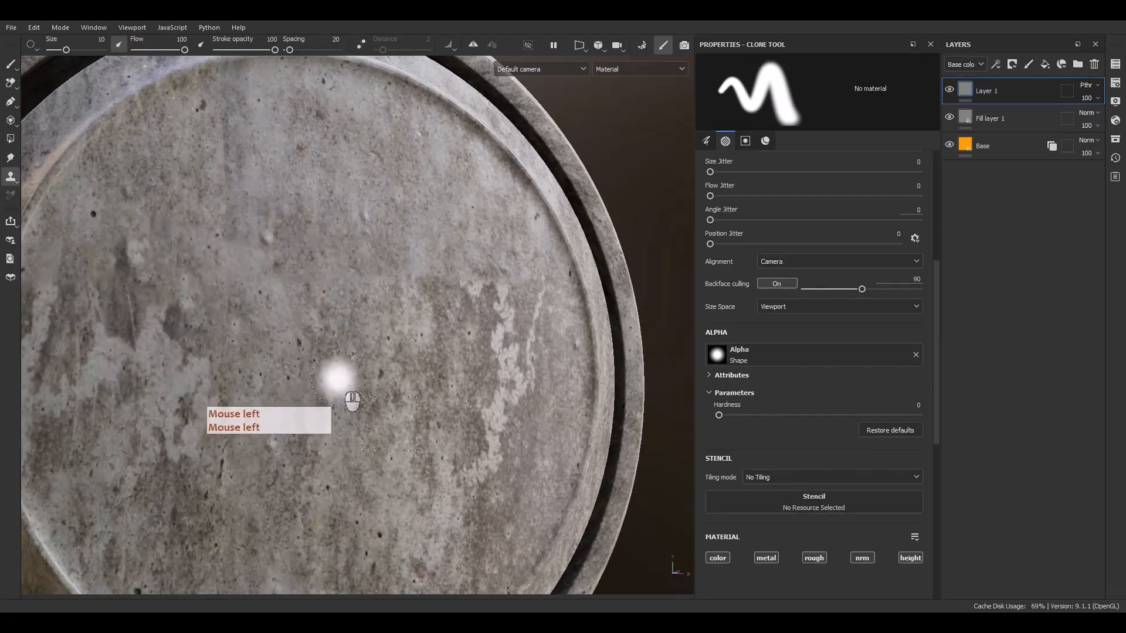
pyautogui.keyDown('alt'); pyautogui.moveTo(352, 401); pyautogui.dragTo(336, 345); pyautogui.keyUp('alt')
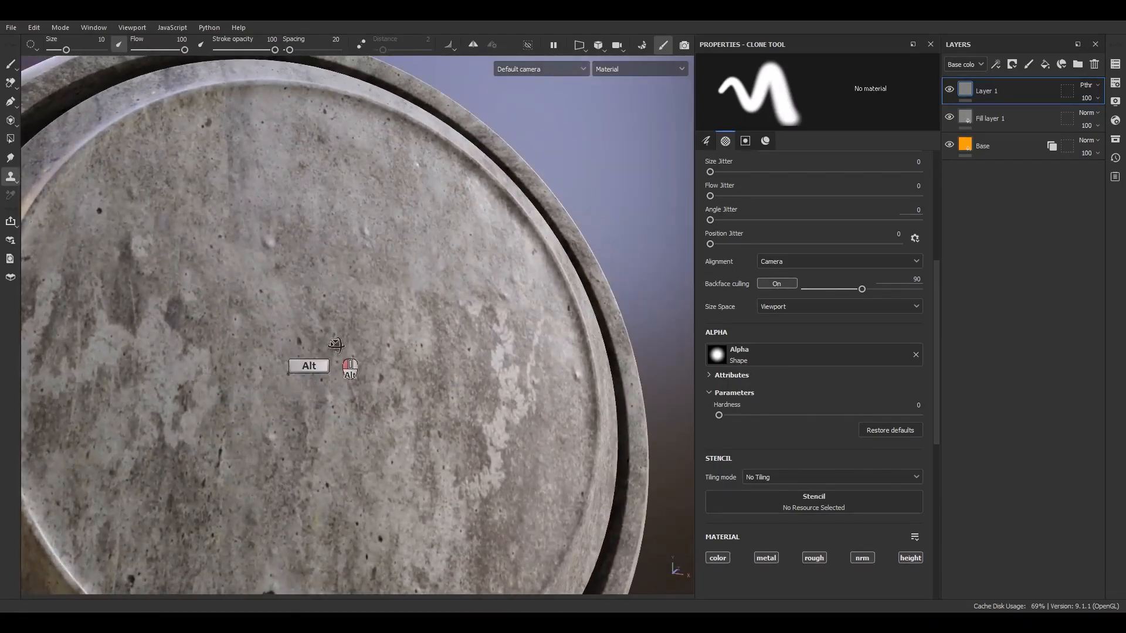
pyautogui.keyDown('alt'); pyautogui.moveTo(442, 344); pyautogui.dragTo(428, 284, button='right'); pyautogui.keyUp('alt')
pyautogui.keyDown('alt'); pyautogui.moveTo(428, 284); pyautogui.dragTo(535, 222, button='middle'); pyautogui.keyUp('alt')
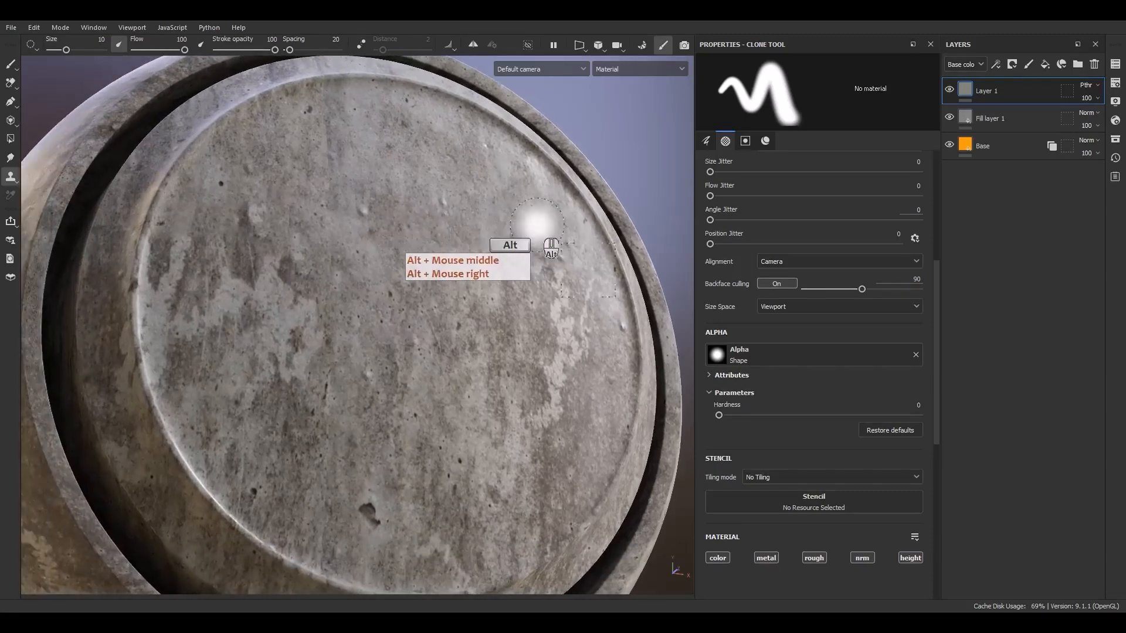
pyautogui.keyDown('alt'); pyautogui.moveTo(535, 222); pyautogui.dragTo(129, 306, button='right'); pyautogui.keyUp('alt')
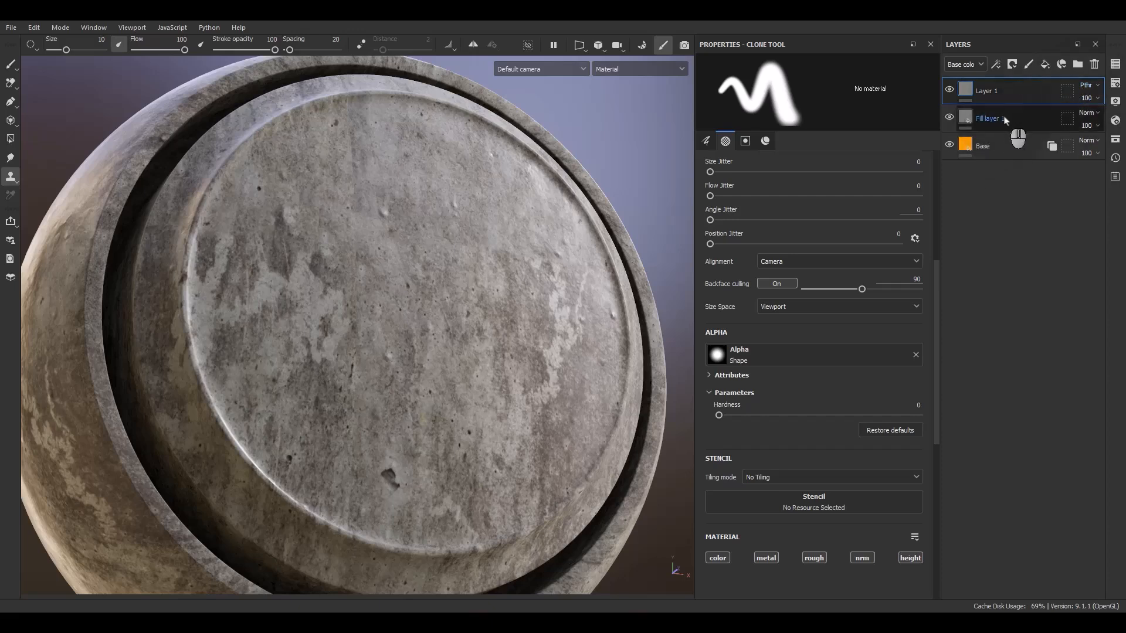
# With Clone (absolute source), sample concrete near the front disc's center and stamp it over several spots on the disc
pyautogui.click(14, 185)
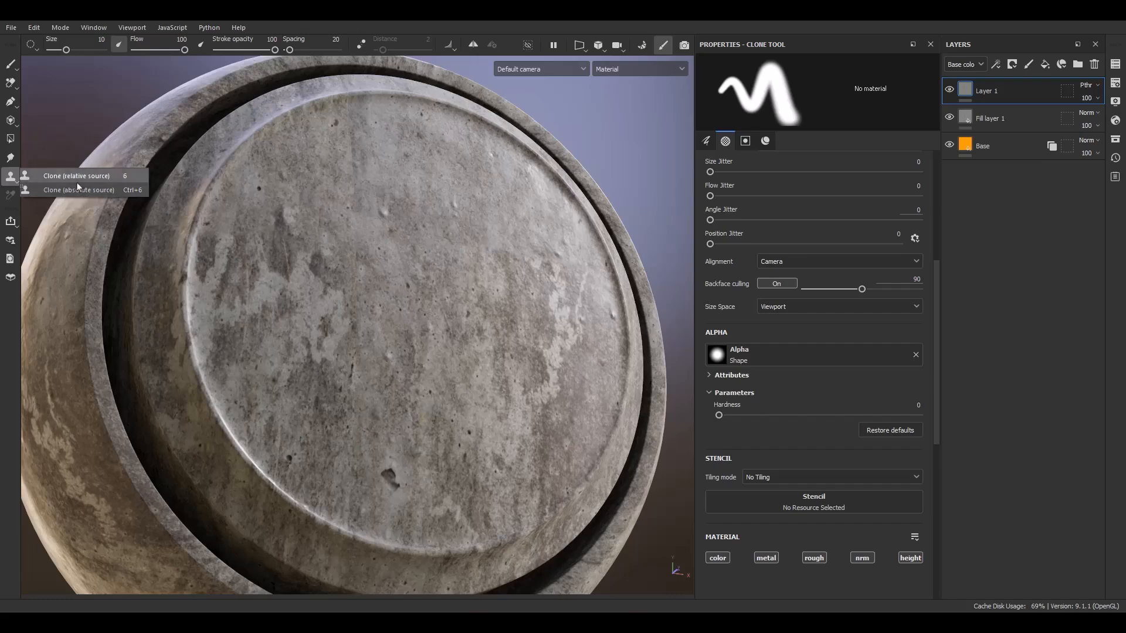
pyautogui.click(80, 179)
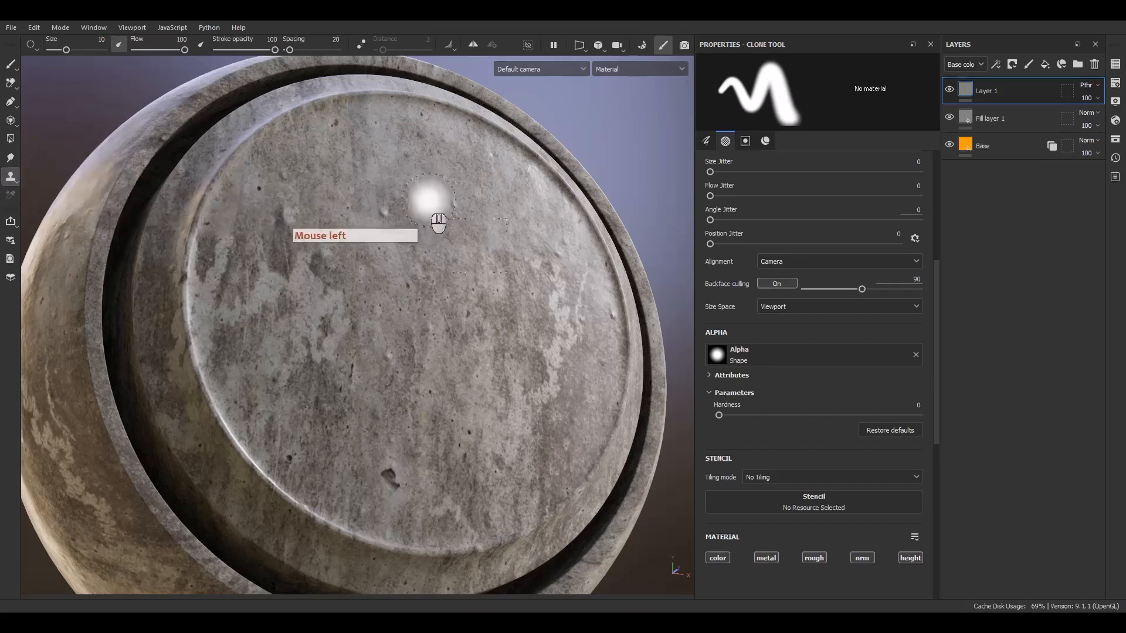
pyautogui.keyDown('alt'); pyautogui.moveTo(435, 219); pyautogui.dragTo(417, 254); pyautogui.keyUp('alt')
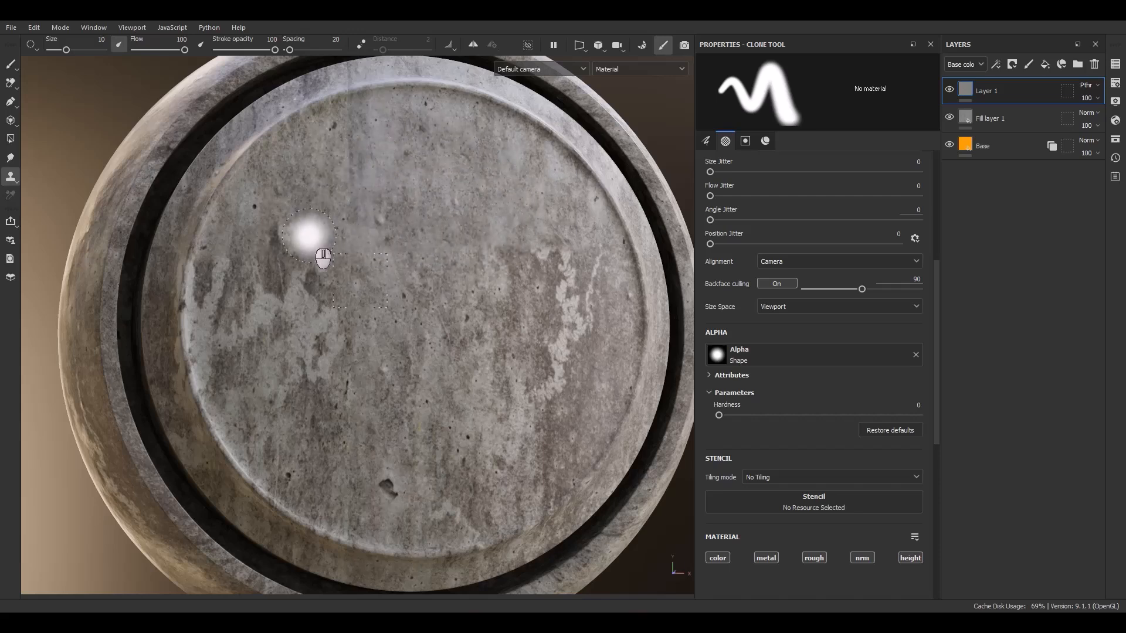
pyautogui.click(13, 179)
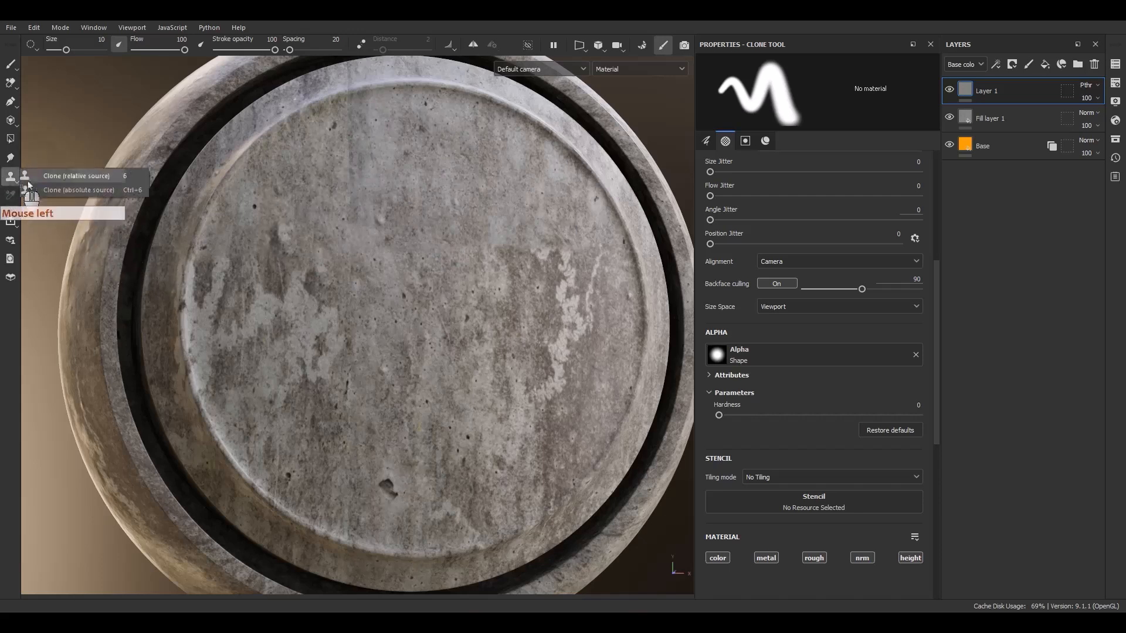
pyautogui.click(83, 194)
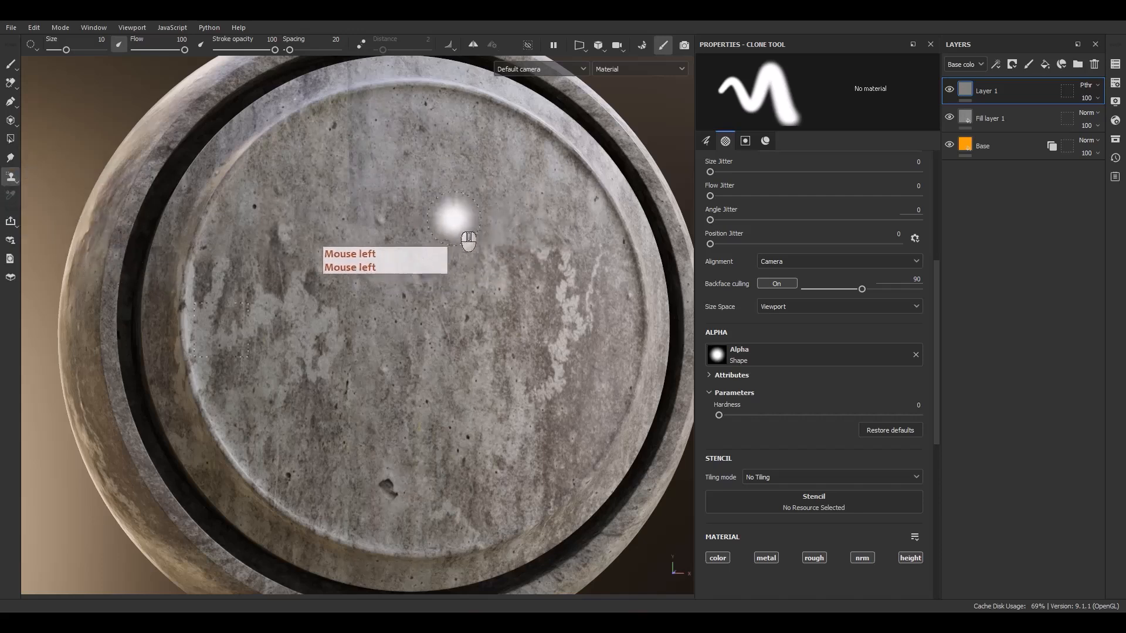
pyautogui.press('v')
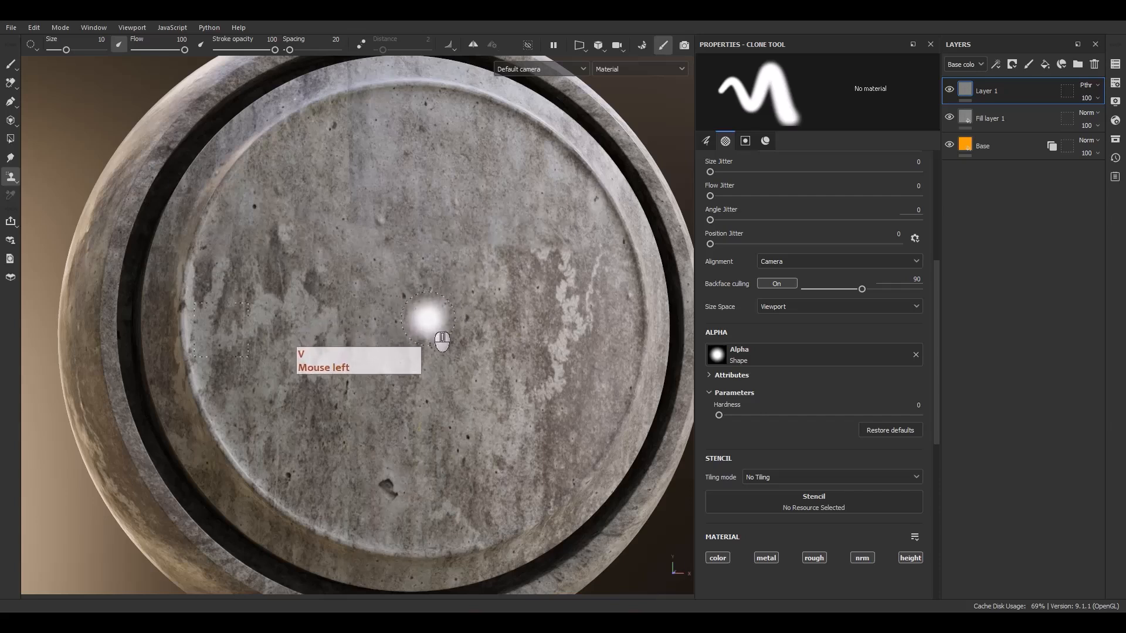
pyautogui.click(428, 319)
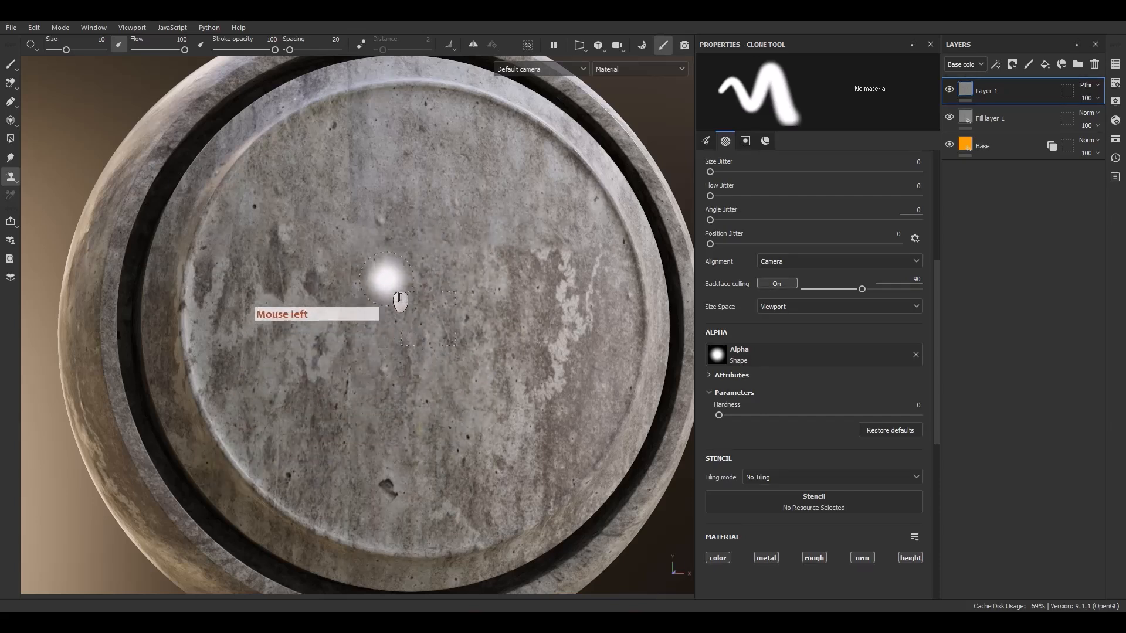
pyautogui.click(343, 197)
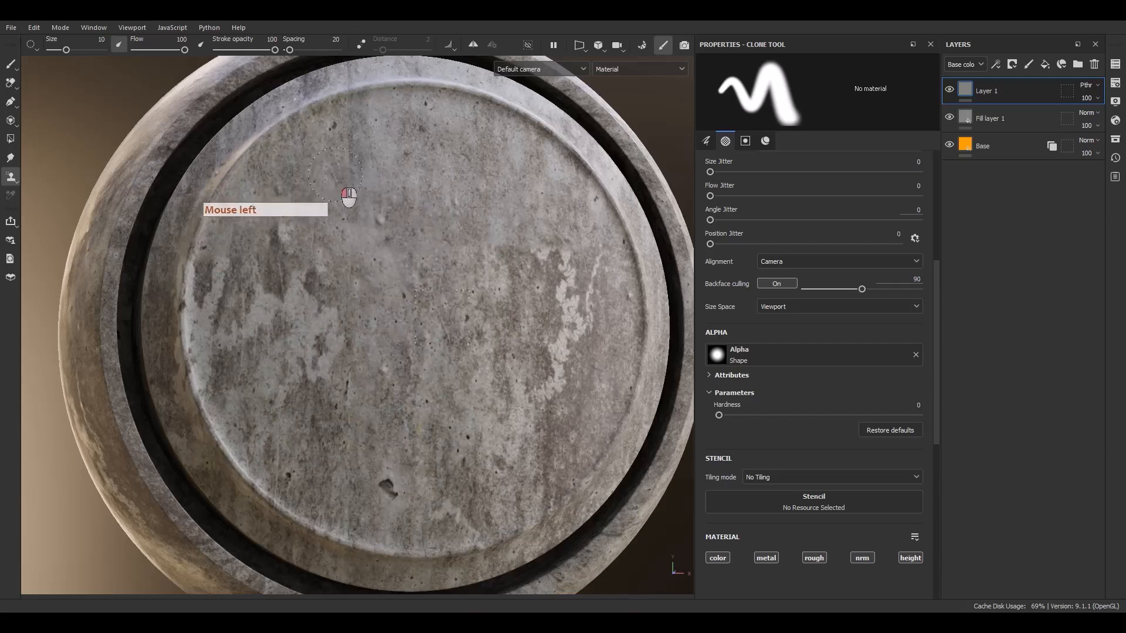
pyautogui.click(239, 340)
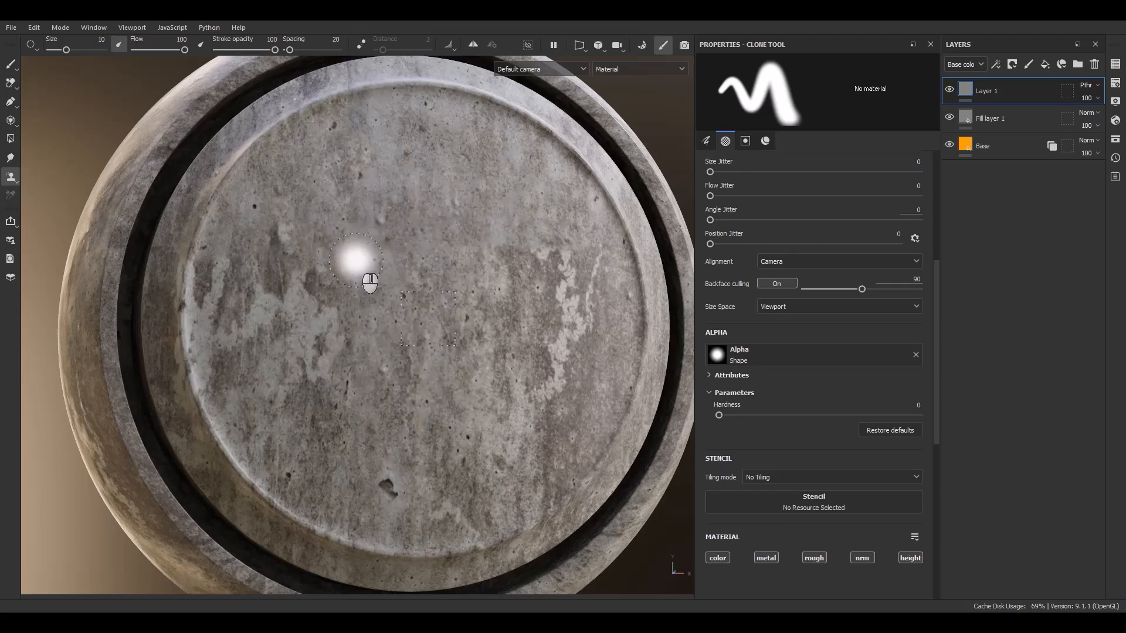
pyautogui.keyDown('alt'); pyautogui.moveTo(252, 319); pyautogui.dragTo(315, 302); pyautogui.keyUp('alt')
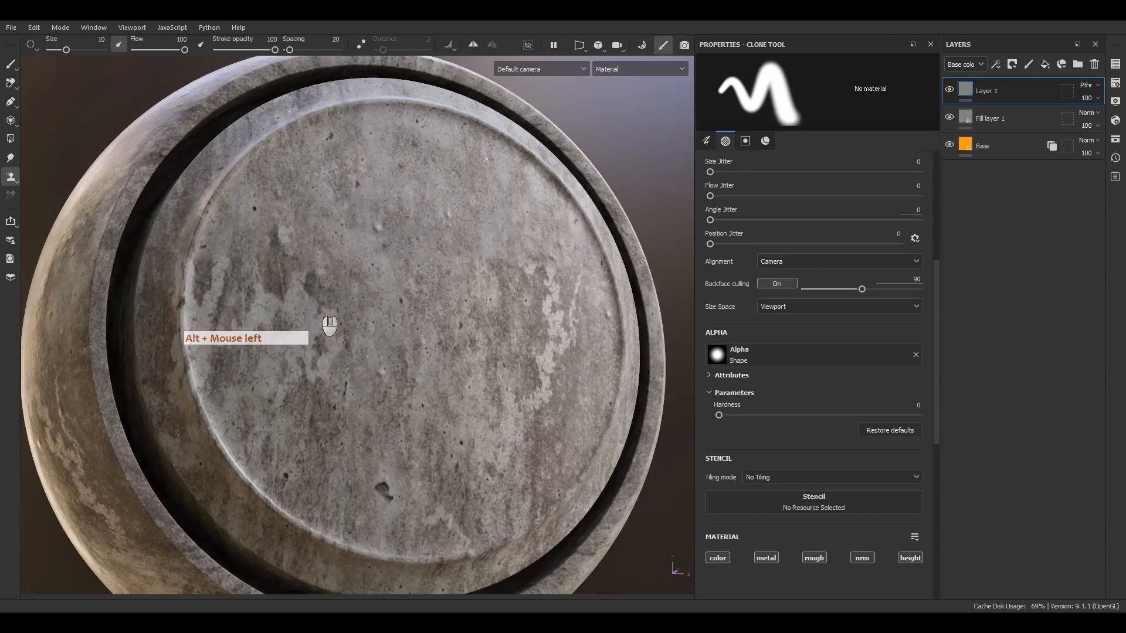
# Review the Clone tool's variants and its brush, alpha, stencil and material channel settings
pyautogui.click(11, 176)
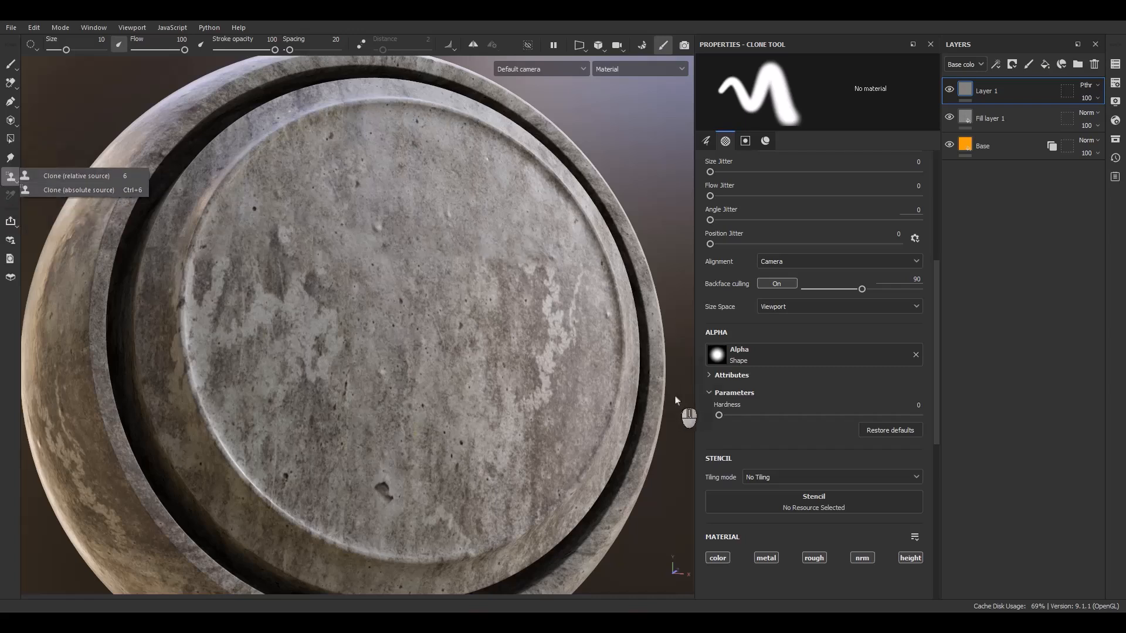
pyautogui.click(715, 440)
pyautogui.scroll(-2, 714, 443)
pyautogui.scroll(5, 714, 444)
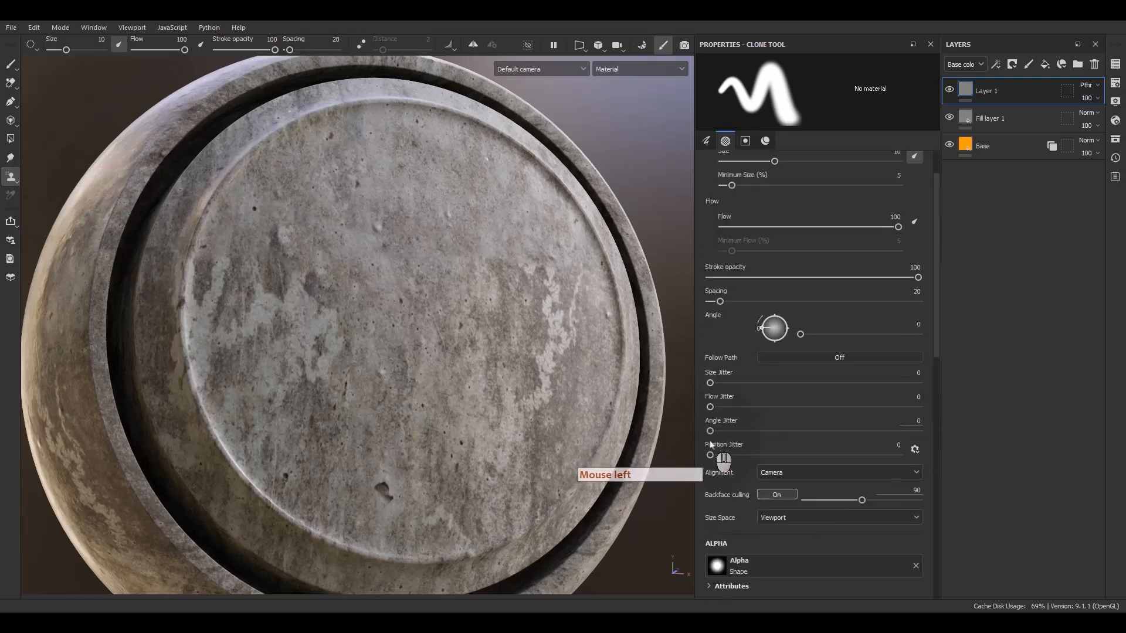
pyautogui.scroll(-4, 711, 444)
pyautogui.scroll(-2, 709, 447)
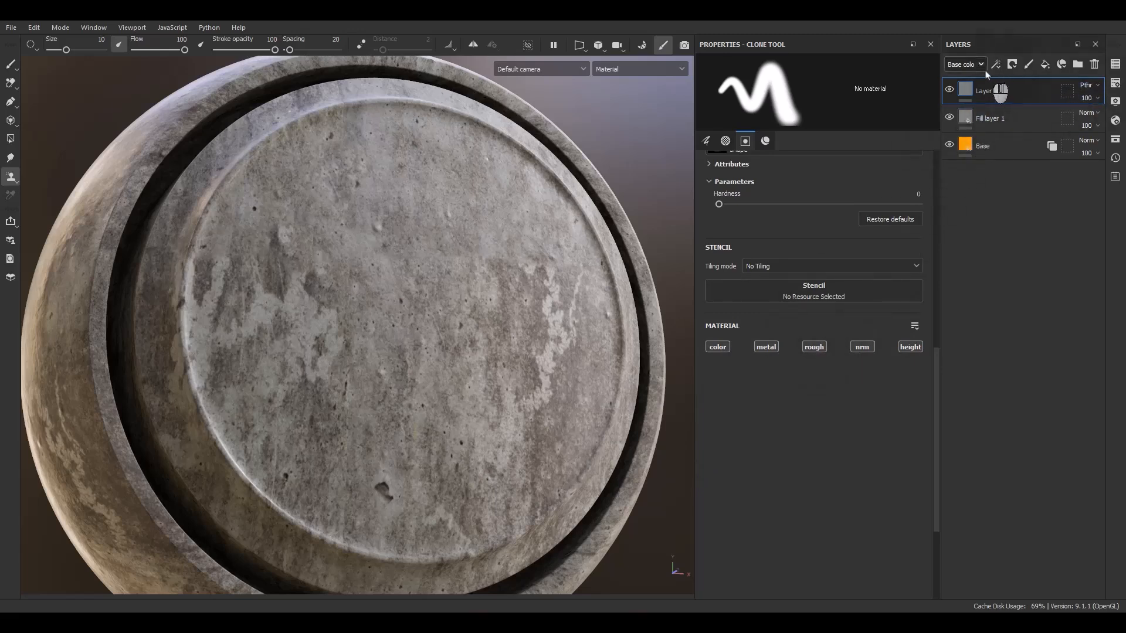
# Inspect Layer 1's blending mode options for the Roughness channel and return the layer stack to Base color
pyautogui.click(970, 65)
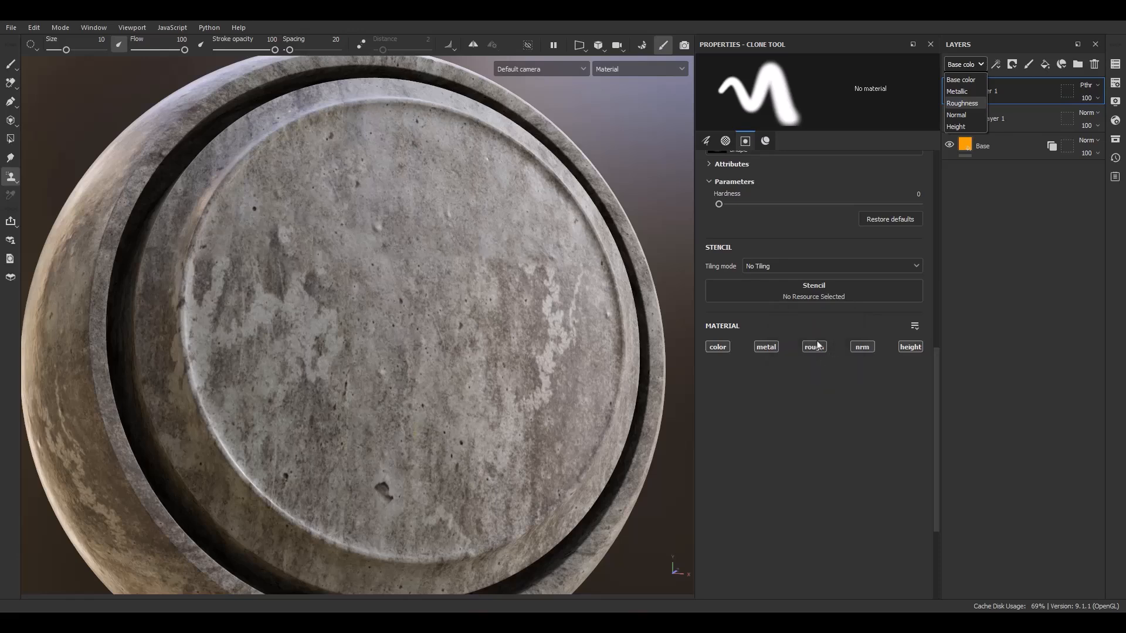
pyautogui.click(959, 122)
pyautogui.click(962, 103)
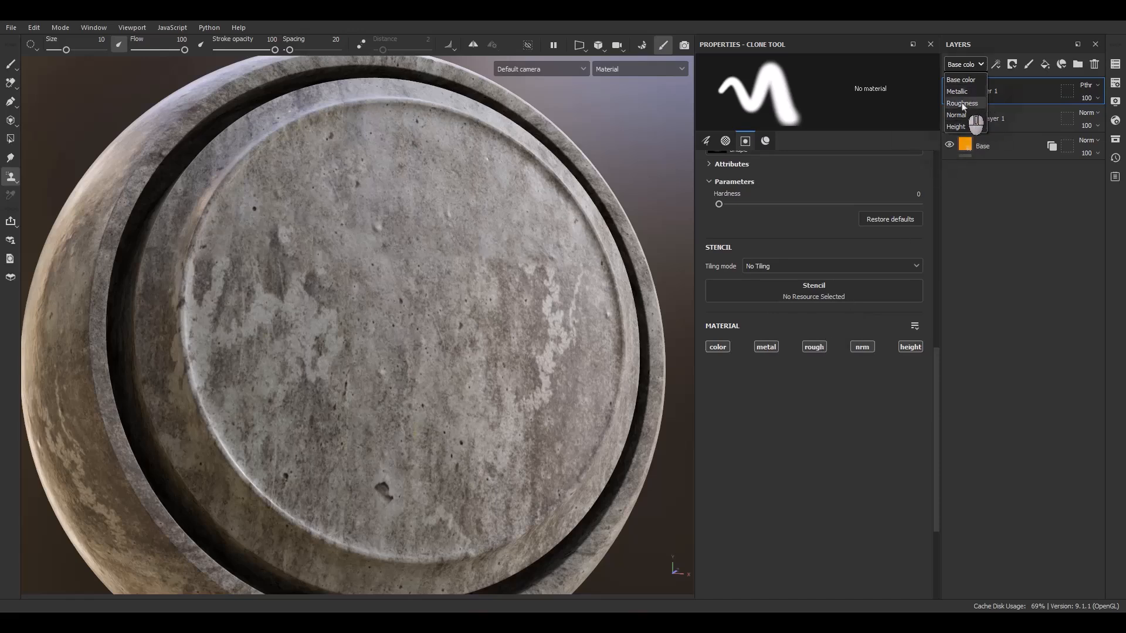
pyautogui.click(1085, 85)
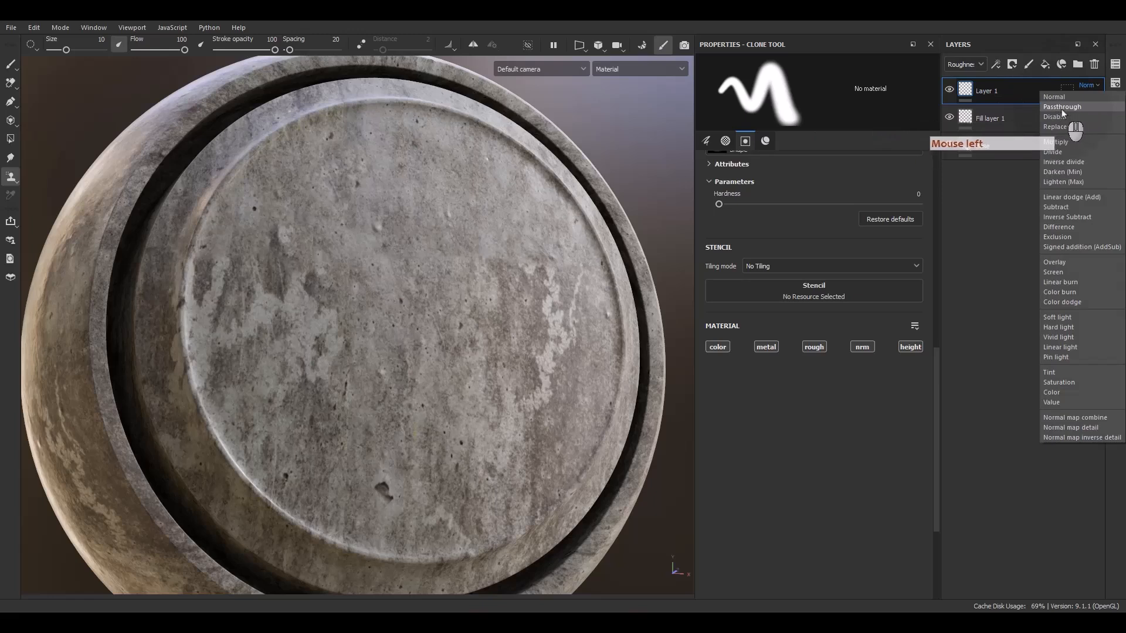
pyautogui.click(962, 65)
pyautogui.click(967, 81)
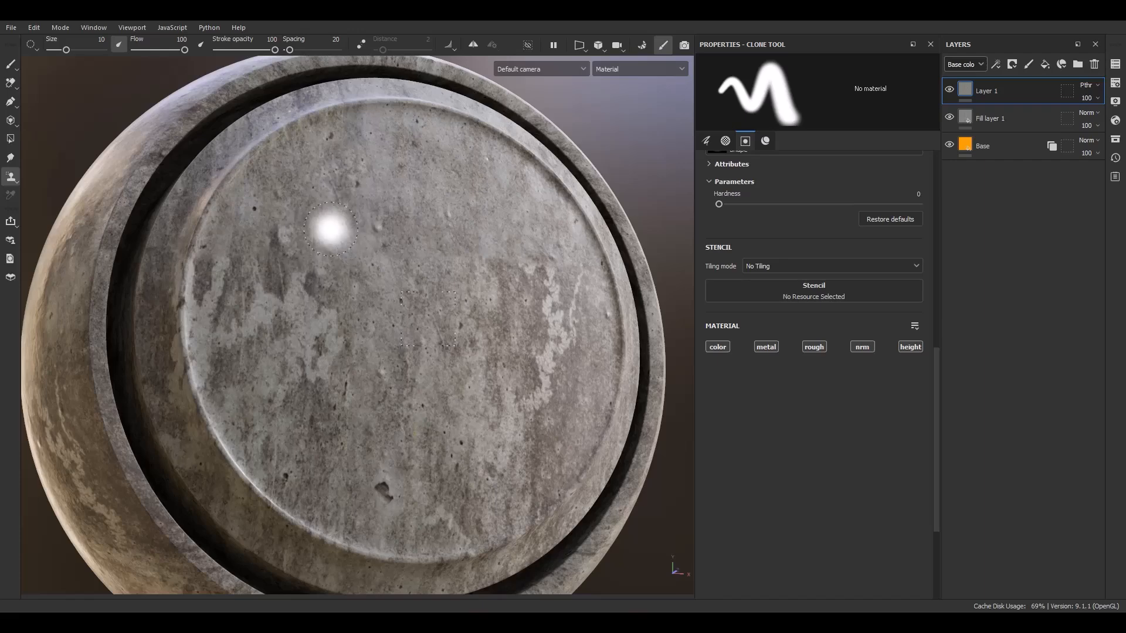
# Smudge the concrete across the entire front disc with the Smudge tool at brush size 34.6
pyautogui.keyDown('alt'); pyautogui.moveTo(255, 228); pyautogui.dragTo(289, 289); pyautogui.keyUp('alt')
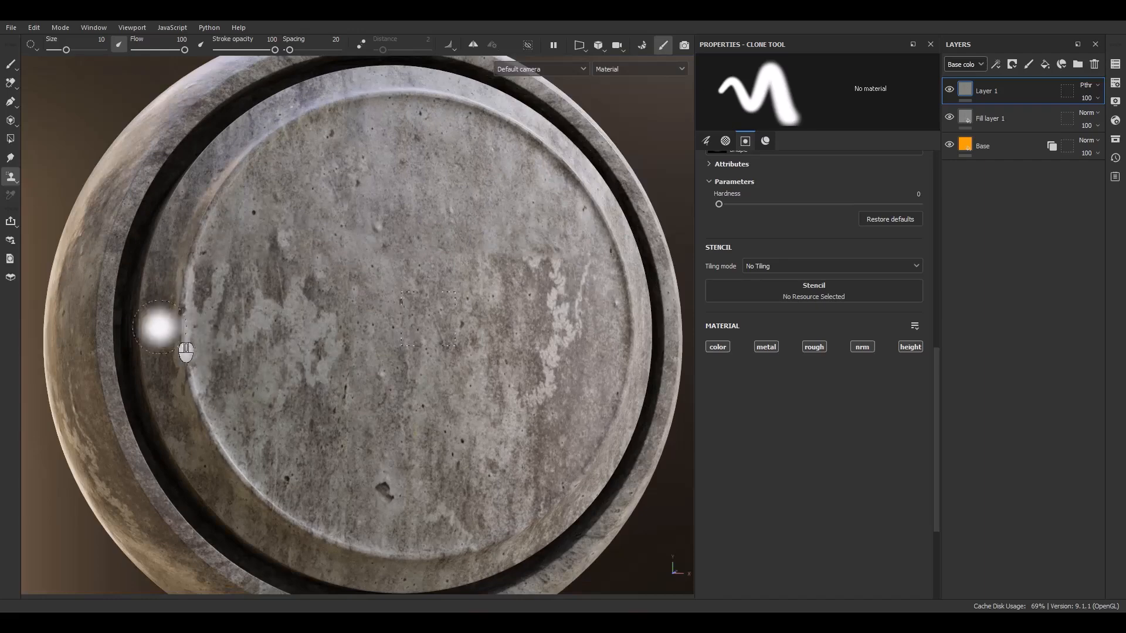
pyautogui.click(10, 157)
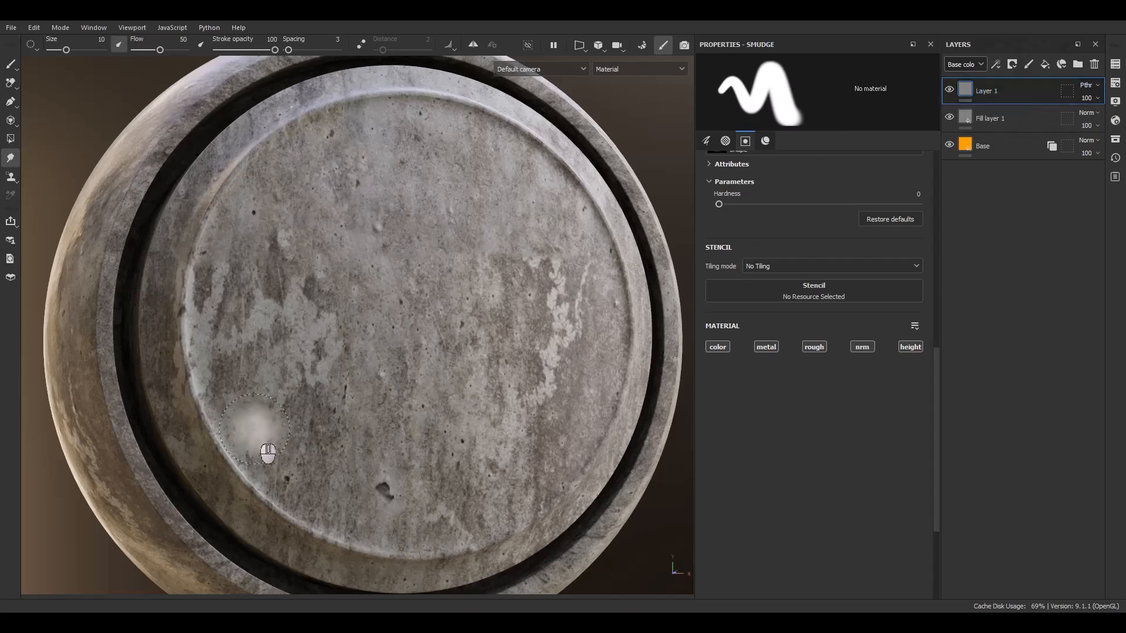
pyautogui.moveTo(302, 240)
pyautogui.mouseDown()
pyautogui.moveTo(315, 319)
pyautogui.moveTo(397, 357)
pyautogui.moveTo(389, 288)
pyautogui.moveTo(321, 322)
pyautogui.moveTo(356, 280)
pyautogui.moveTo(415, 241)
pyautogui.moveTo(422, 344)
pyautogui.moveTo(475, 289)
pyautogui.moveTo(584, 387)
pyautogui.moveTo(375, 414)
pyautogui.moveTo(493, 548)
pyautogui.moveTo(542, 543)
pyautogui.moveTo(610, 364)
pyautogui.moveTo(563, 301)
pyautogui.moveTo(491, 117)
pyautogui.moveTo(414, 134)
pyautogui.moveTo(341, 200)
pyautogui.mouseUp()
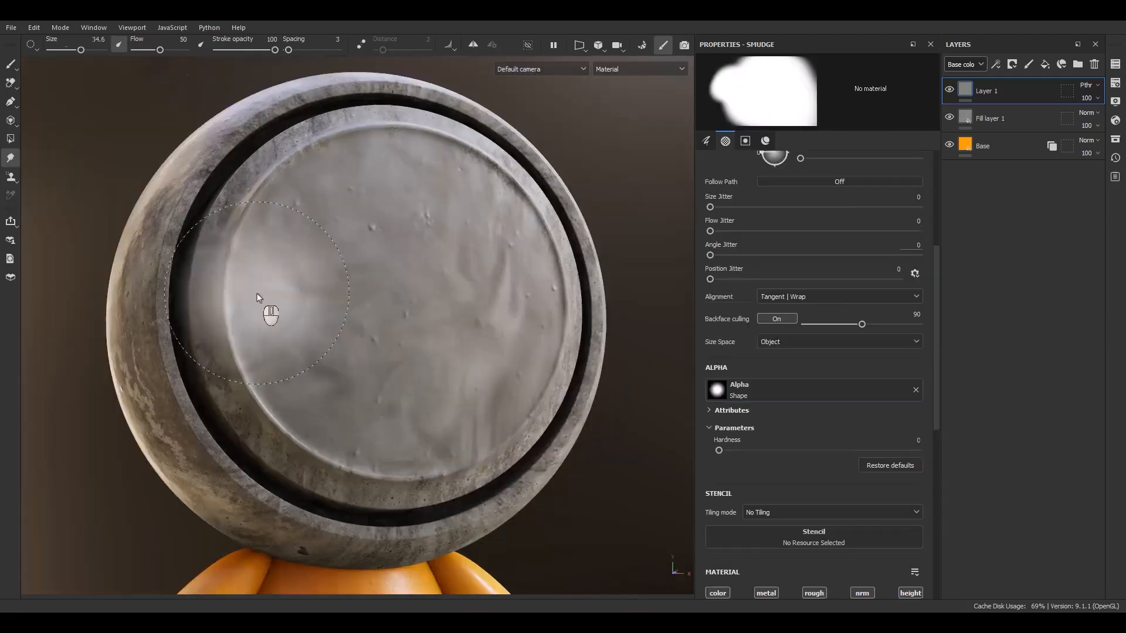
pyautogui.scroll(-1, 314, 296)
pyautogui.keyDown('alt'); pyautogui.moveTo(329, 319); pyautogui.dragTo(393, 319); pyautogui.keyUp('alt')
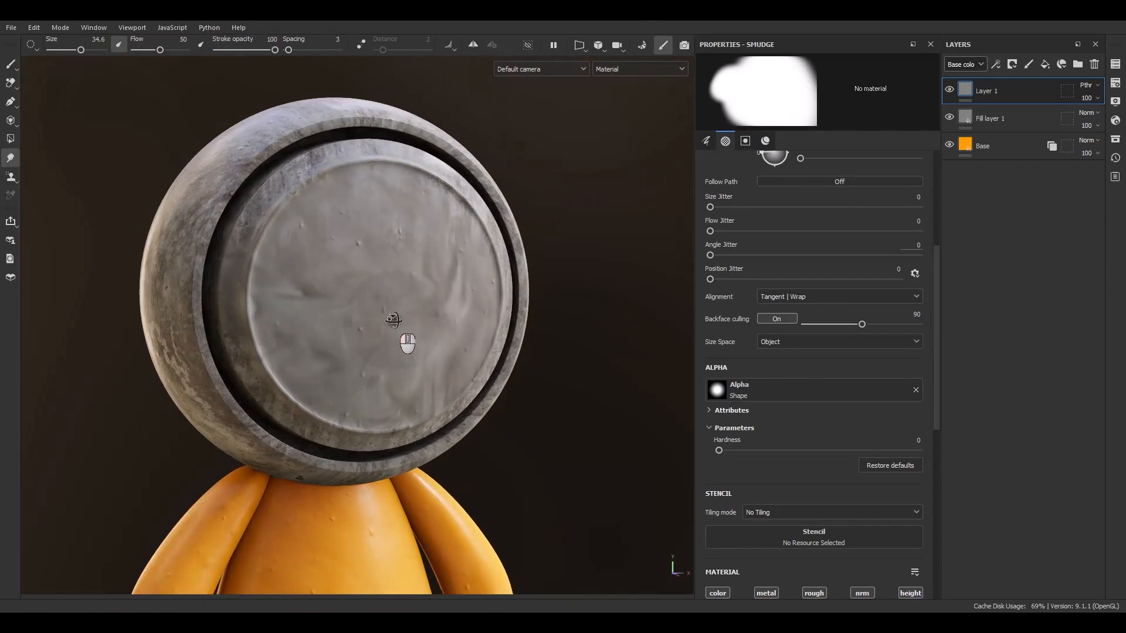